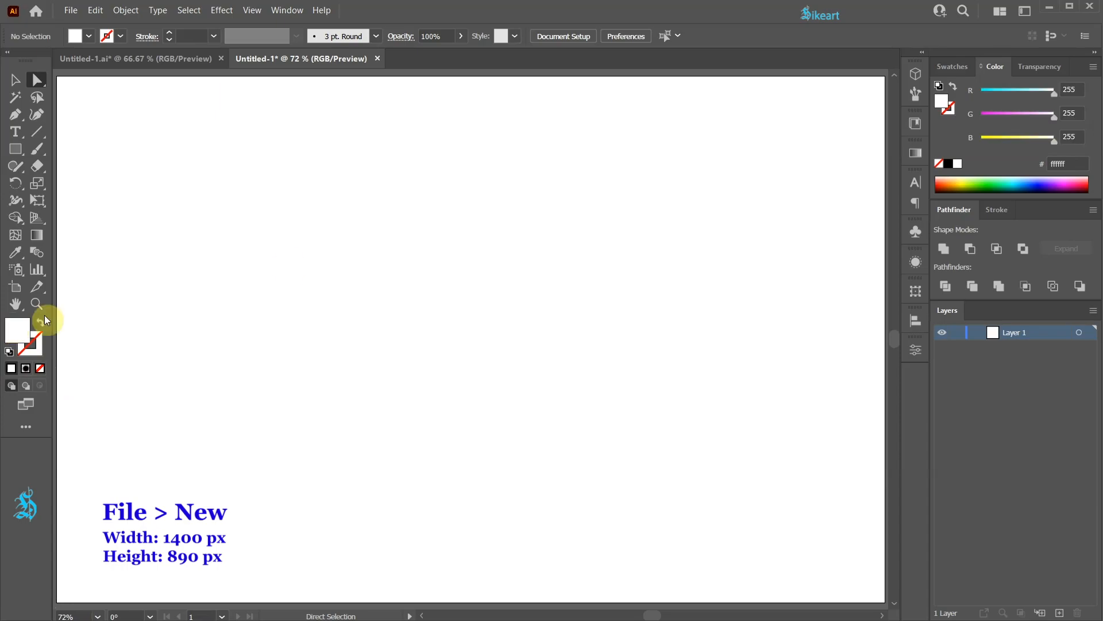
# Step: Set the fill to red and draw a circle about 793 px wide with the Ellipse tool
pyautogui.click(953, 67)
pyautogui.click(980, 111)
pyautogui.press('l')
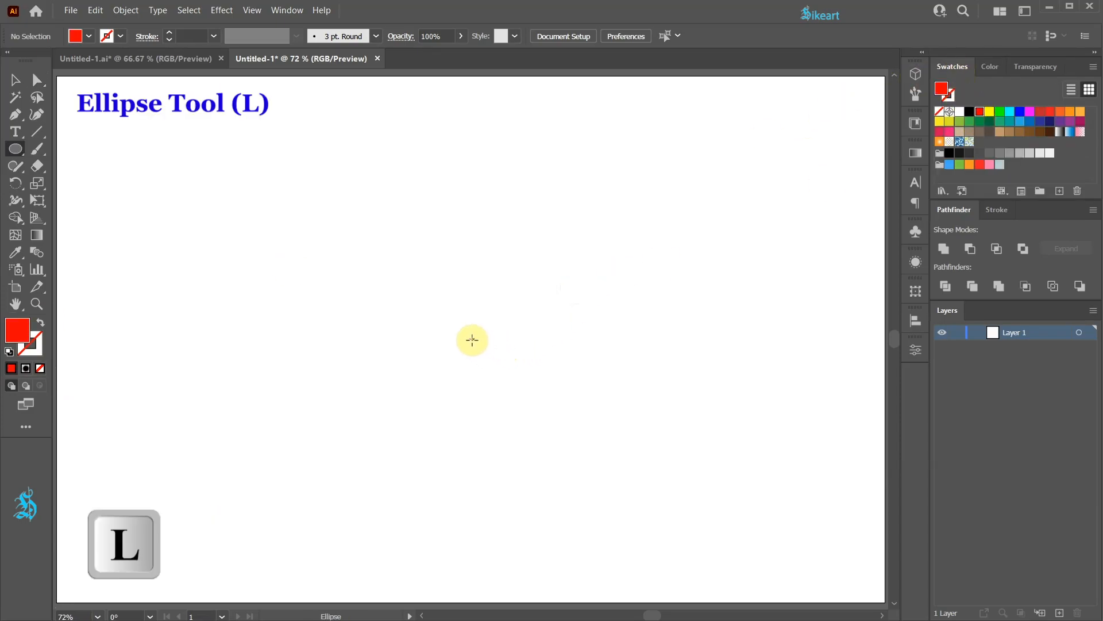
pyautogui.moveTo(470, 339); pyautogui.dragTo(707, 573)
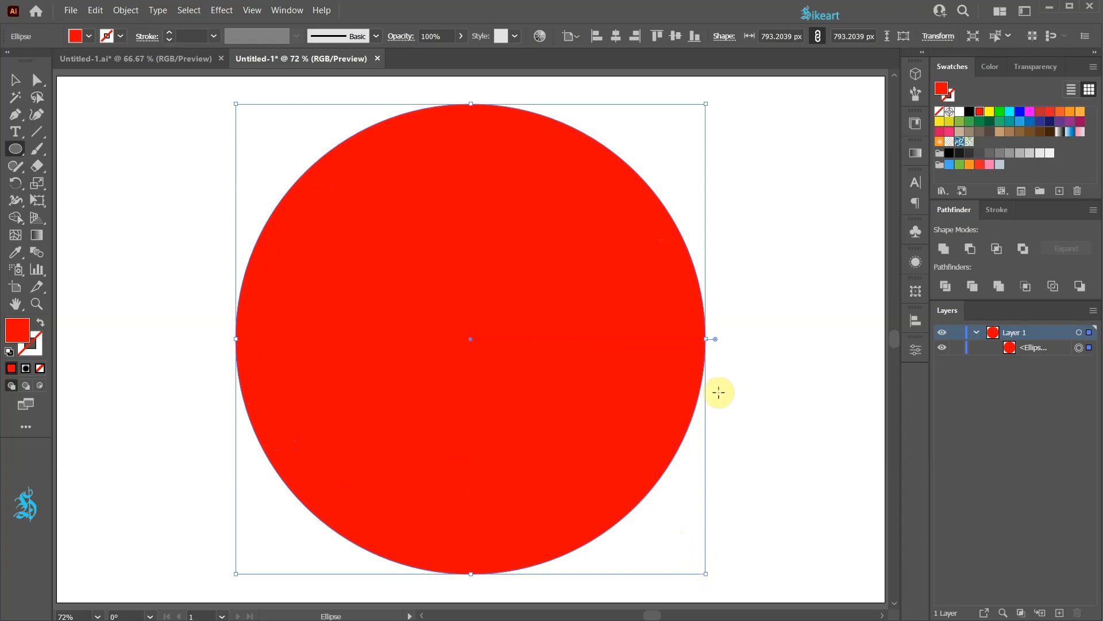
# Step: Paste a copy of the circle in front and scale it down into a smaller concentric inner circle
pyautogui.hotkey('ctrl', 'c')
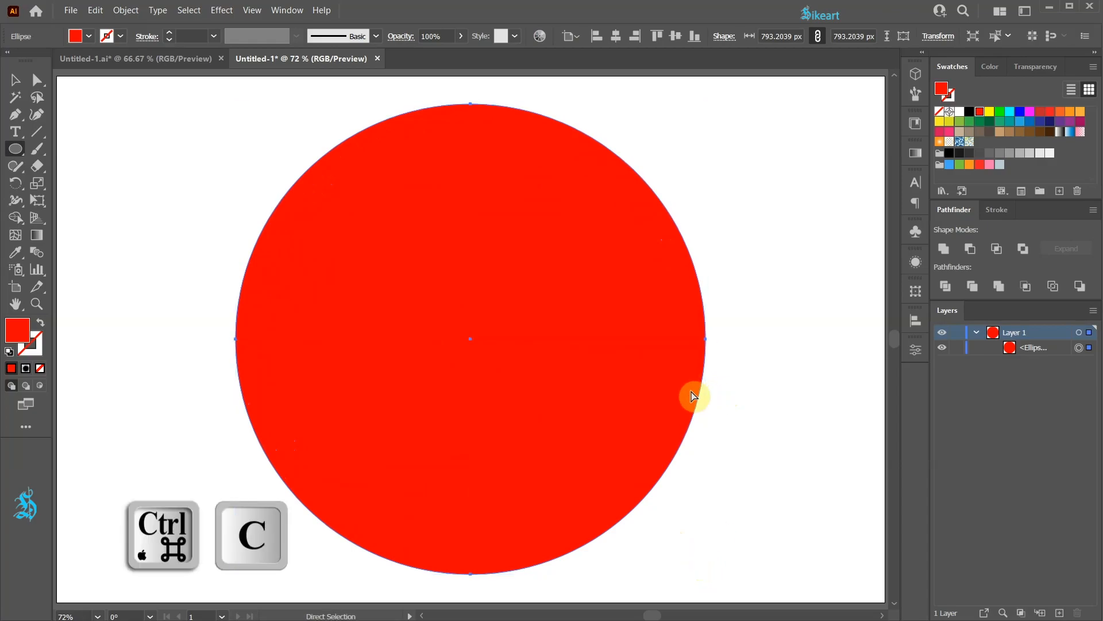
pyautogui.hotkey('ctrl', 'f')
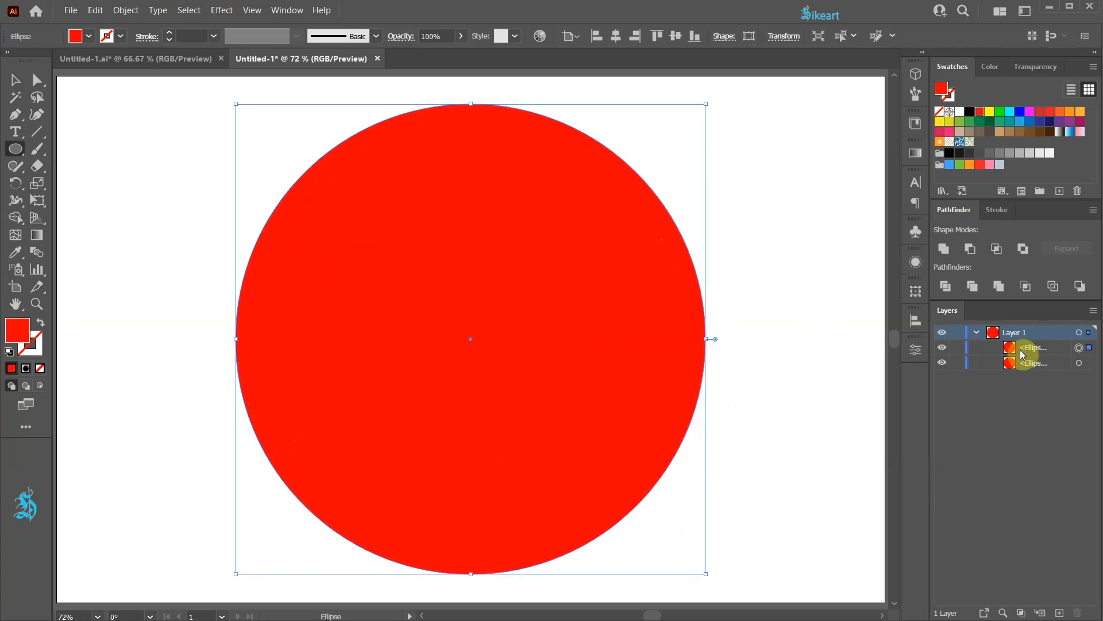
pyautogui.moveTo(471, 339); pyautogui.dragTo(622, 185)
# Step: Select both circles and use the Shape Builder tool on the outer ring to split it from the inner circle
pyautogui.hotkey('ctrl', 'a')
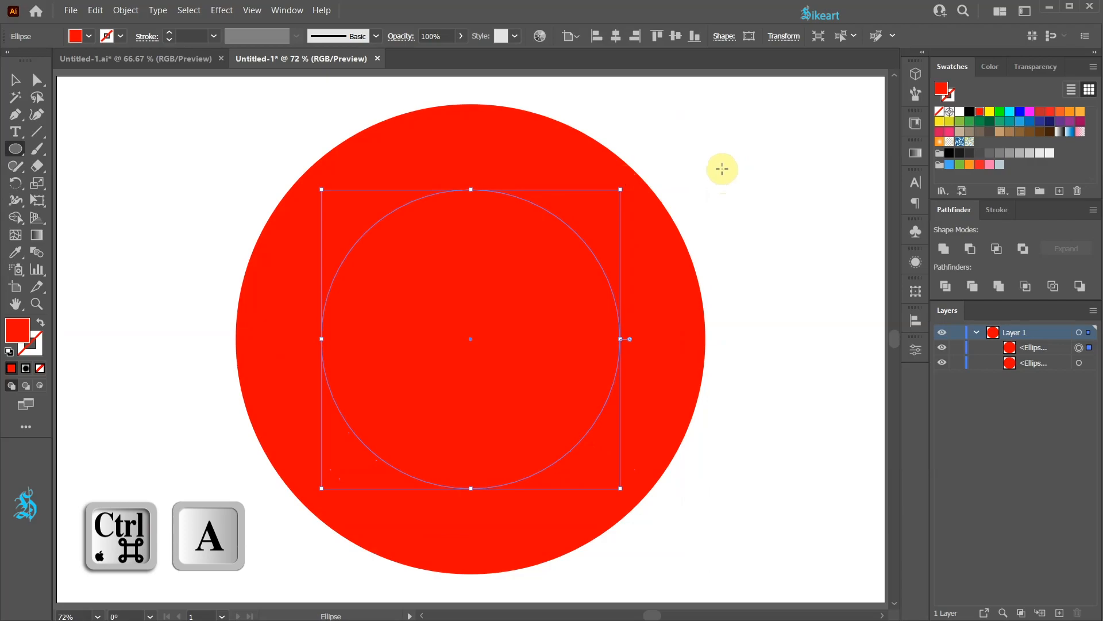
pyautogui.hotkey('ctrl', 'a')
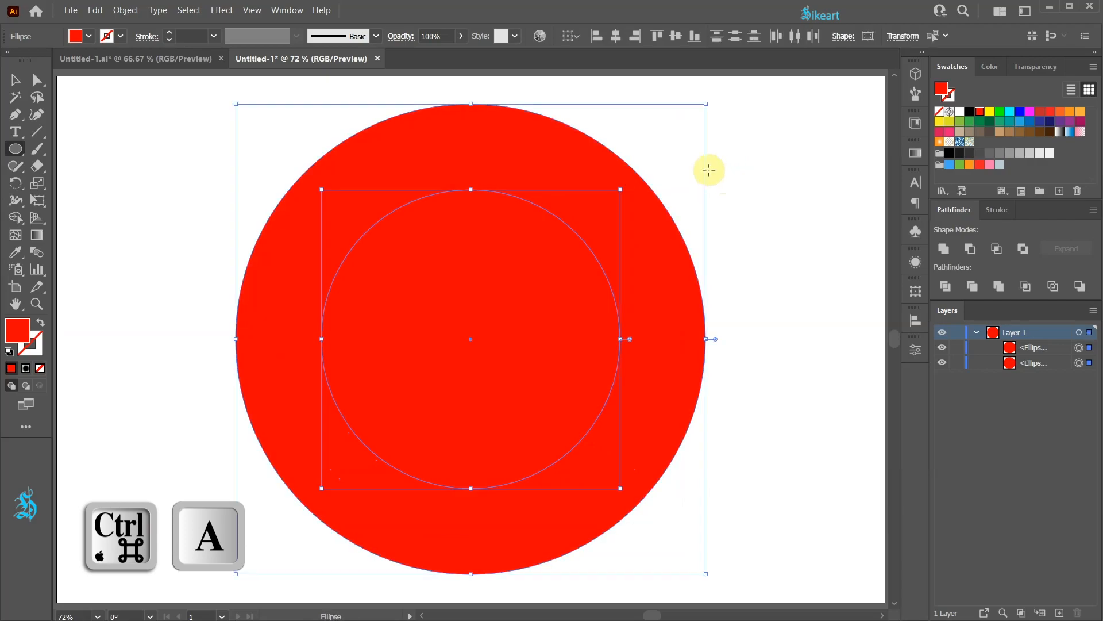
pyautogui.hotkey('shift', 'm')
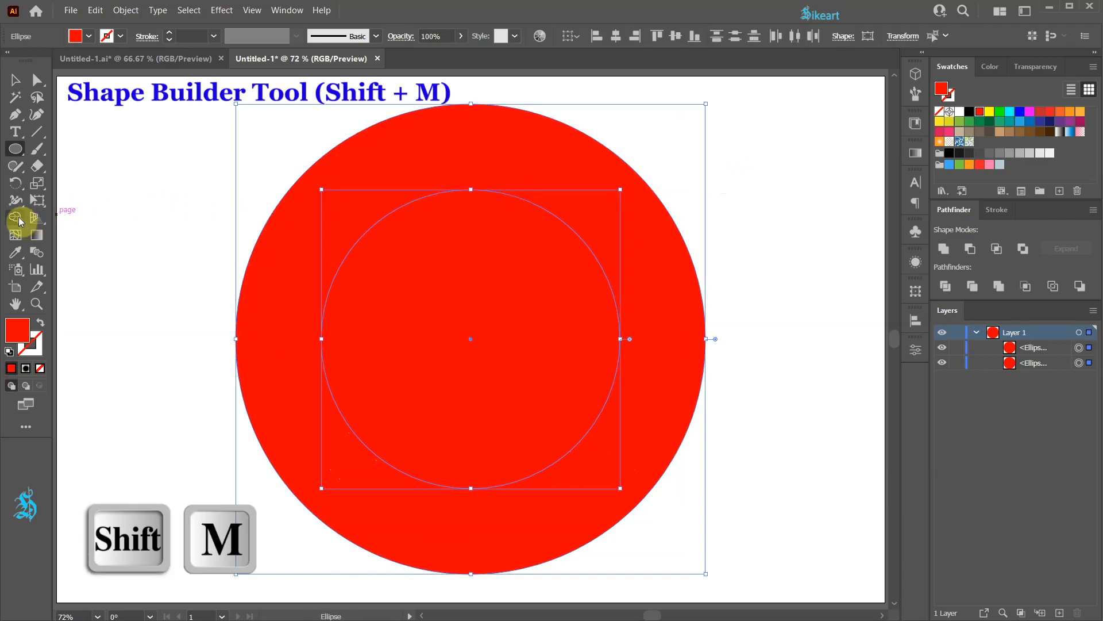
pyautogui.click(17, 218)
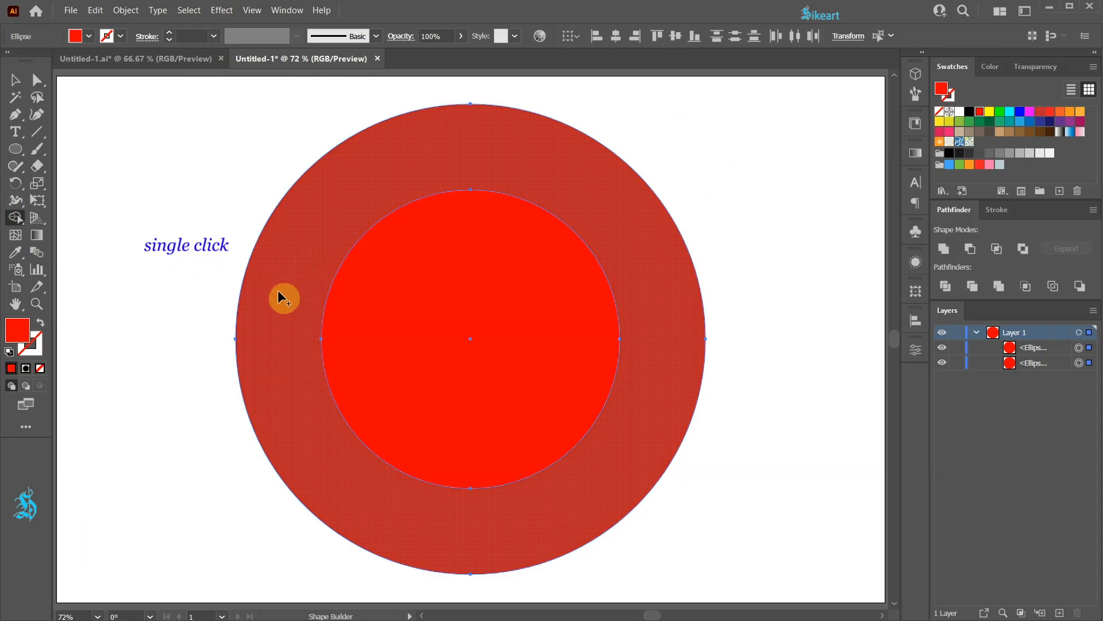
pyautogui.click(286, 308)
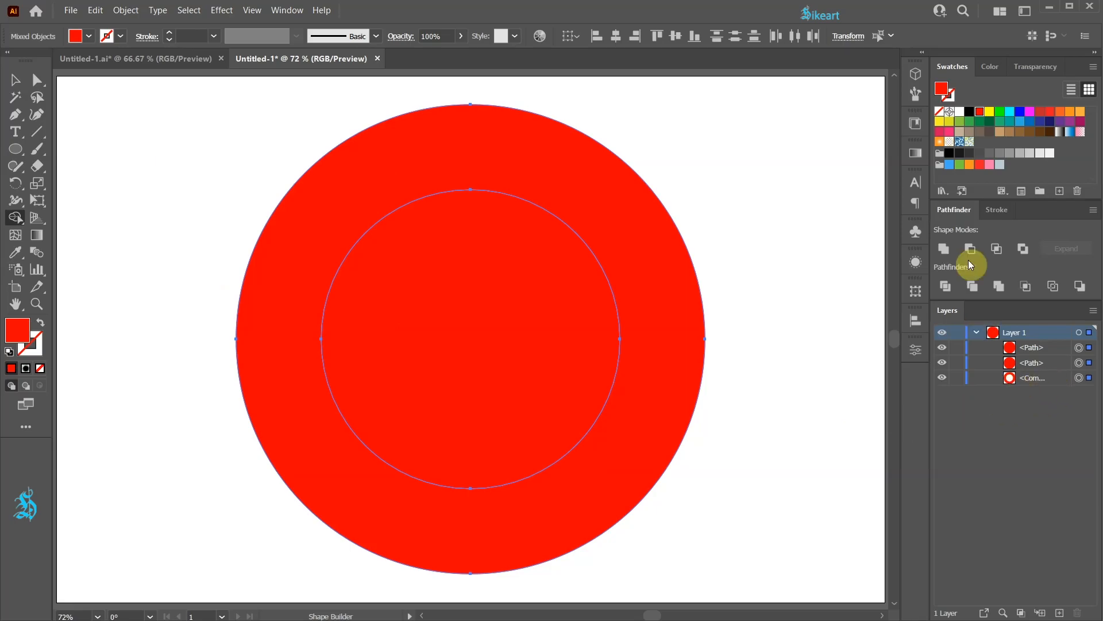
# Step: Pick black and fill the inner circle with it using Shape Builder, then return to the Selection tool
pyautogui.click(969, 113)
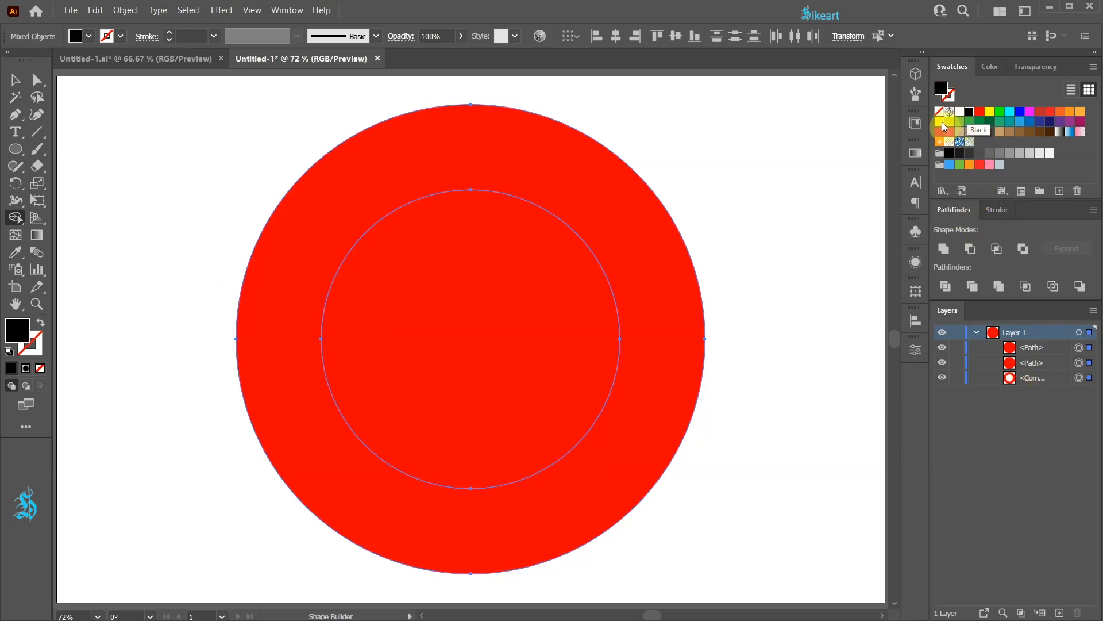
pyautogui.click(506, 286)
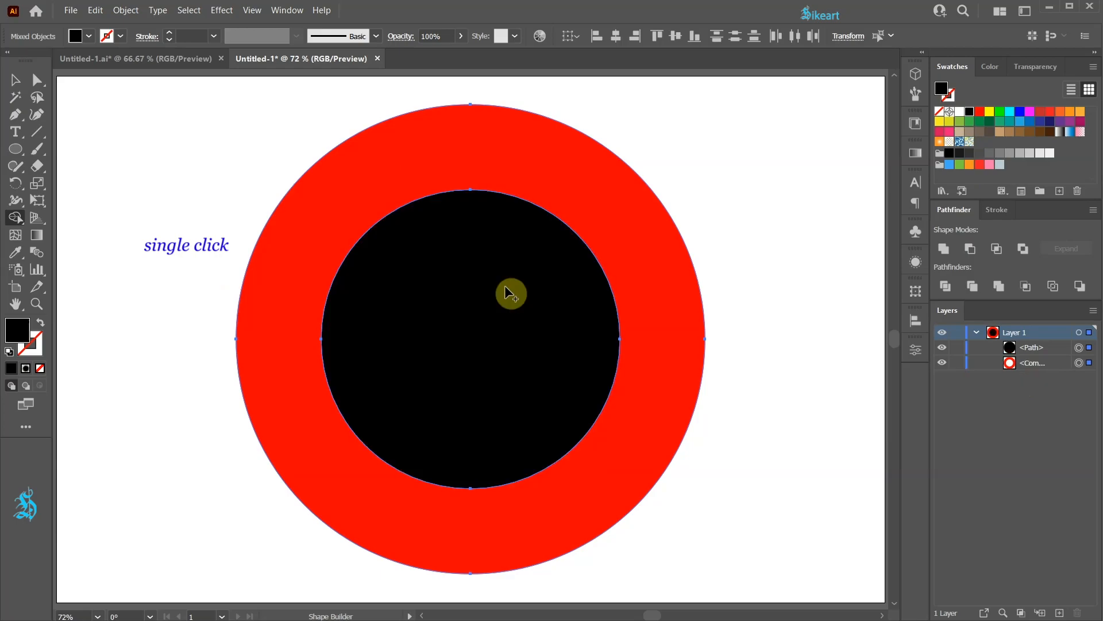
pyautogui.press('v')
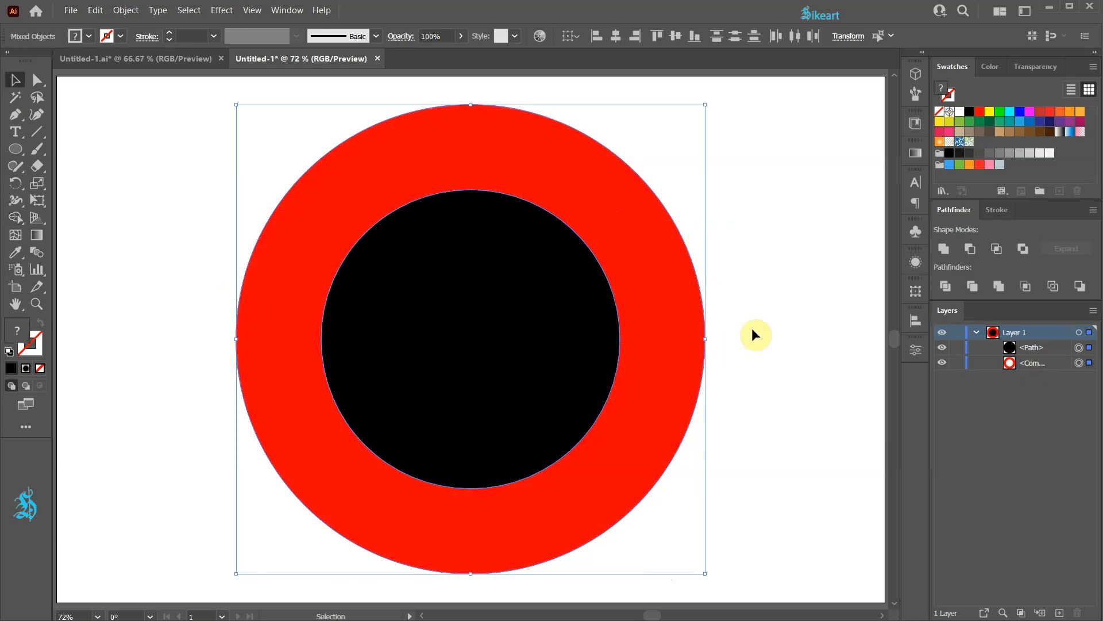
# Step: Move the black inner circle aside and undo the move
pyautogui.click(774, 313)
pyautogui.click(541, 346)
pyautogui.moveTo(540, 345); pyautogui.dragTo(630, 329)
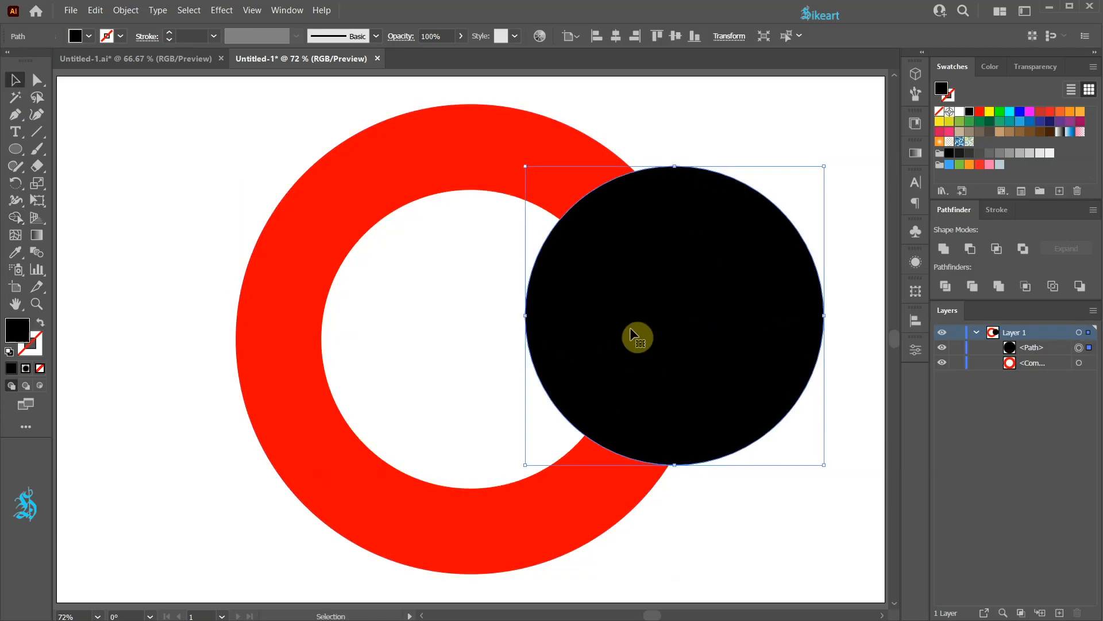
pyautogui.hotkey('ctrl', 'z')
pyautogui.click(677, 205)
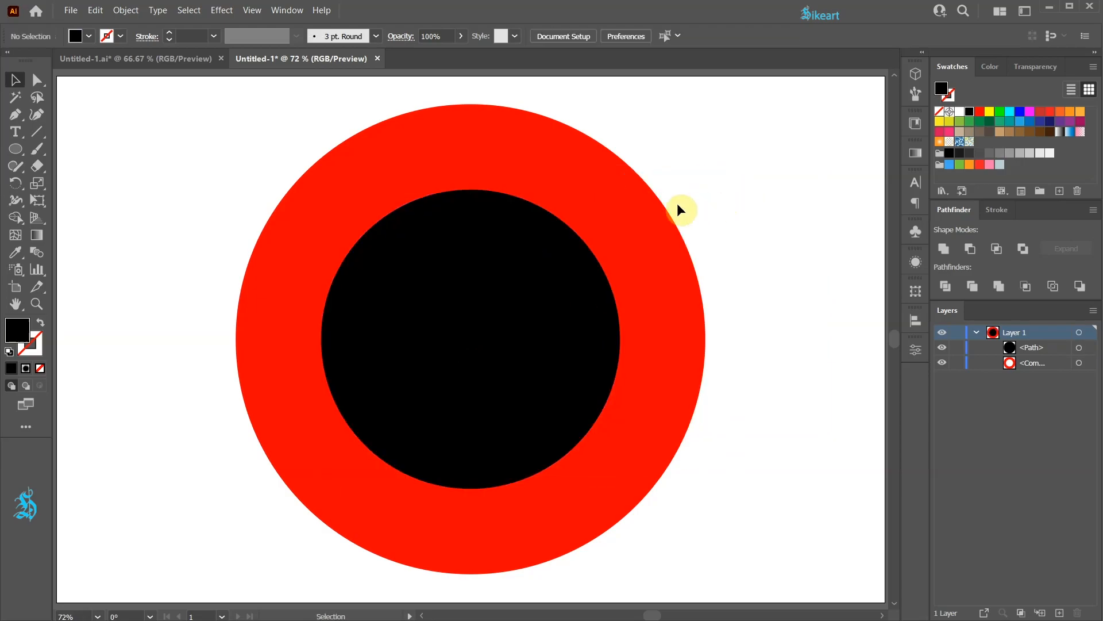
# Step: Draw a small circle about 63 px wide on the red ring near its top
pyautogui.press('l')
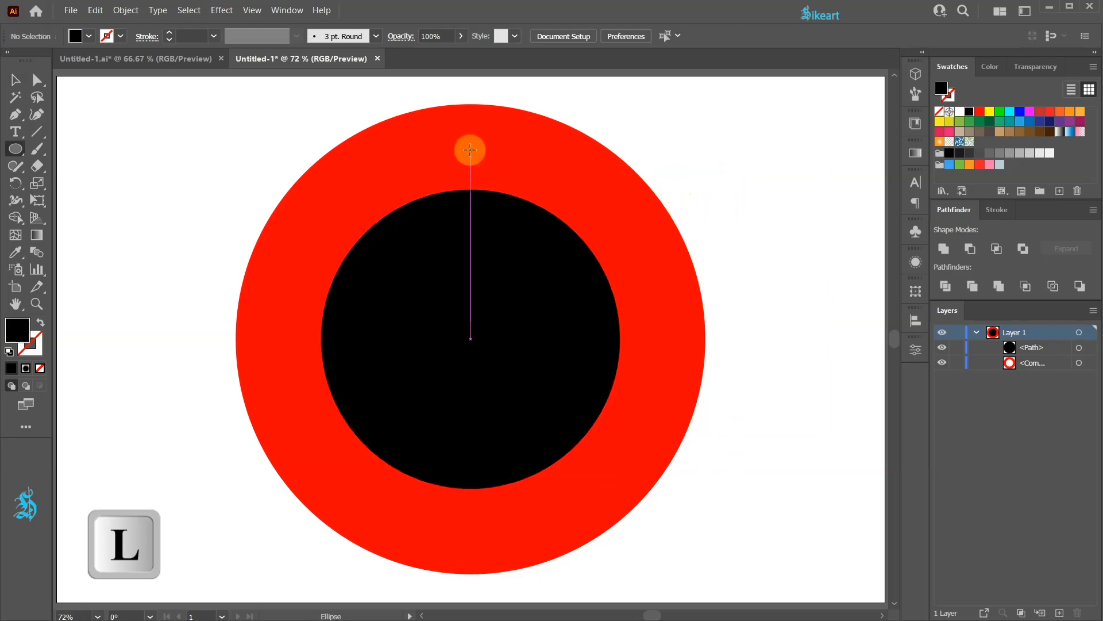
pyautogui.moveTo(470, 150); pyautogui.dragTo(486, 168)
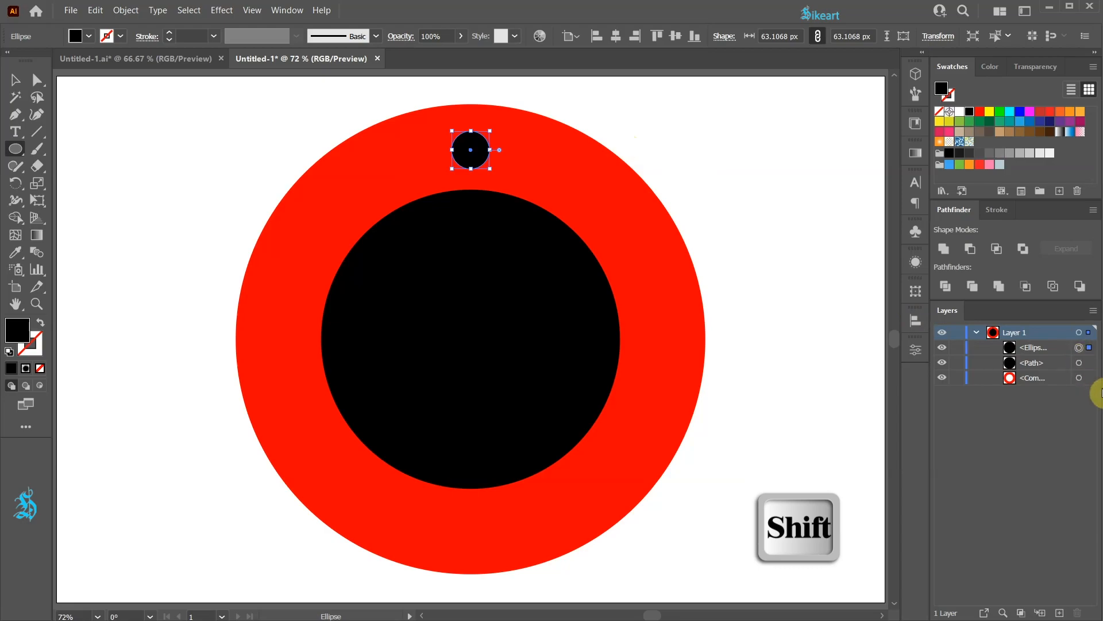
# Step: Select the small circle together with the red ring and cut a hole with Minus Front
pyautogui.keyDown('shift'); pyautogui.click(1088, 379); pyautogui.keyUp('shift')
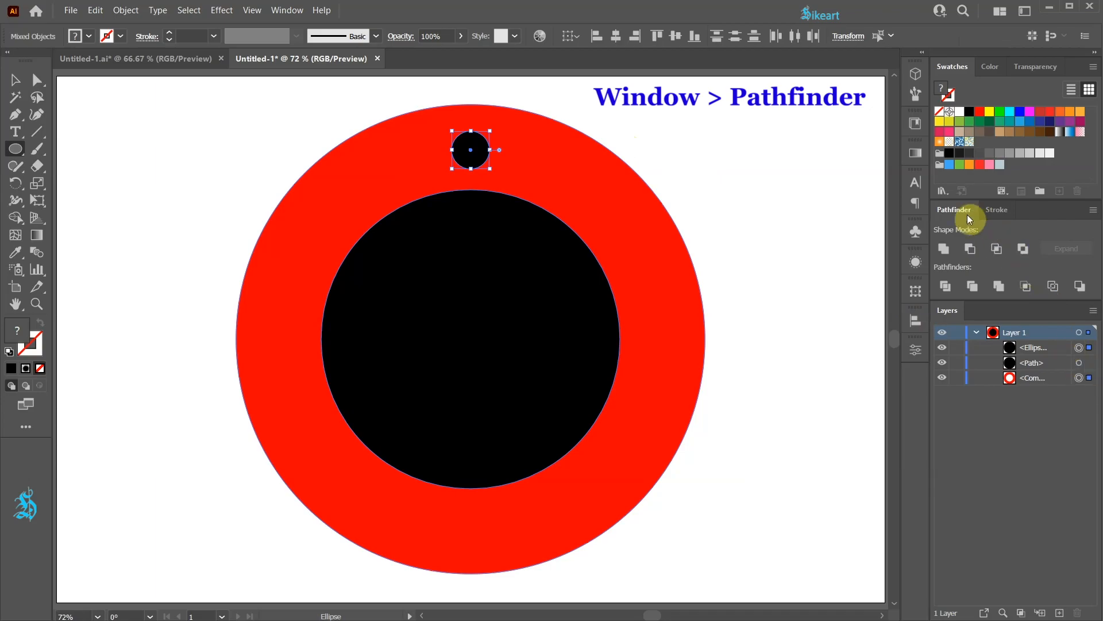
pyautogui.click(973, 248)
pyautogui.hotkey('ctrl', 'shift', 'd')
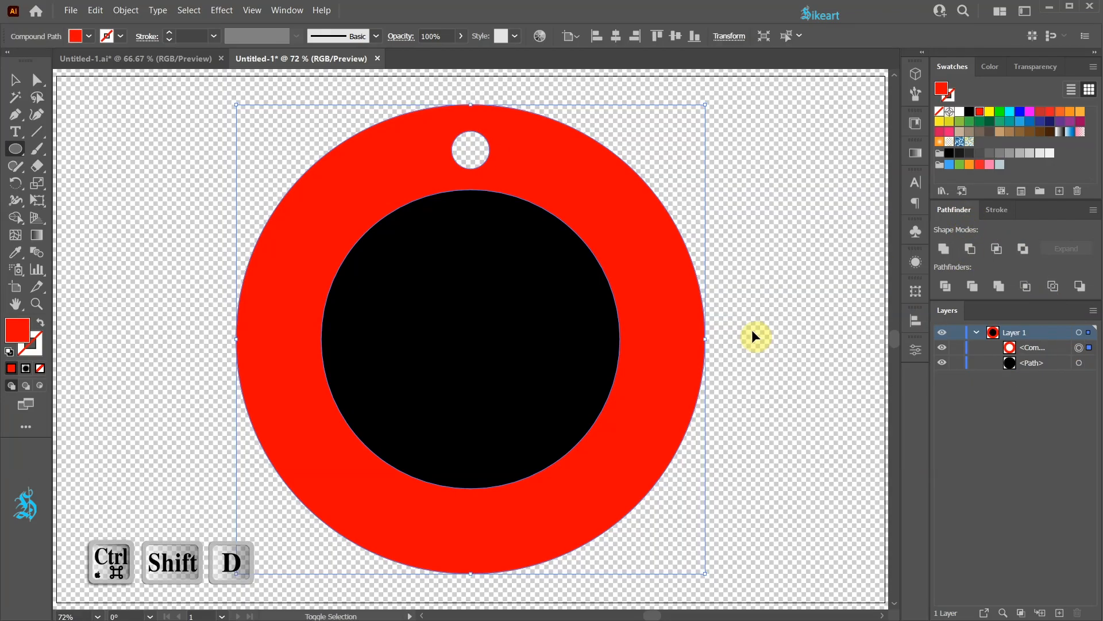
pyautogui.hotkey('ctrl', 'shift', 'd')
# Step: Zoom in on the hole, select all, and fill the hole with black using Shape Builder
pyautogui.scroll(5, 471, 152)
pyautogui.moveTo(470, 153); pyautogui.dragTo(492, 348)
pyautogui.hotkey('ctrl', 'a')
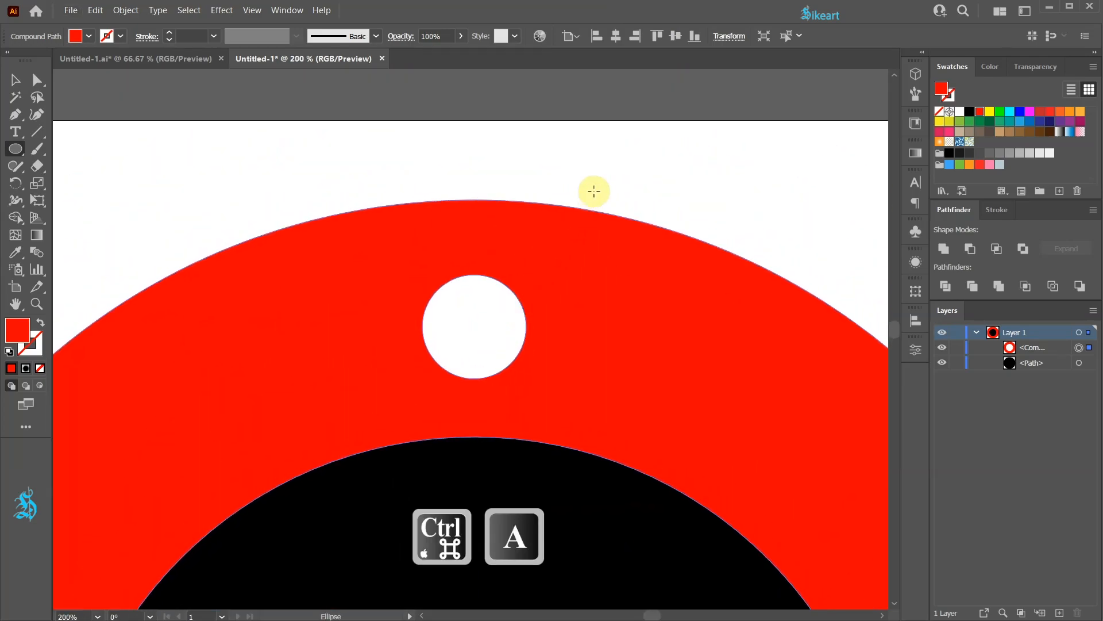
pyautogui.hotkey('shift', 'm')
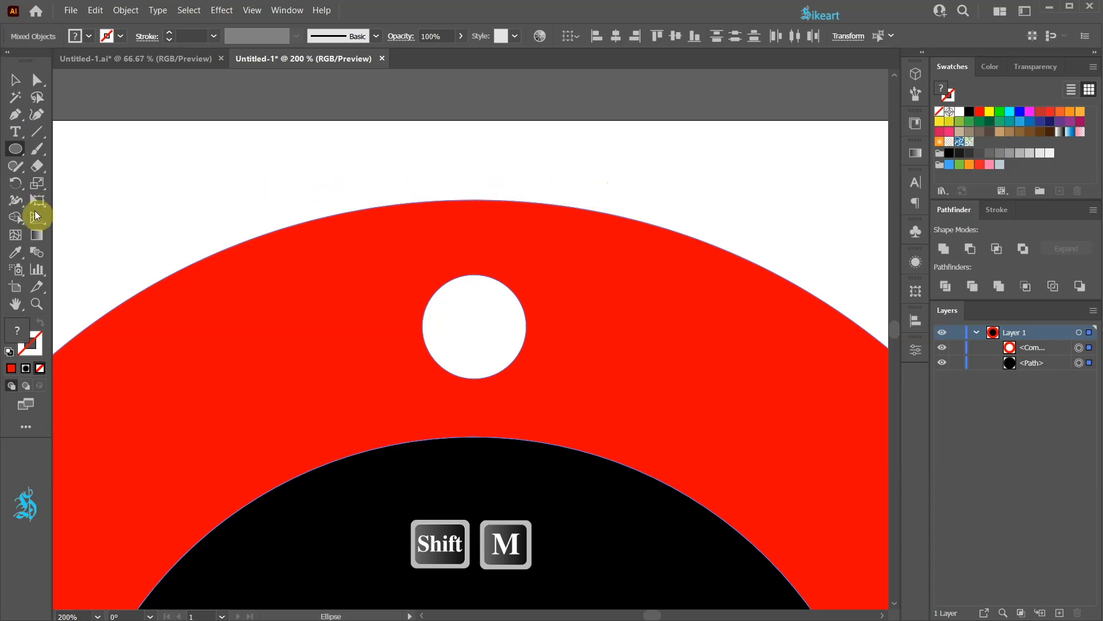
pyautogui.click(15, 220)
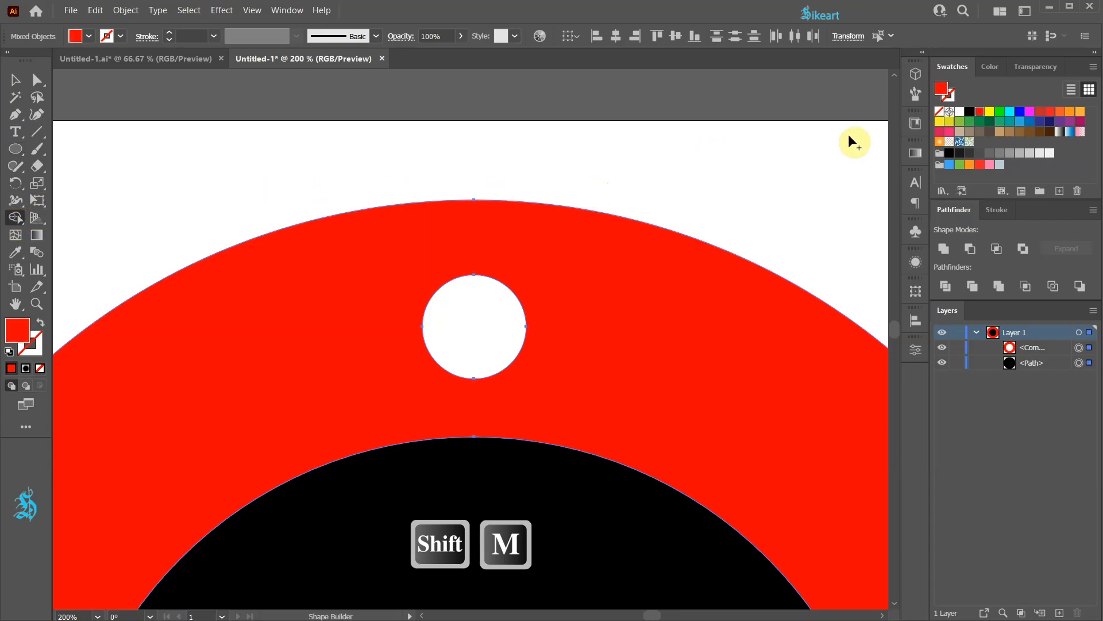
pyautogui.click(968, 113)
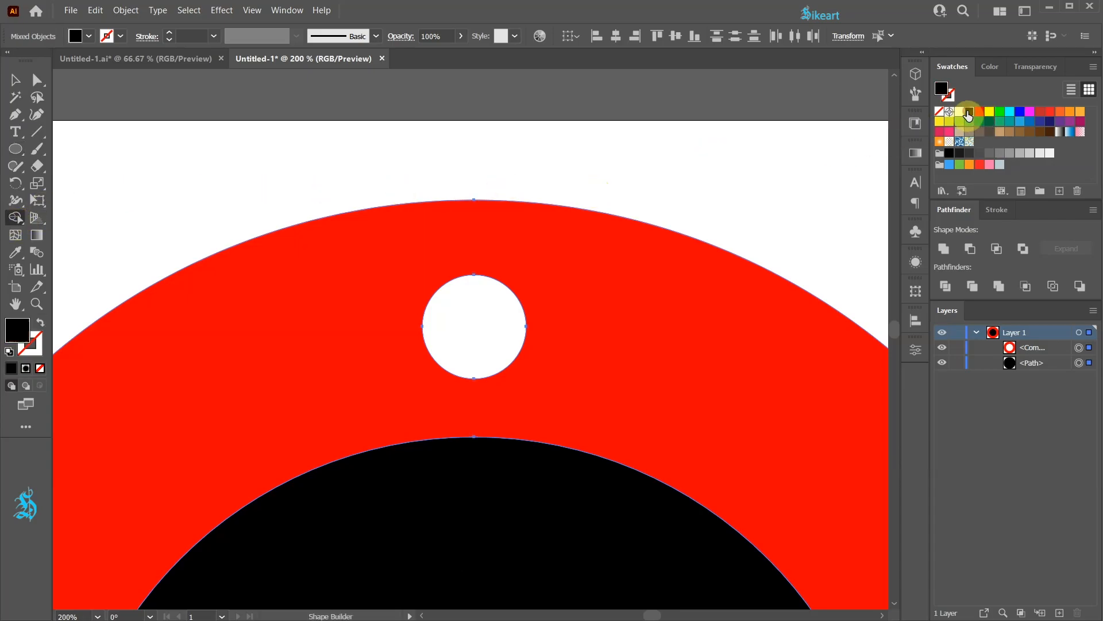
pyautogui.click(482, 312)
pyautogui.press('v')
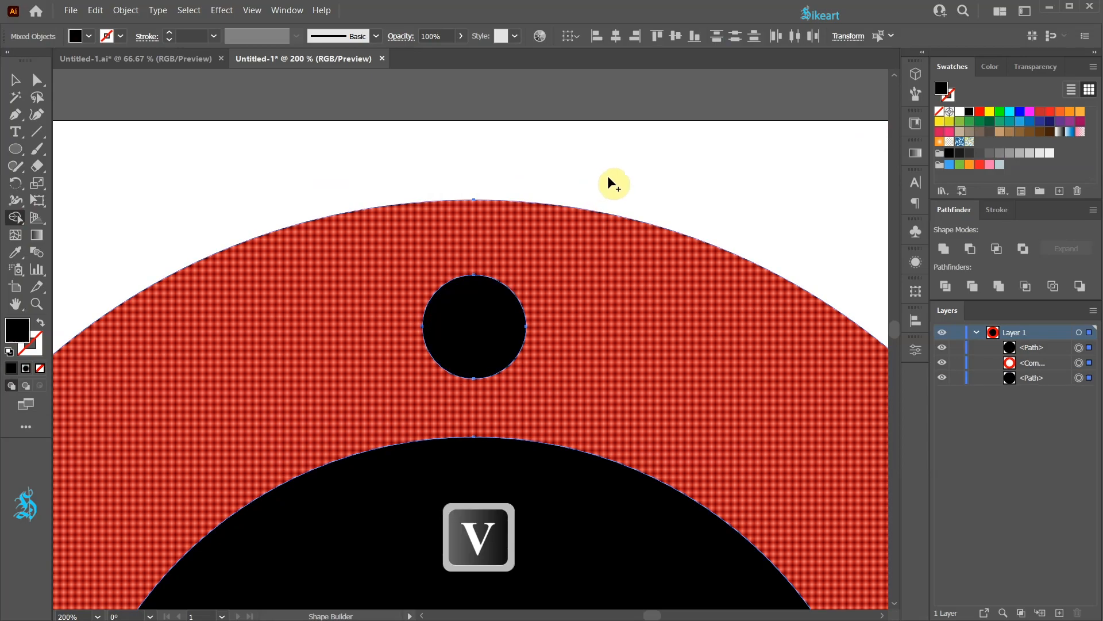
# Step: Select the black hole circle and swap its fill and stroke so it has only a black stroke
pyautogui.click(508, 316)
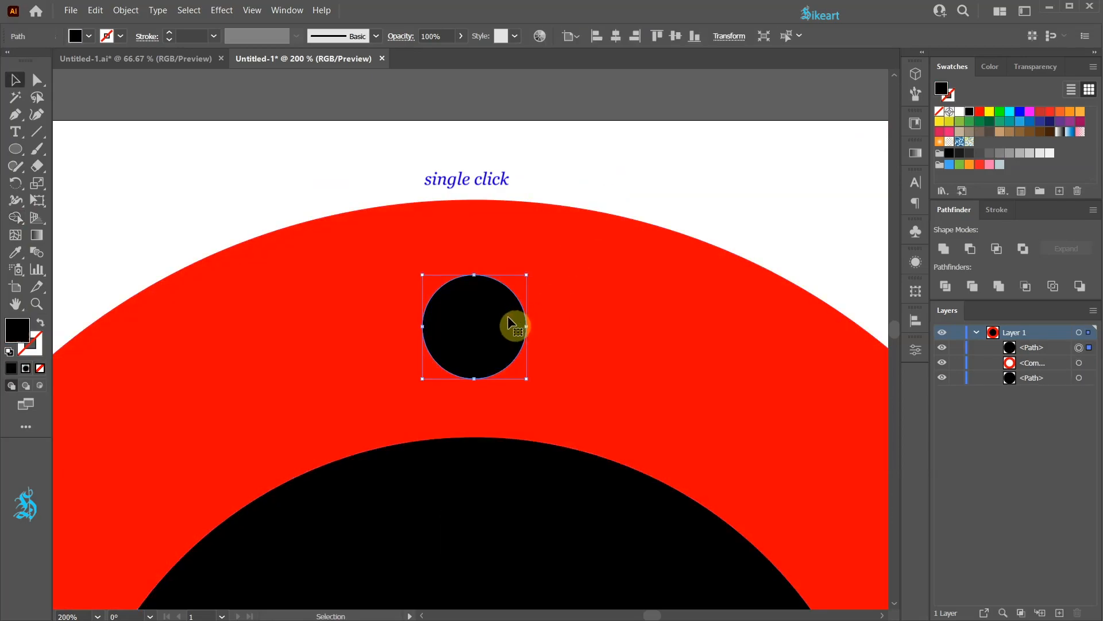
pyautogui.hotkey('shift', 'x')
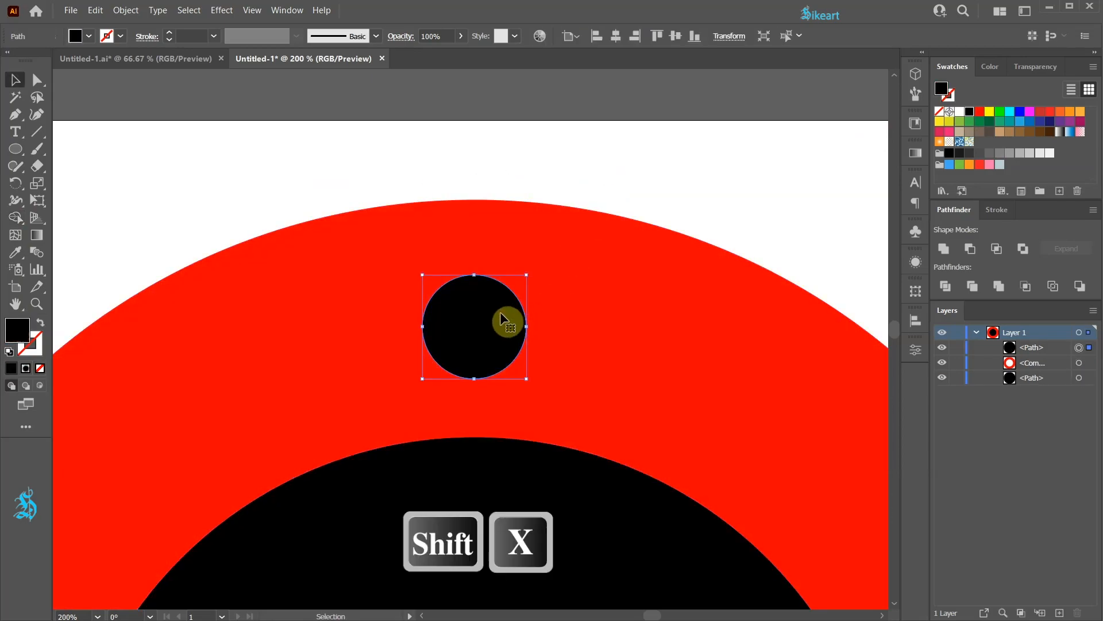
pyautogui.click(40, 328)
pyautogui.click(39, 343)
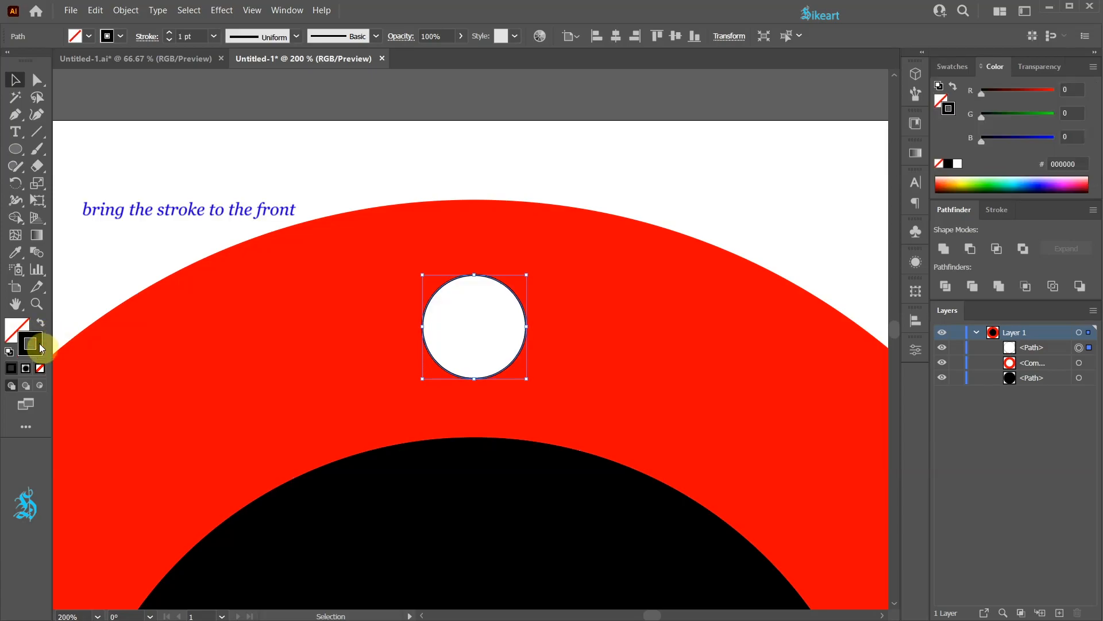
# Step: Set the hole circle's stroke weight to 11 pt and align the stroke to the outside
pyautogui.click(1005, 211)
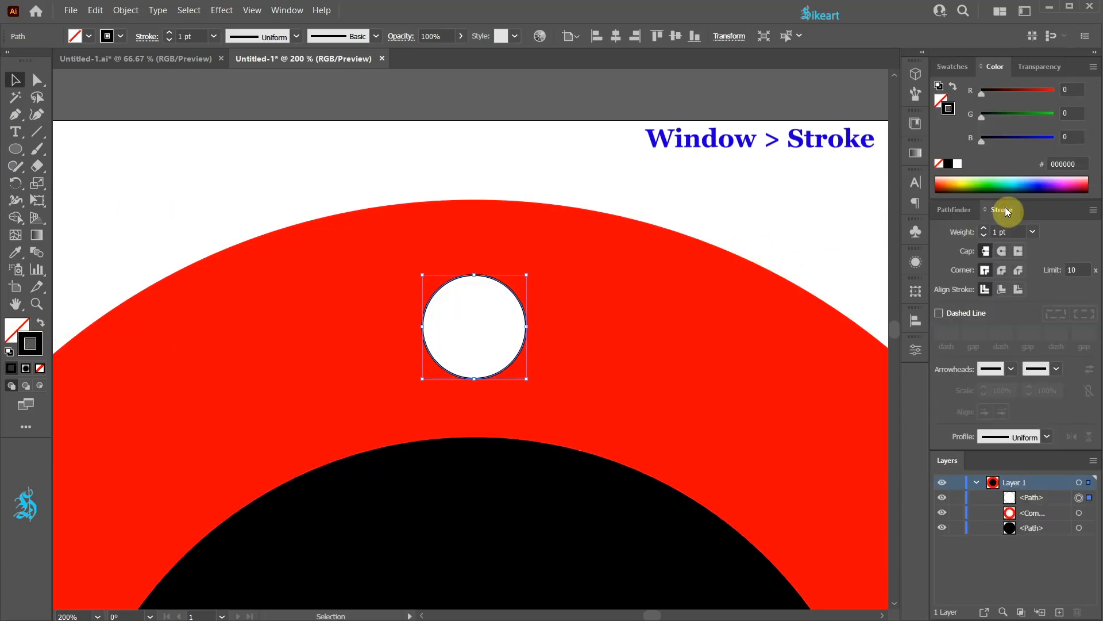
pyautogui.click(984, 229)
pyautogui.click(984, 229)
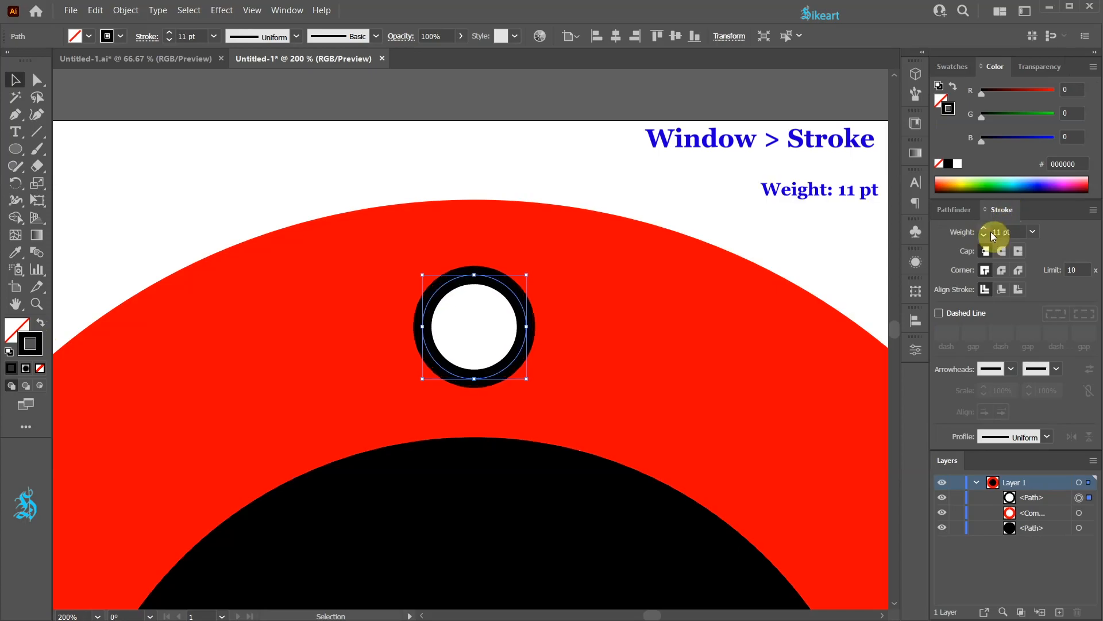
pyautogui.click(1019, 291)
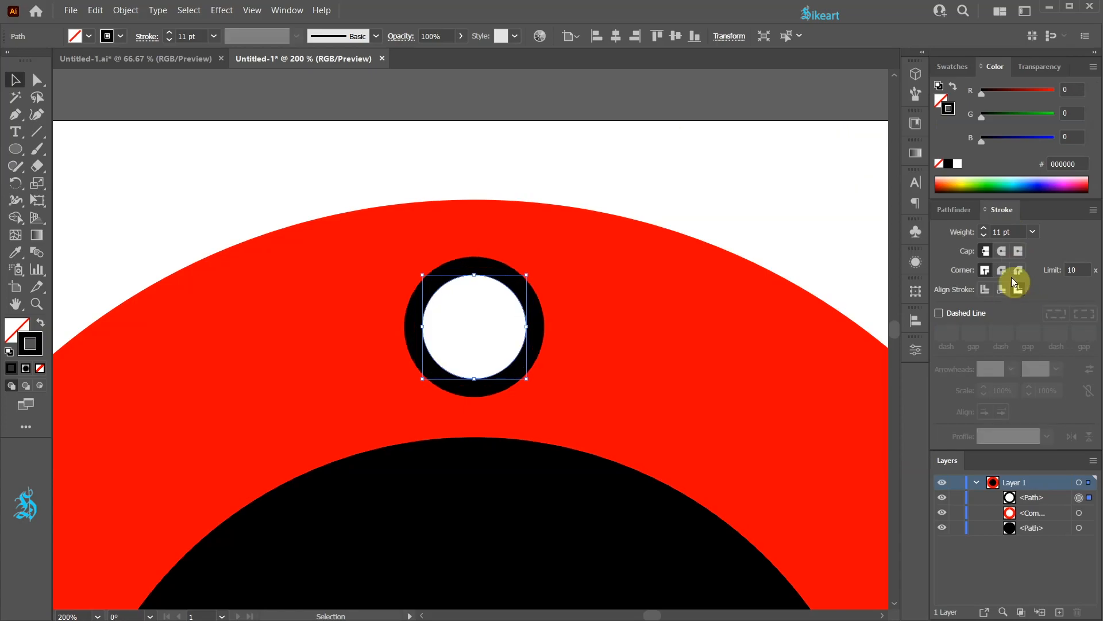
# Step: Apply a white-to-black gradient to the hole circle's stroke and switch it to Radial
pyautogui.click(916, 153)
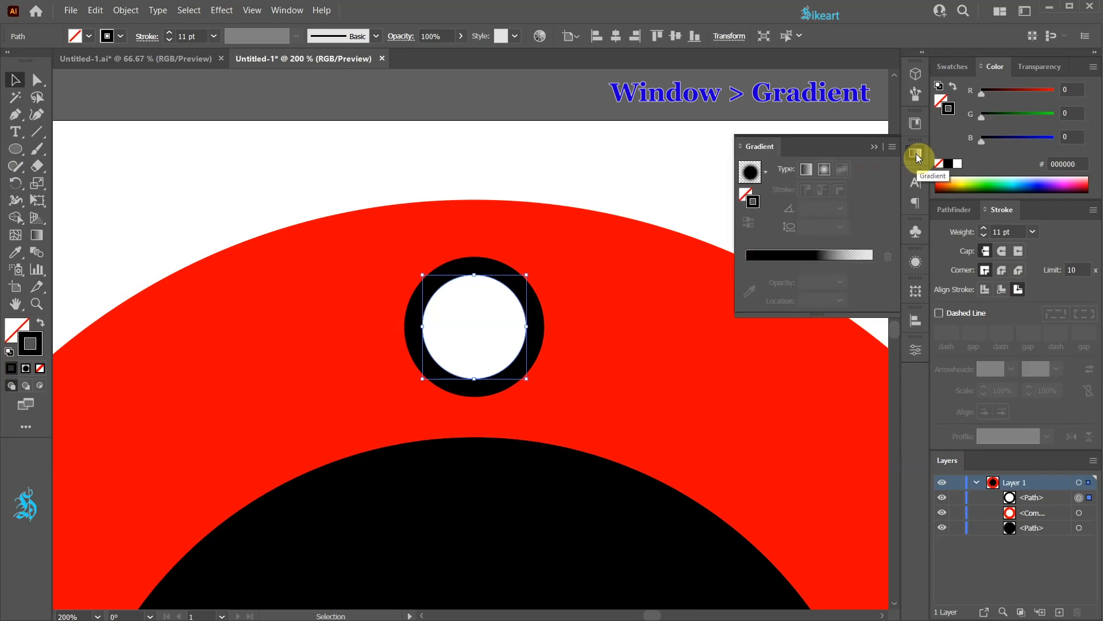
pyautogui.click(765, 171)
pyautogui.scroll(2, 762, 216)
pyautogui.click(702, 201)
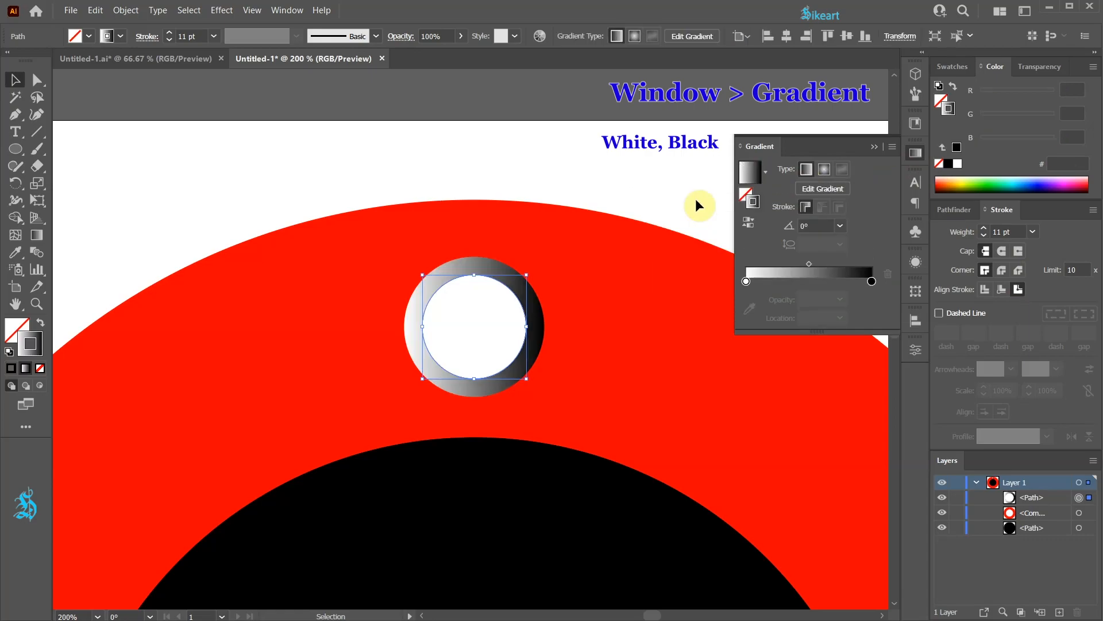
pyautogui.click(825, 169)
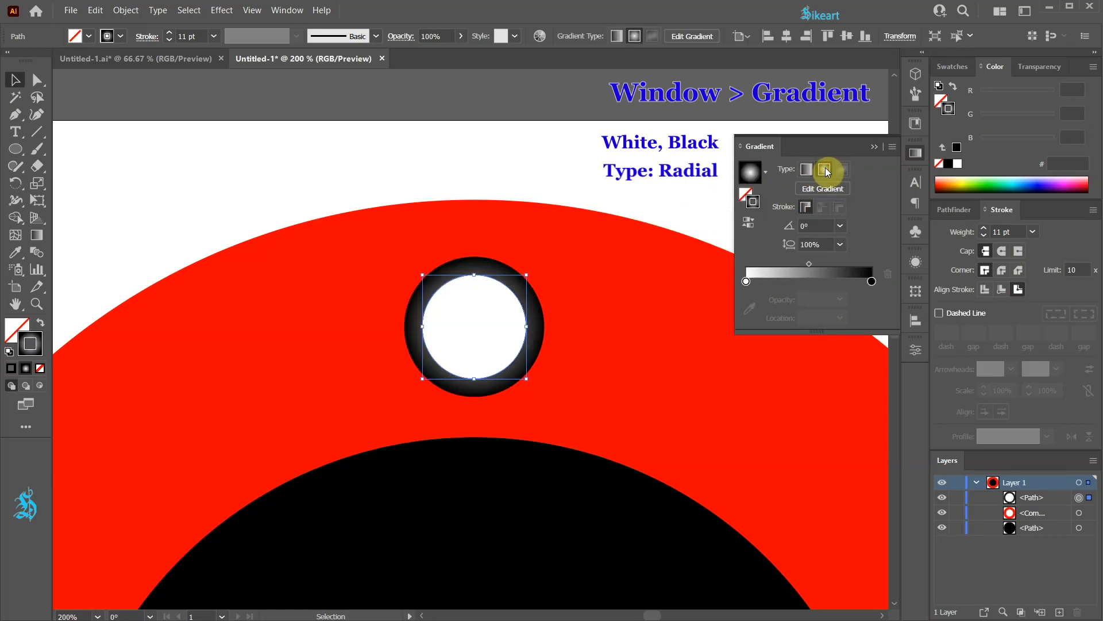
# Step: Make both stops of the hole's stroke gradient black, setting the end stop's opacity to 0%
pyautogui.click(746, 281)
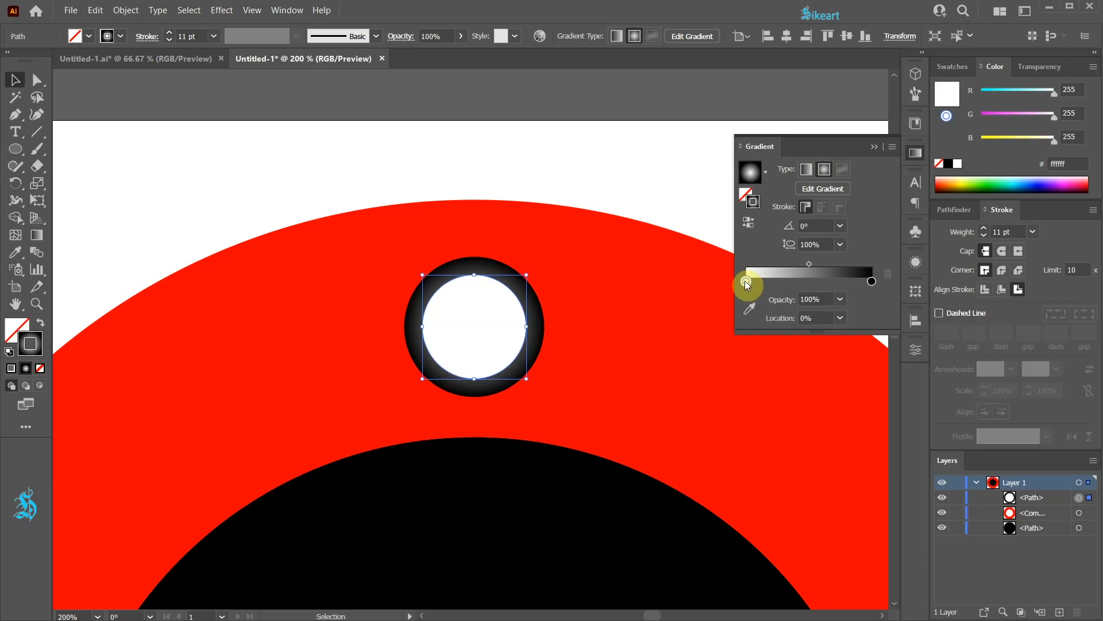
pyautogui.click(949, 167)
pyautogui.click(873, 281)
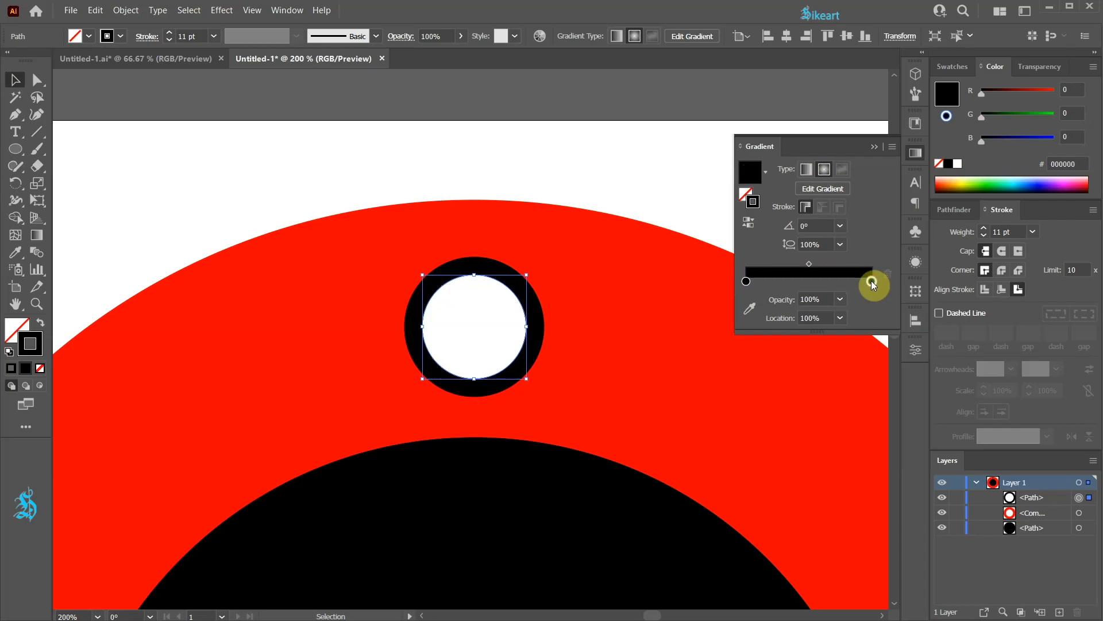
pyautogui.click(840, 300)
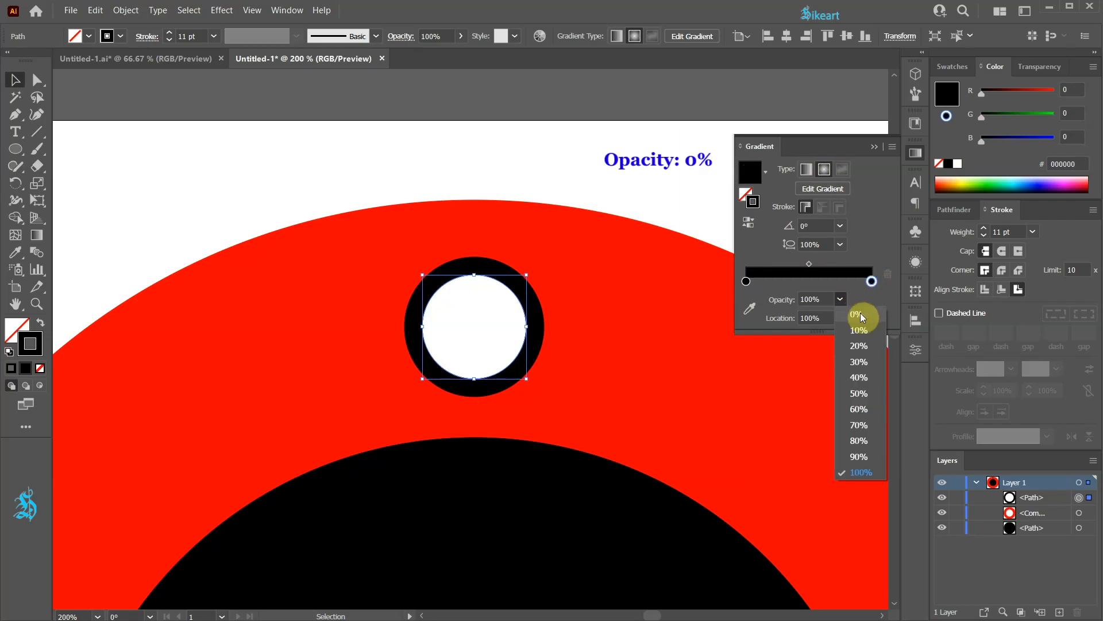
pyautogui.click(855, 315)
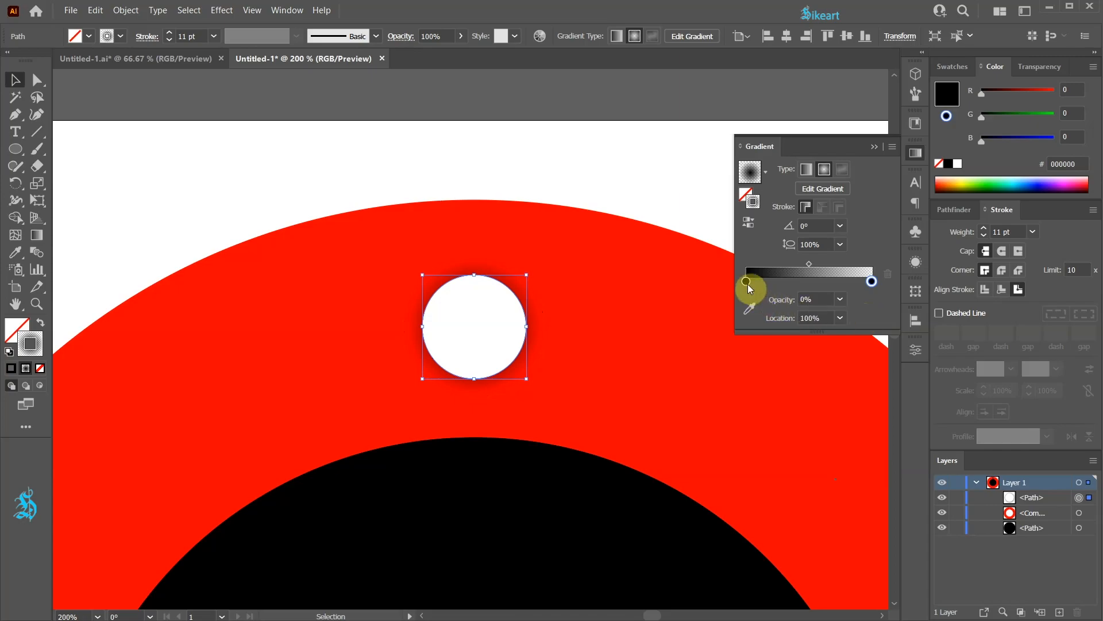
# Step: Move the opaque black stop next to the transparent end stop, then fit the artboard in the window
pyautogui.moveTo(746, 281); pyautogui.dragTo(875, 282)
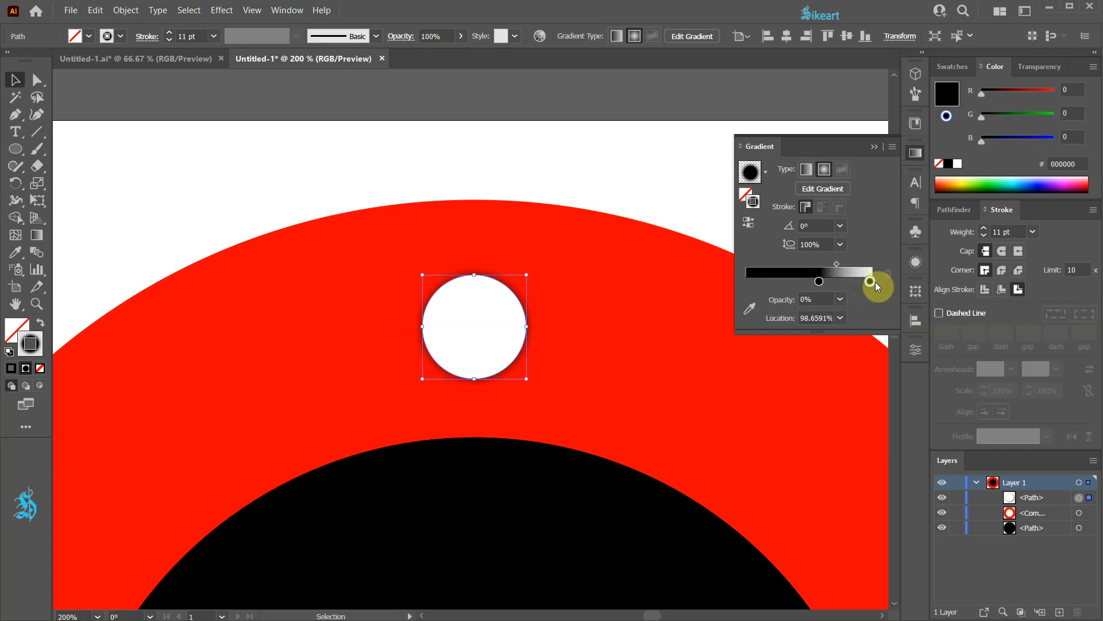
pyautogui.click(852, 163)
pyautogui.hotkey('ctrl', '0')
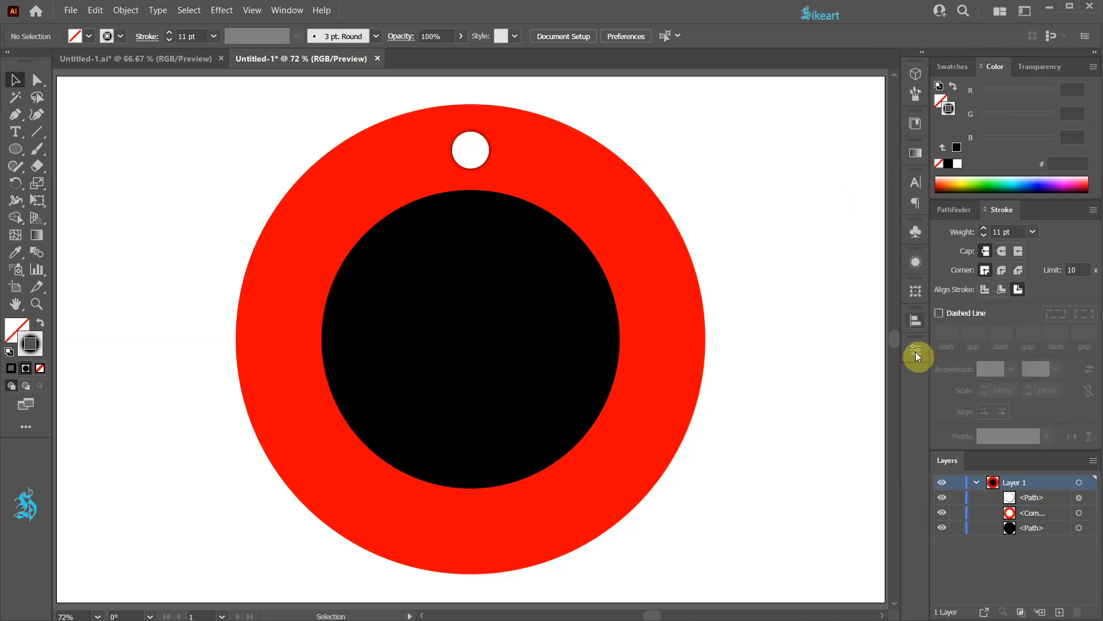
# Step: Duplicate the black centre circle in place and swap the copy's fill and stroke
pyautogui.click(1085, 529)
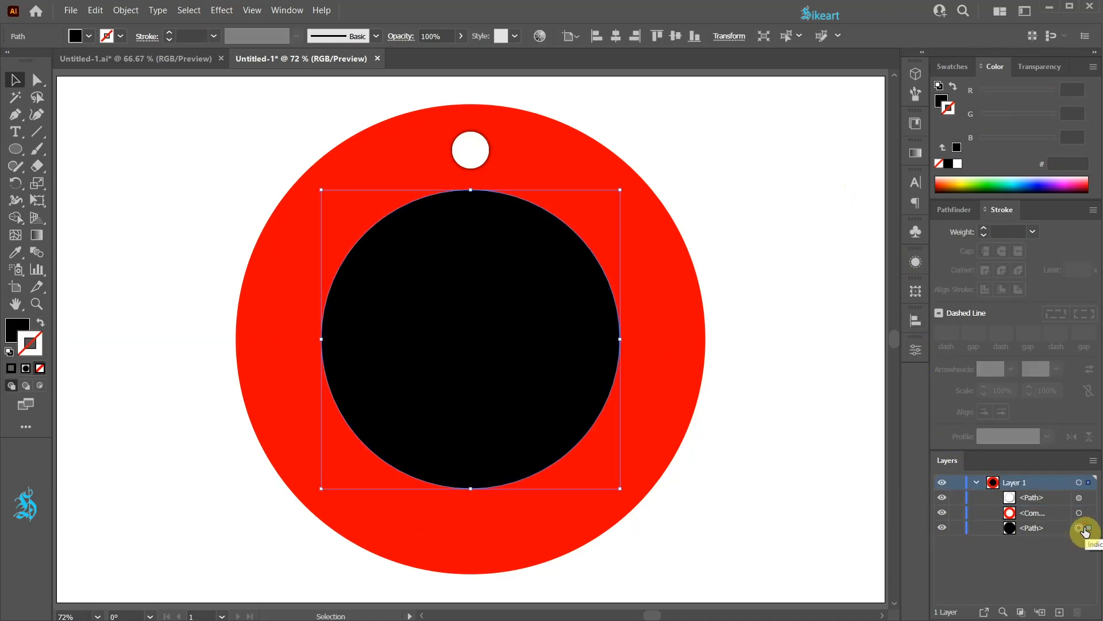
pyautogui.hotkey('ctrl', 'c')
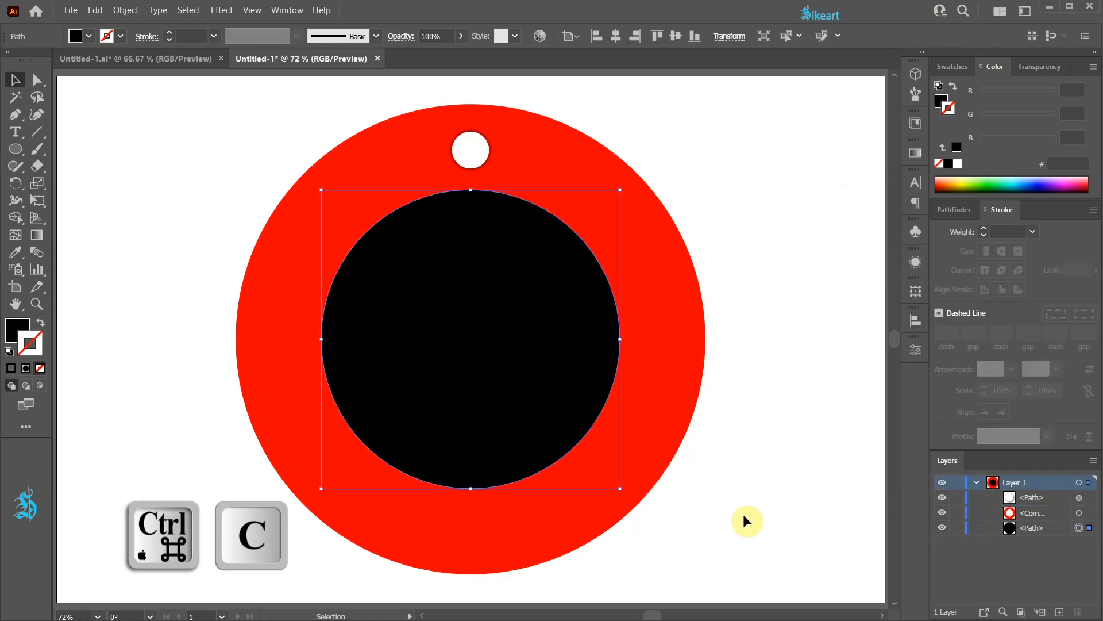
pyautogui.hotkey('ctrl', 'f')
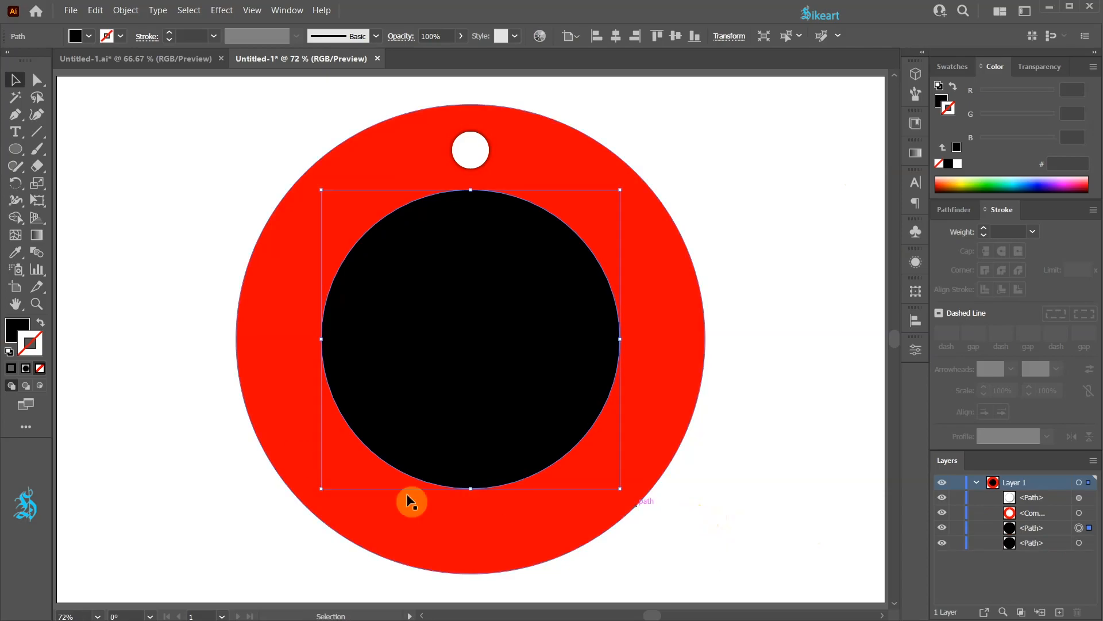
pyautogui.hotkey('shift', 'x')
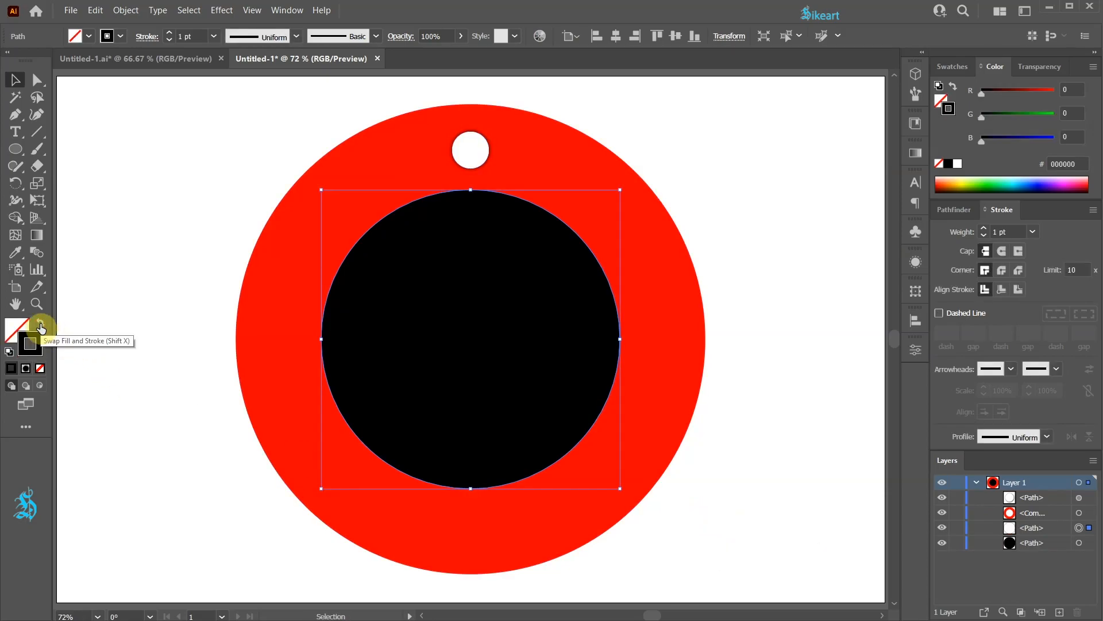
# Step: Enlarge the outlined copy to run through the middle of the red ring and move it above the ring in the layer stack
pyautogui.moveTo(620, 488); pyautogui.dragTo(667, 543)
pyautogui.click(721, 536)
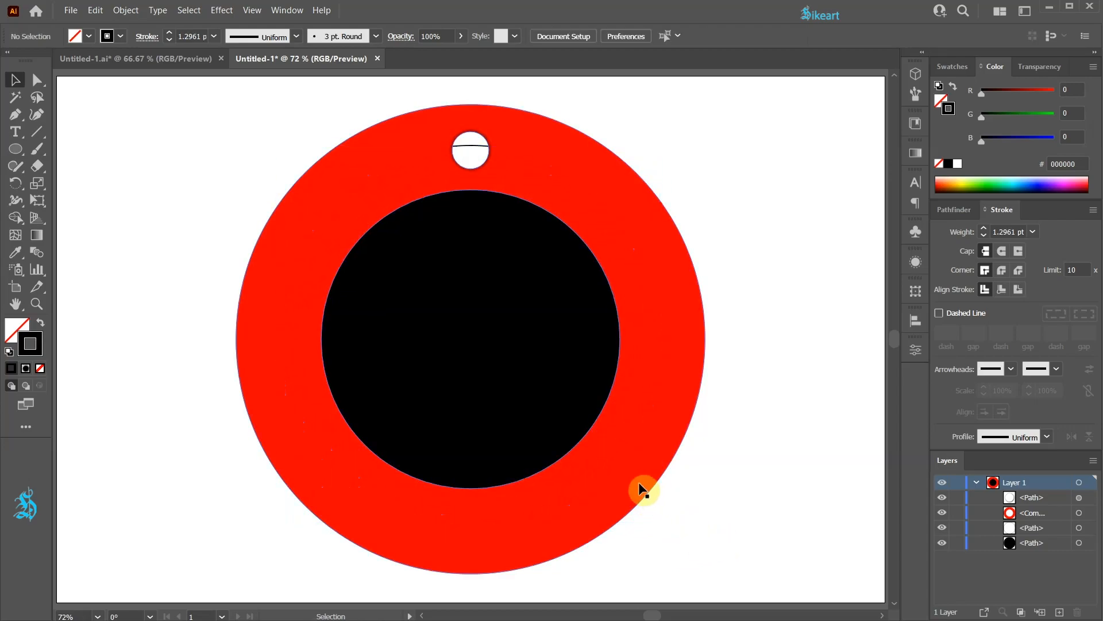
pyautogui.moveTo(1039, 527); pyautogui.dragTo(1035, 509)
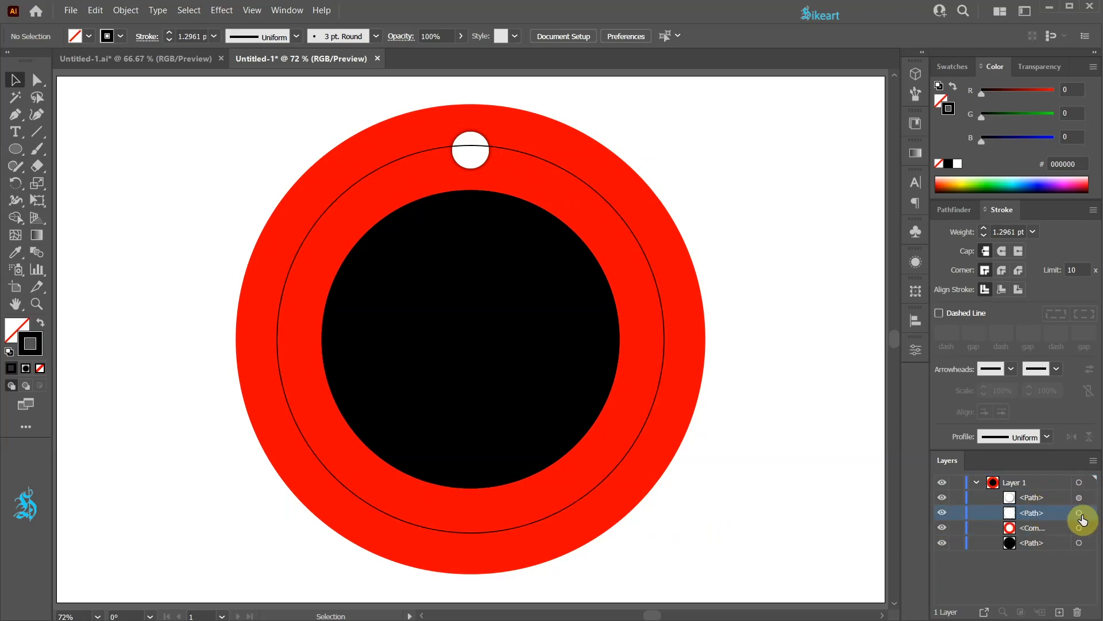
# Step: Lock the enlarged guide circle and hide it
pyautogui.click(1080, 514)
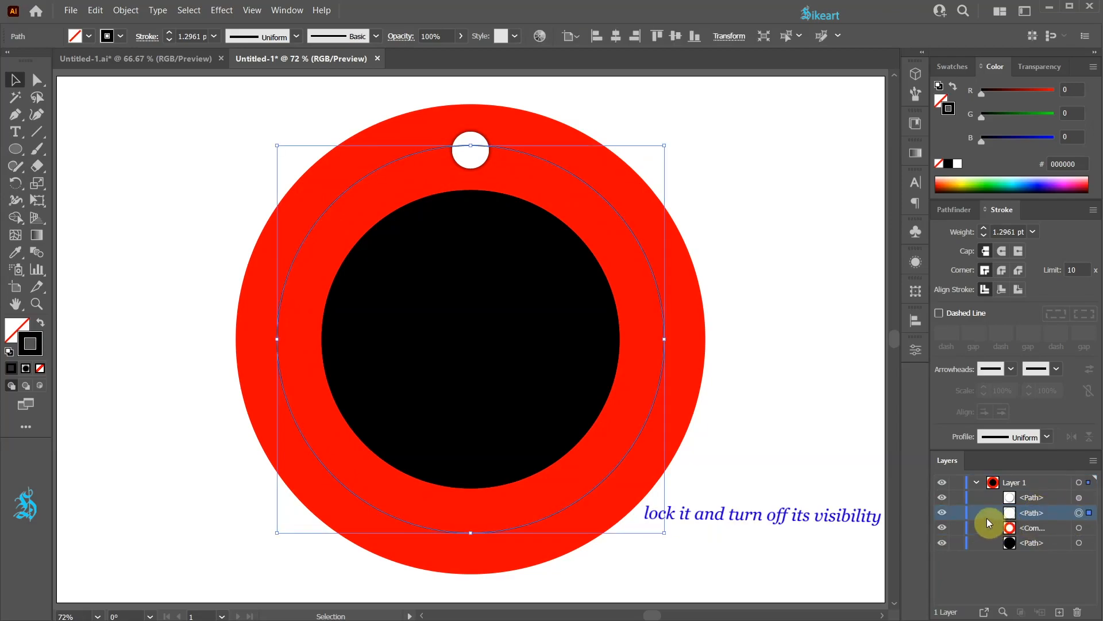
pyautogui.click(957, 512)
pyautogui.click(942, 513)
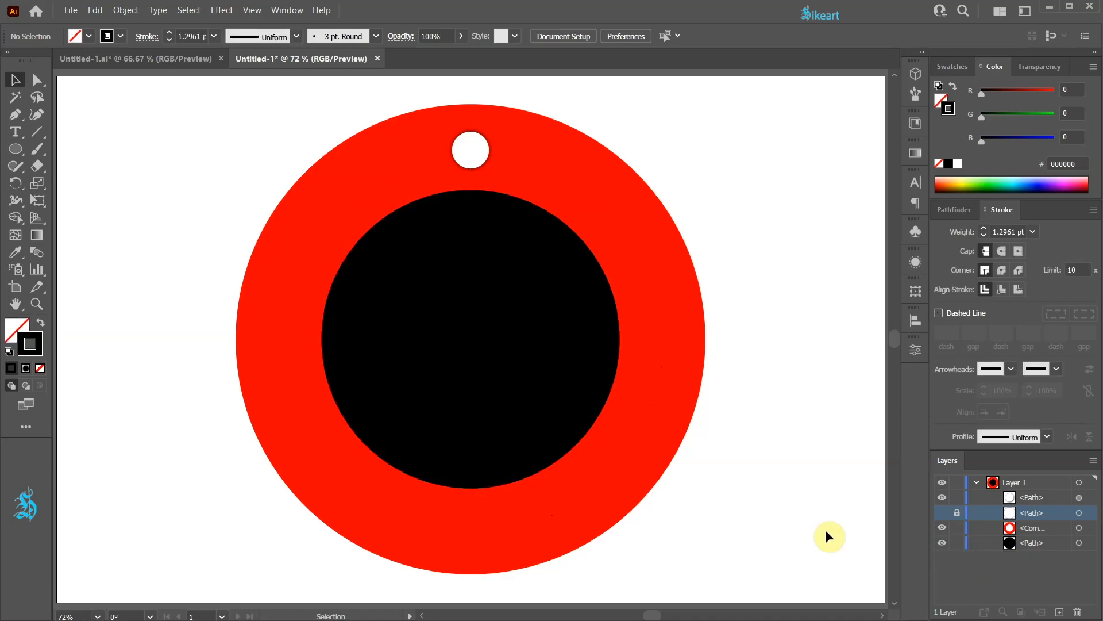
# Step: Paste another copy of the black centre circle in front and shrink it slightly from the centre
pyautogui.click(1078, 543)
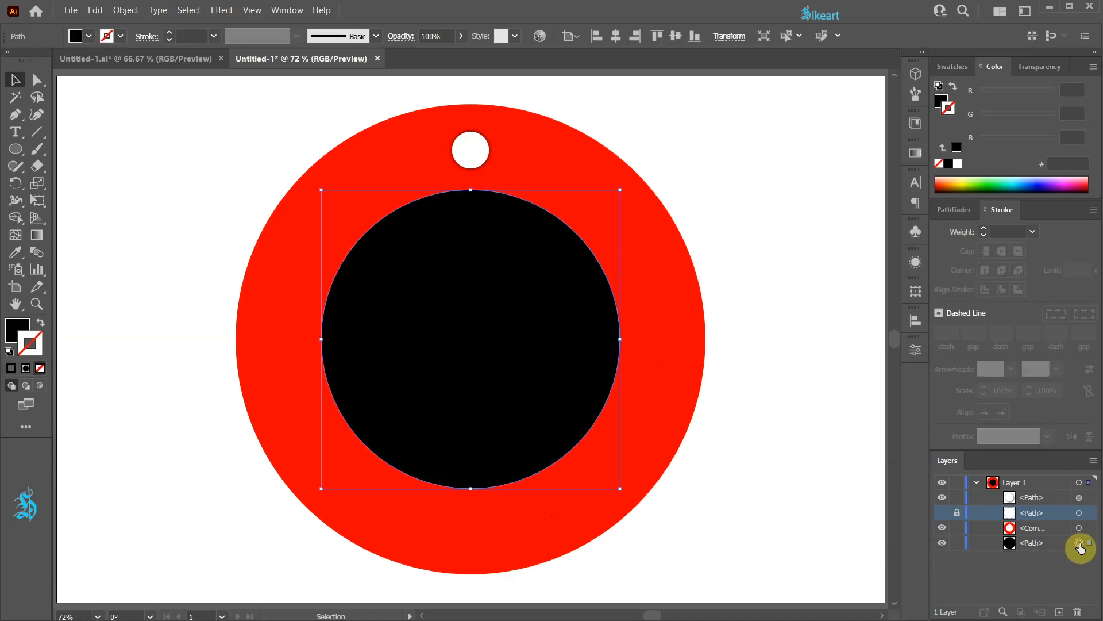
pyautogui.hotkey('ctrl', 'c')
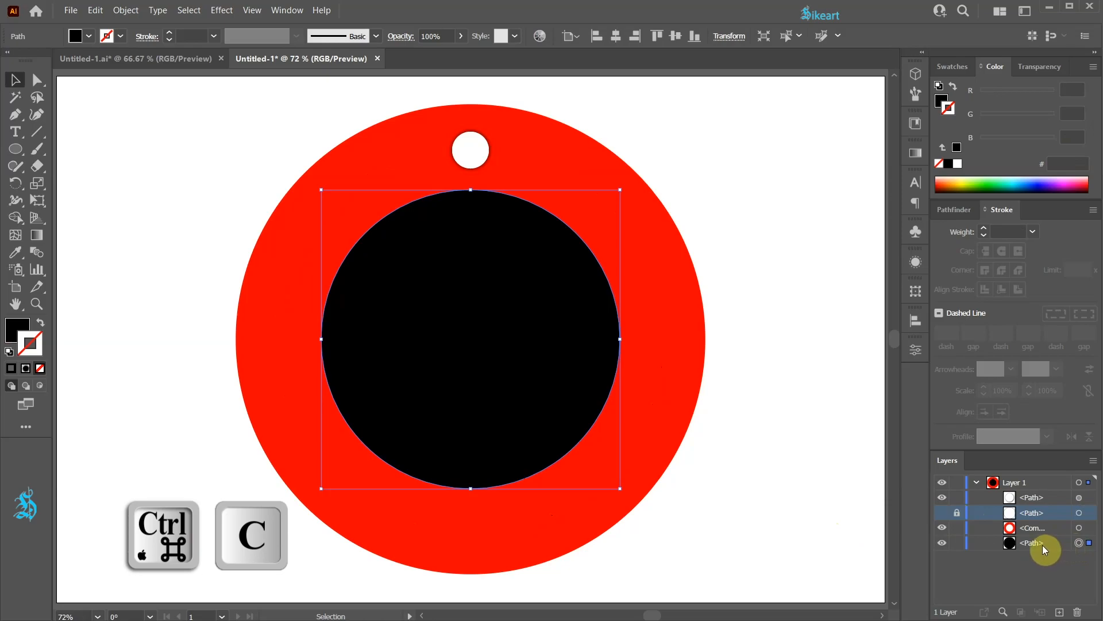
pyautogui.hotkey('ctrl', 'f')
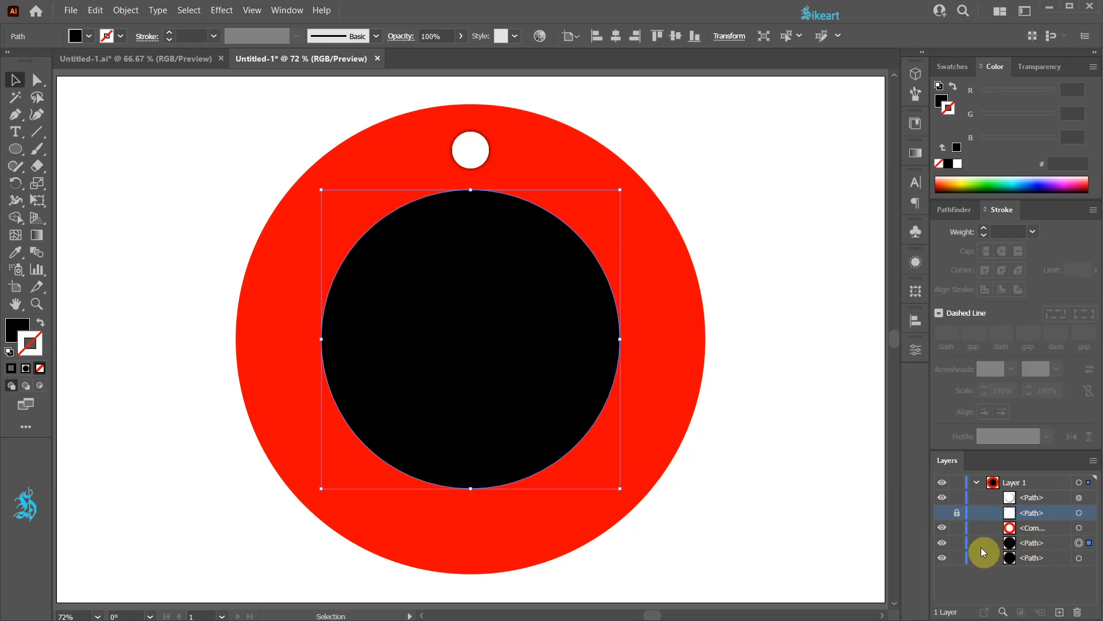
pyautogui.hotkey('shift', 'alt')
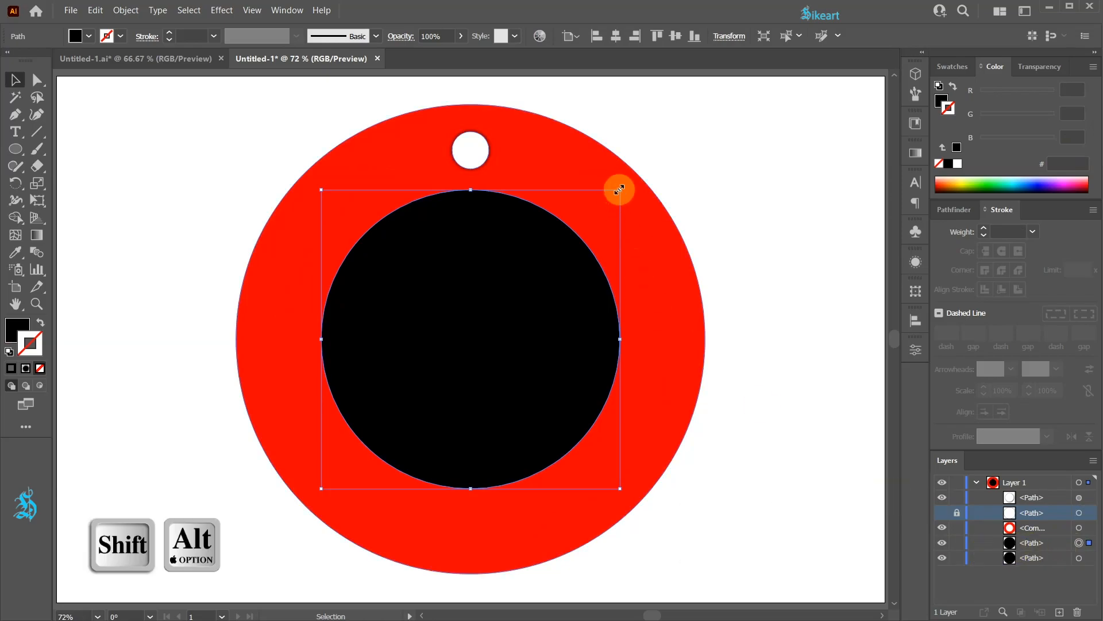
pyautogui.moveTo(619, 189); pyautogui.dragTo(611, 187)
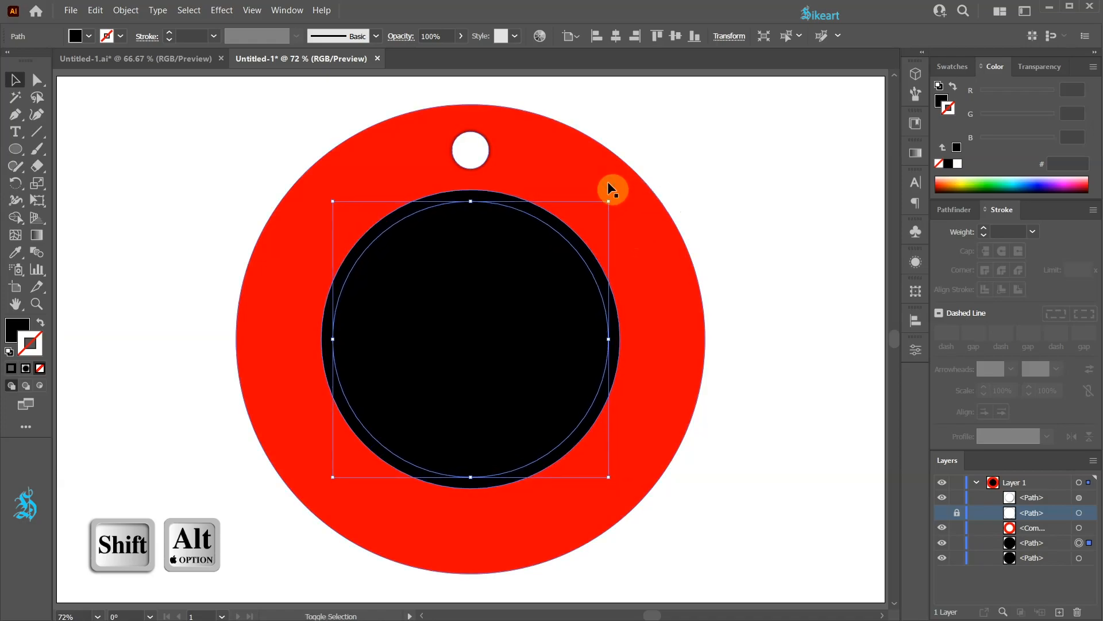
# Step: Fill the original centre circle behind the smaller copy with white
pyautogui.click(1088, 559)
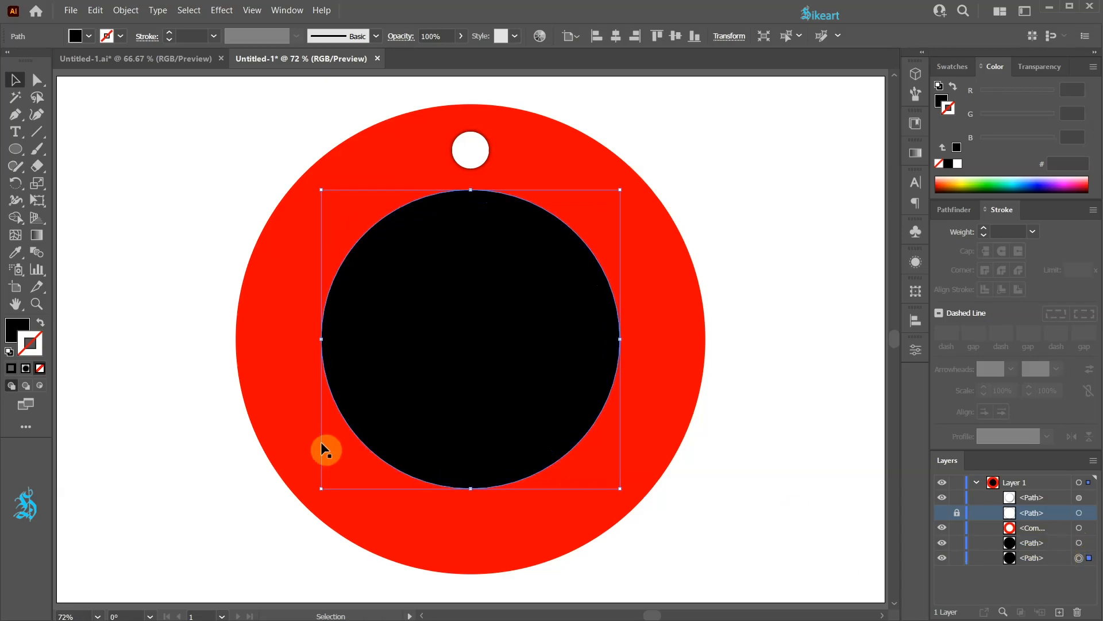
pyautogui.click(15, 327)
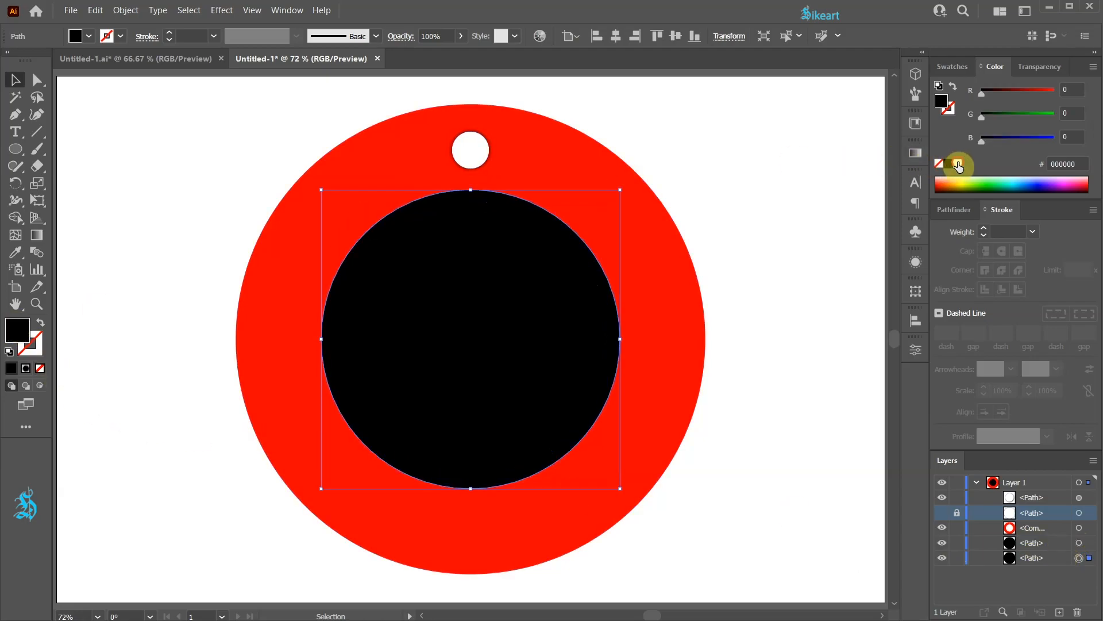
pyautogui.click(956, 164)
# Step: Lock both the black and white centre circles
pyautogui.click(1079, 543)
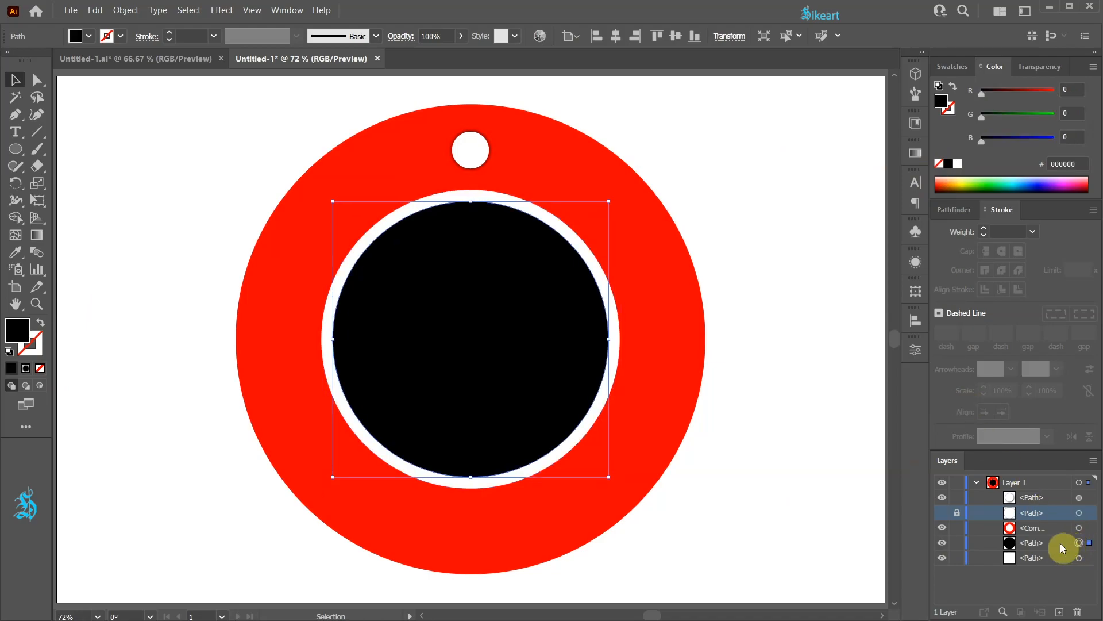
pyautogui.click(956, 544)
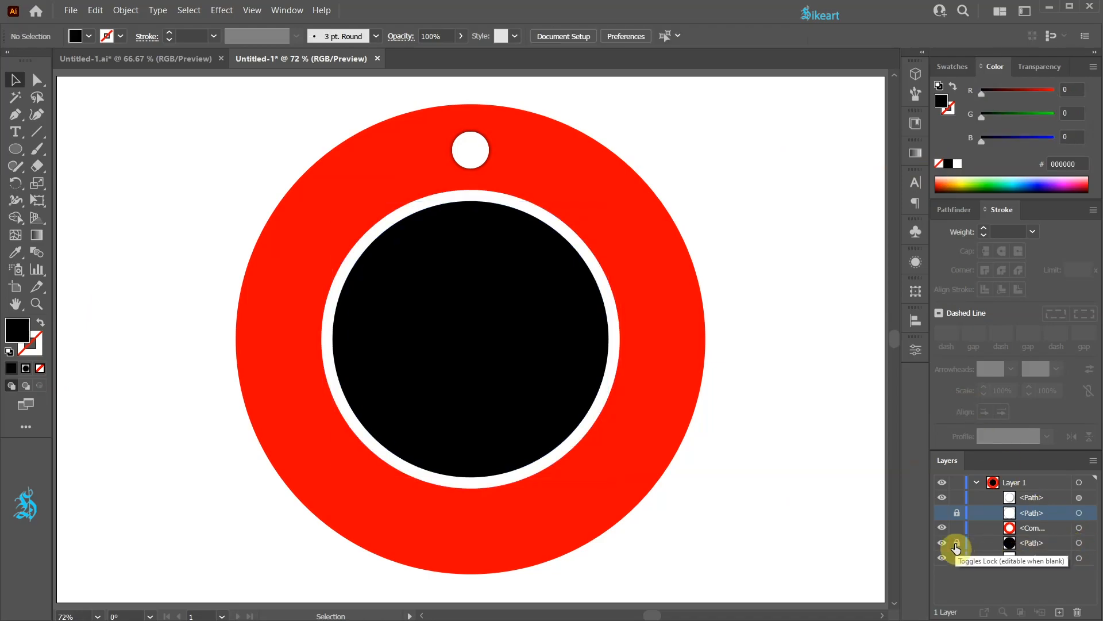
pyautogui.click(957, 559)
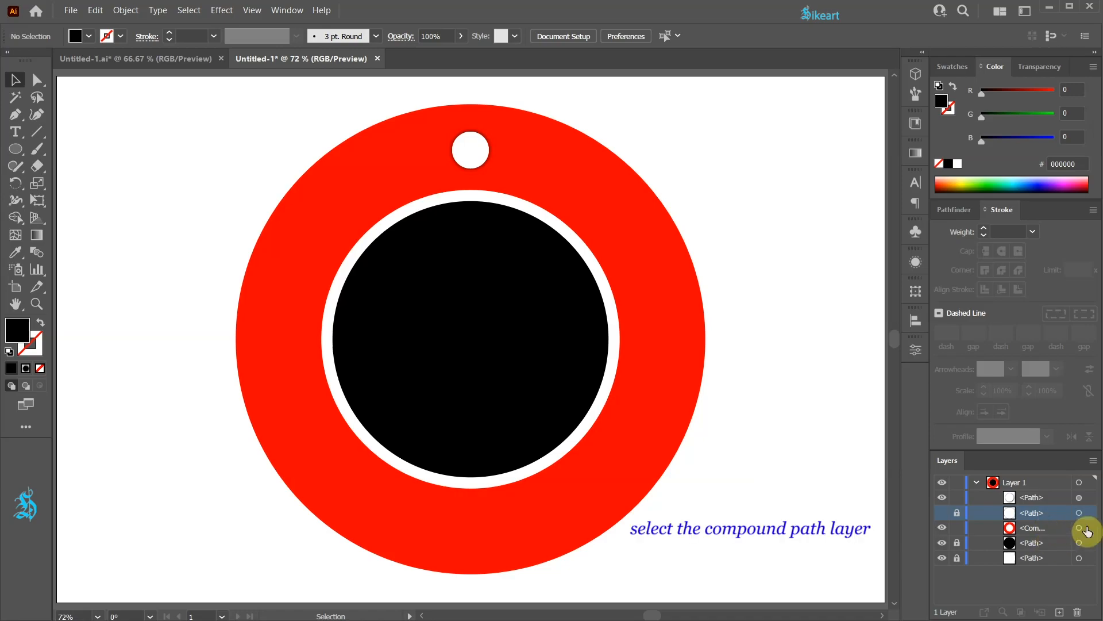
# Step: Select the red ring compound path and switch to the Draw Inside mode
pyautogui.click(1080, 527)
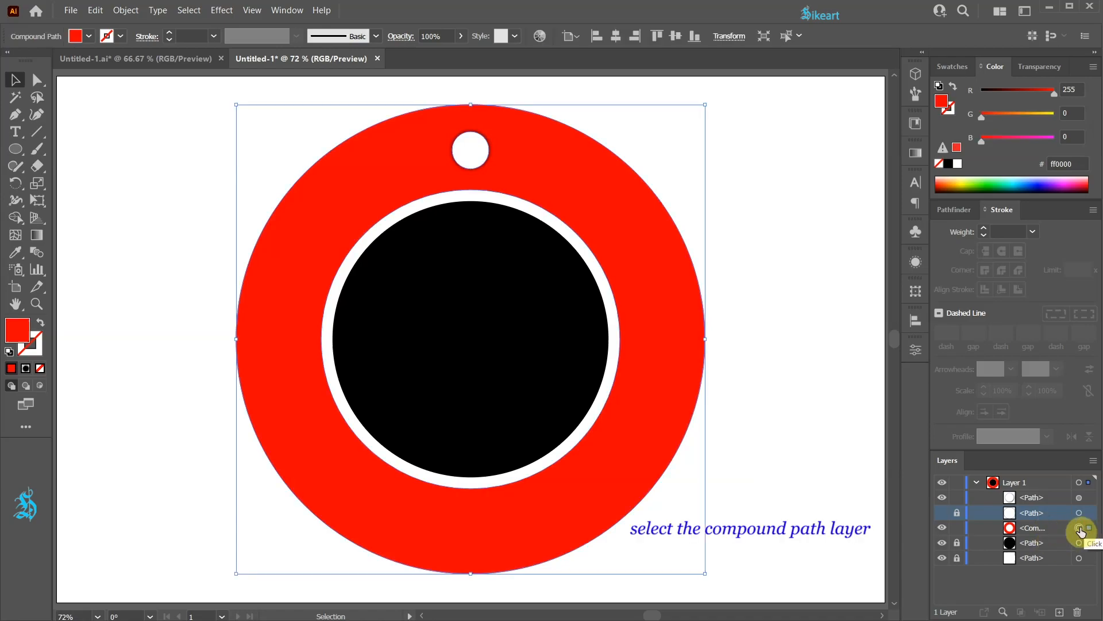
pyautogui.click(41, 385)
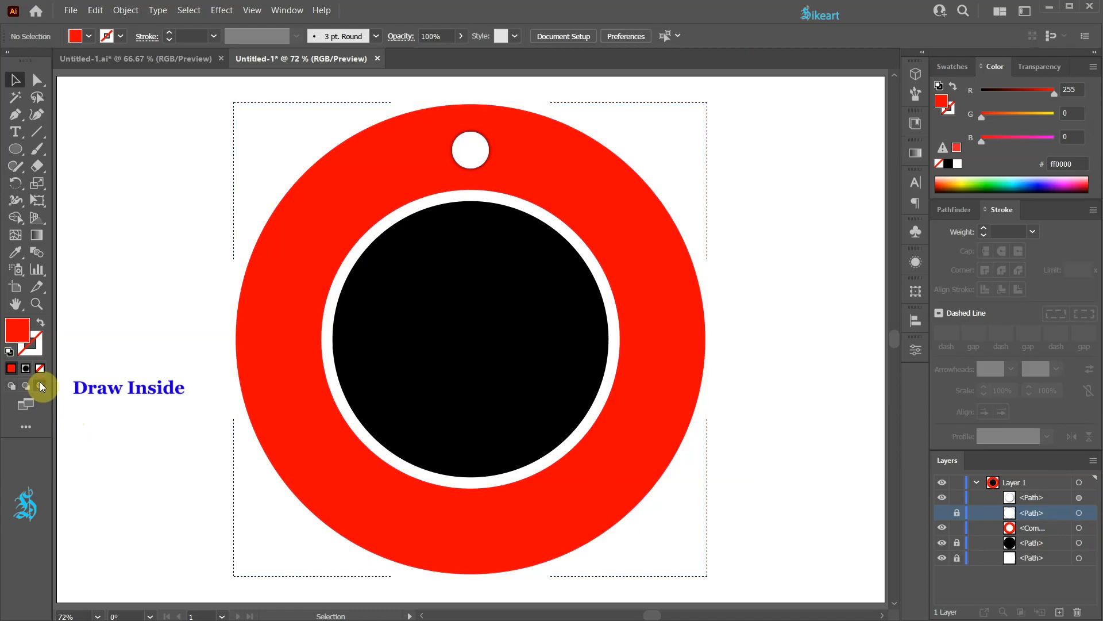
# Step: Open the Symbols panel, pick the snowflake symbol, and collapse the panel
pyautogui.click(954, 210)
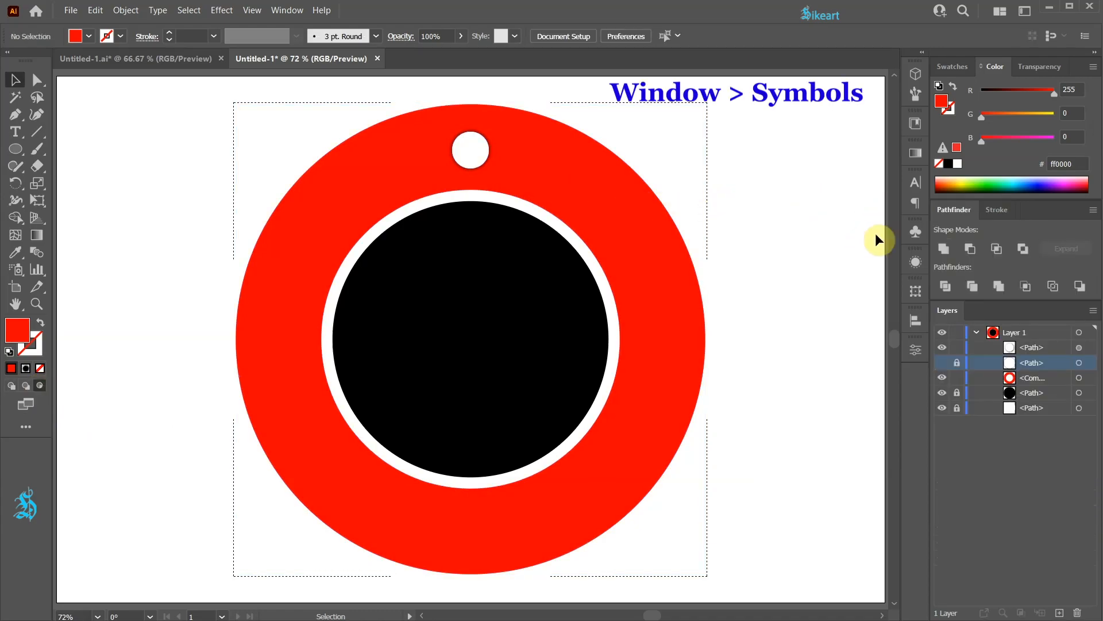
pyautogui.click(915, 231)
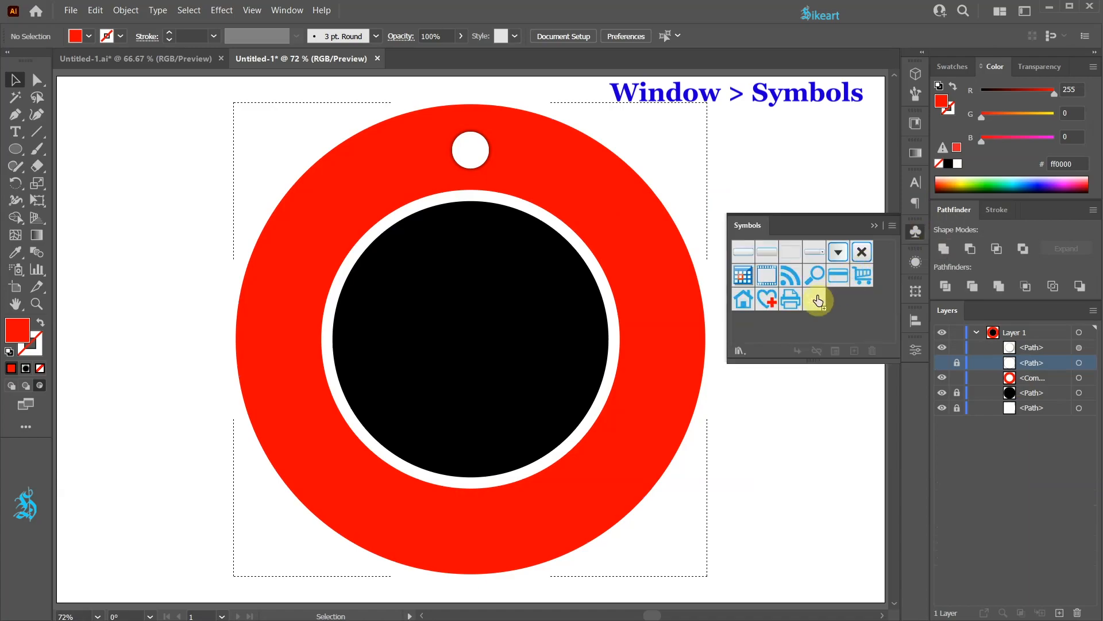
pyautogui.moveTo(818, 300); pyautogui.dragTo(817, 300)
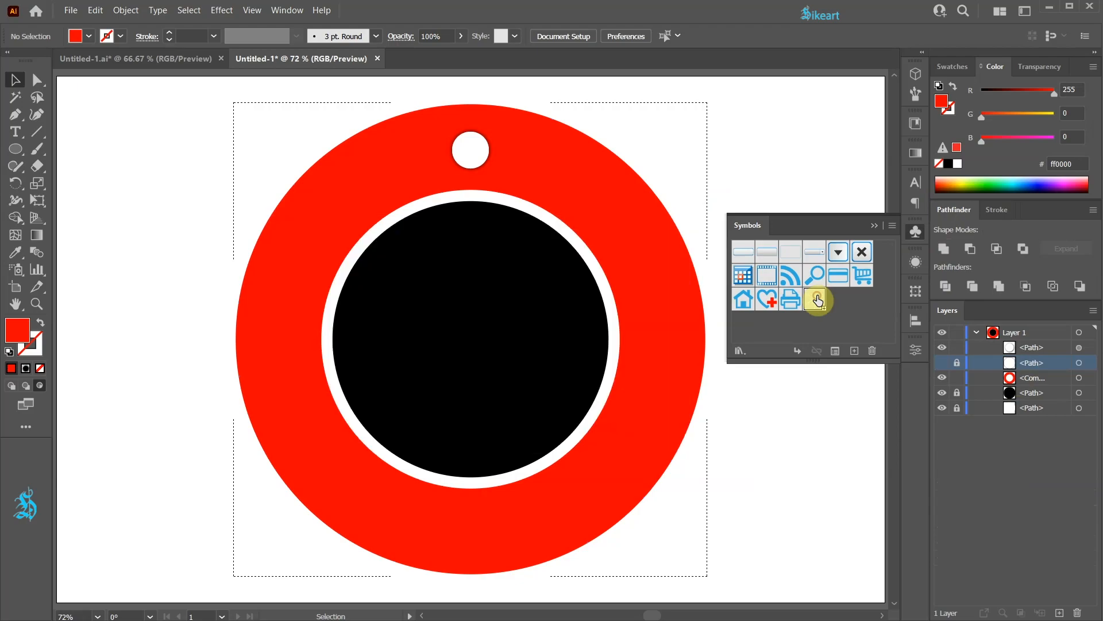
pyautogui.click(874, 226)
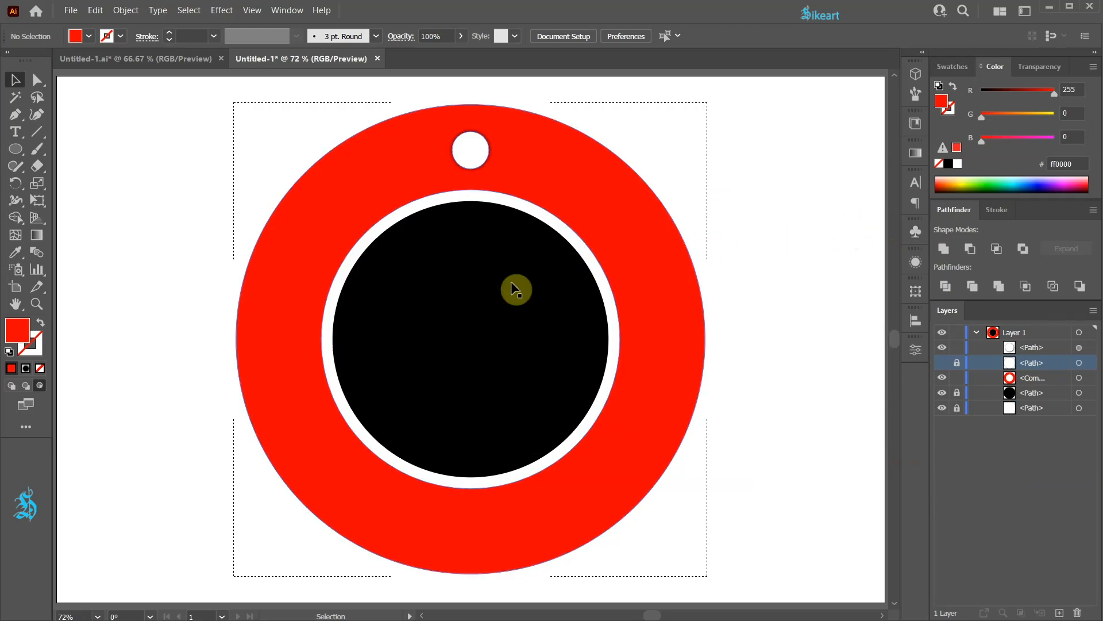
# Step: Tear off the symbol tools as a floating panel and choose the Symbol Sprayer tool
pyautogui.click(16, 277)
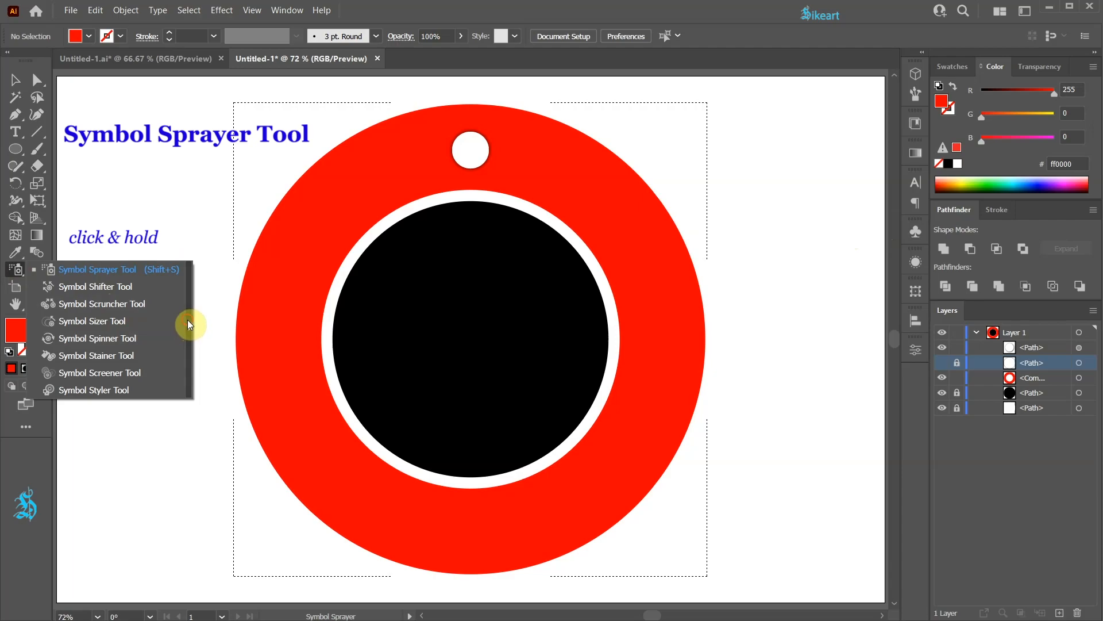
pyautogui.click(188, 319)
pyautogui.moveTo(124, 279); pyautogui.dragTo(170, 99)
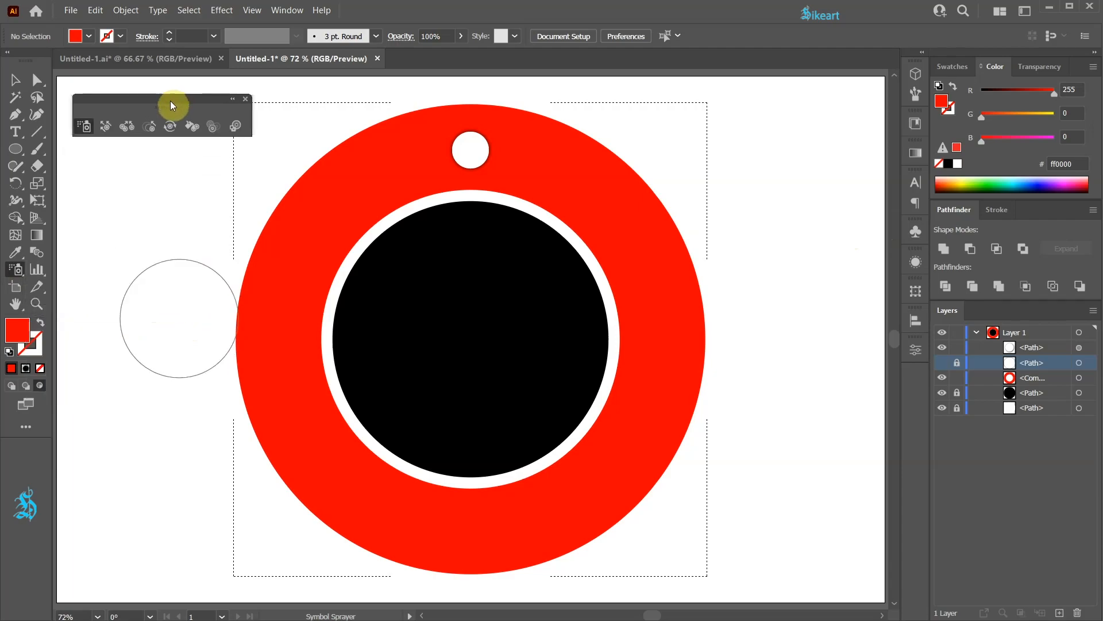
pyautogui.click(84, 127)
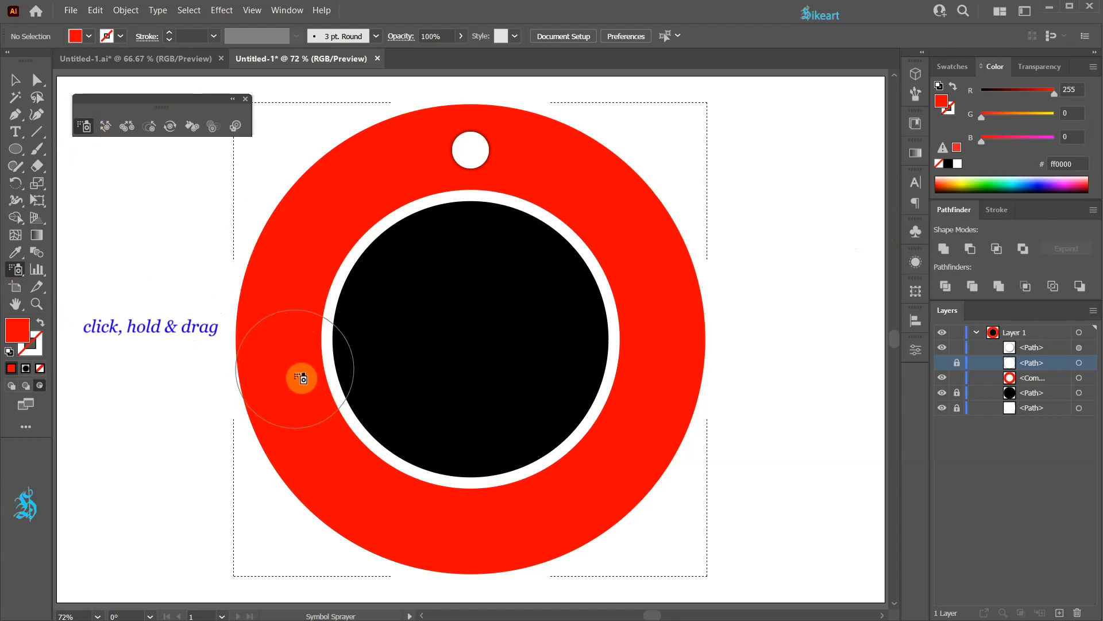
# Step: Spray snowflake symbols along both sides of the red ring's upper half
pyautogui.moveTo(291, 360)
pyautogui.mouseDown()
pyautogui.moveTo(290, 308)
pyautogui.moveTo(355, 220)
pyautogui.moveTo(420, 162)
pyautogui.mouseUp()
pyautogui.moveTo(661, 347)
pyautogui.mouseDown()
pyautogui.moveTo(599, 232)
pyautogui.moveTo(539, 167)
pyautogui.mouseUp()
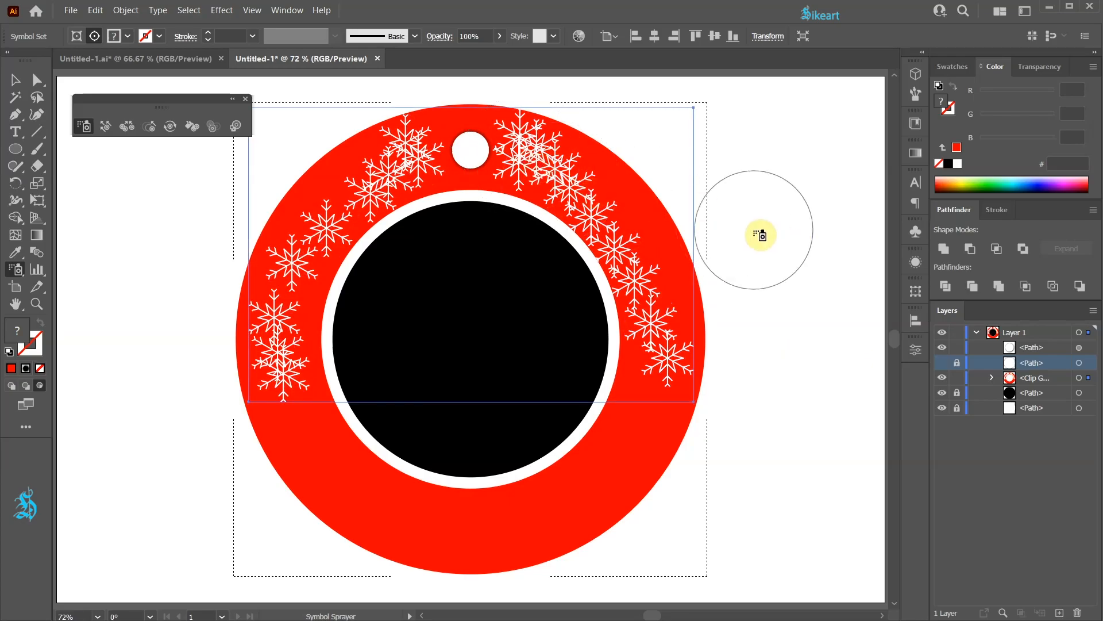
# Step: Shift the sprayed snowflakes around the ring with the Symbol Shifter tool
pyautogui.click(106, 132)
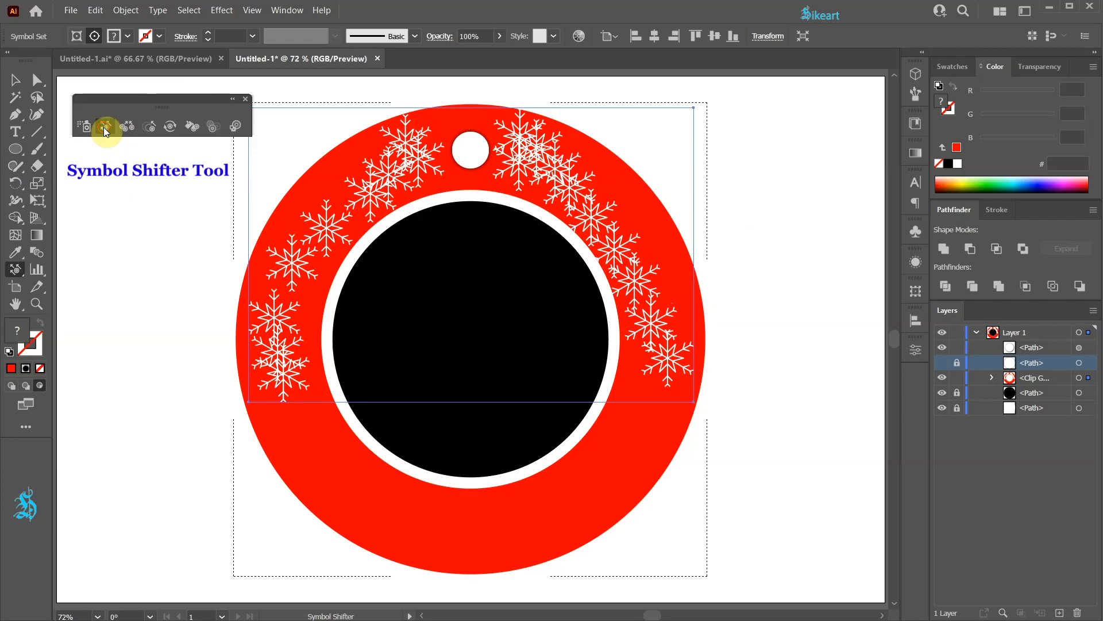
pyautogui.moveTo(264, 320)
pyautogui.mouseDown()
pyautogui.moveTo(287, 352)
pyautogui.moveTo(314, 323)
pyautogui.moveTo(271, 345)
pyautogui.moveTo(273, 327)
pyautogui.moveTo(370, 199)
pyautogui.moveTo(331, 174)
pyautogui.moveTo(557, 182)
pyautogui.moveTo(670, 368)
pyautogui.moveTo(534, 182)
pyautogui.mouseUp()
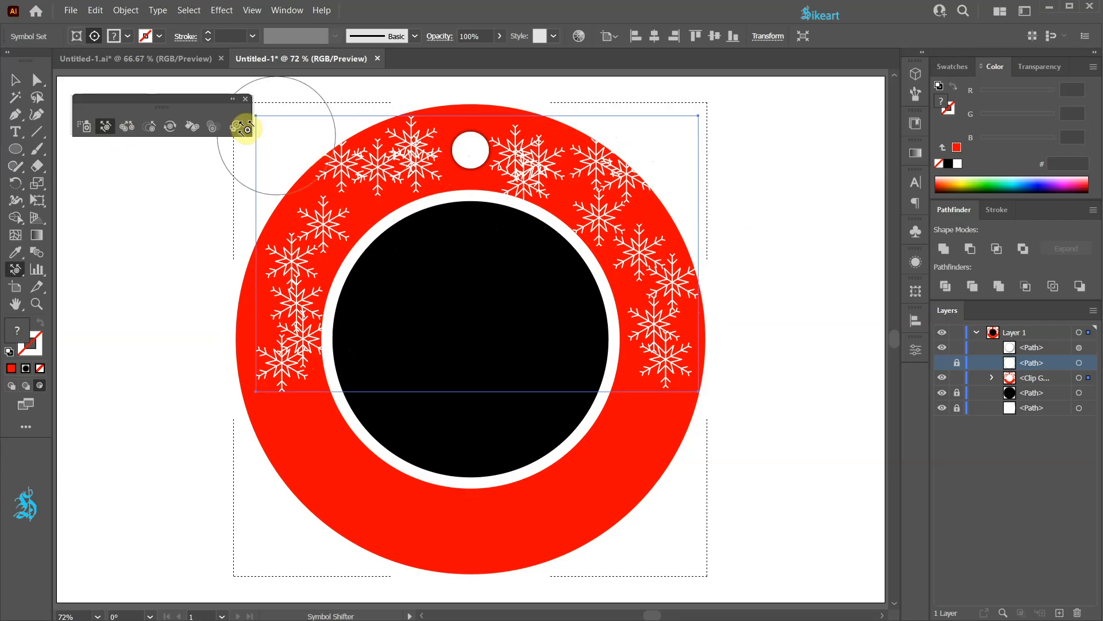
# Step: Resize individual snowflakes with the Symbol Sizer tool, enlarging some and shrinking others around the ring
pyautogui.click(153, 128)
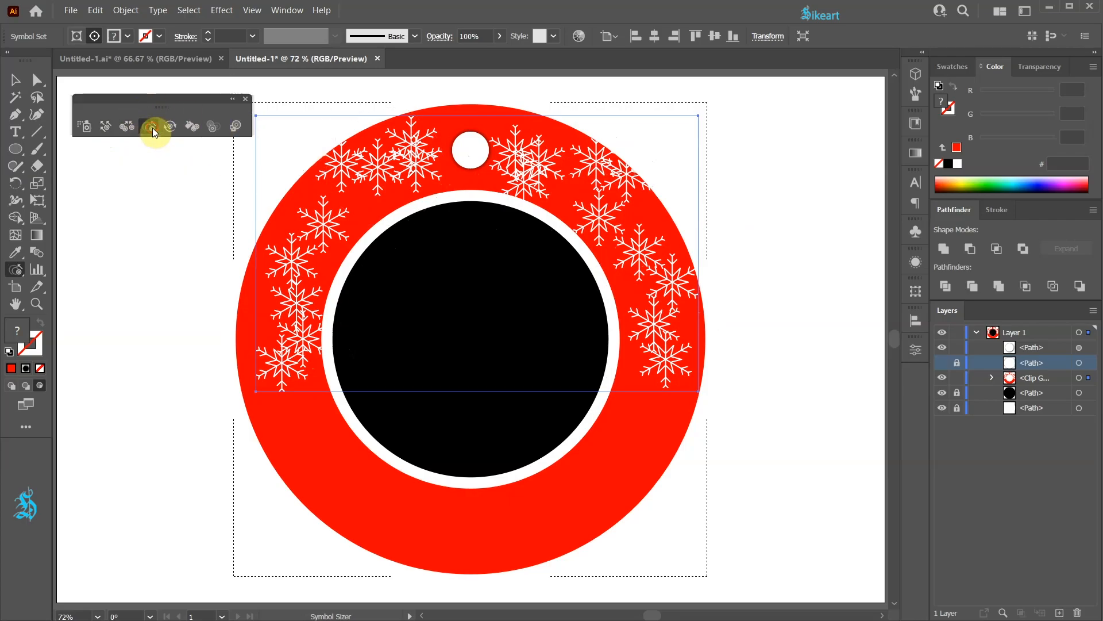
pyautogui.keyDown('alt'); pyautogui.click(517, 181); pyautogui.keyUp('alt')
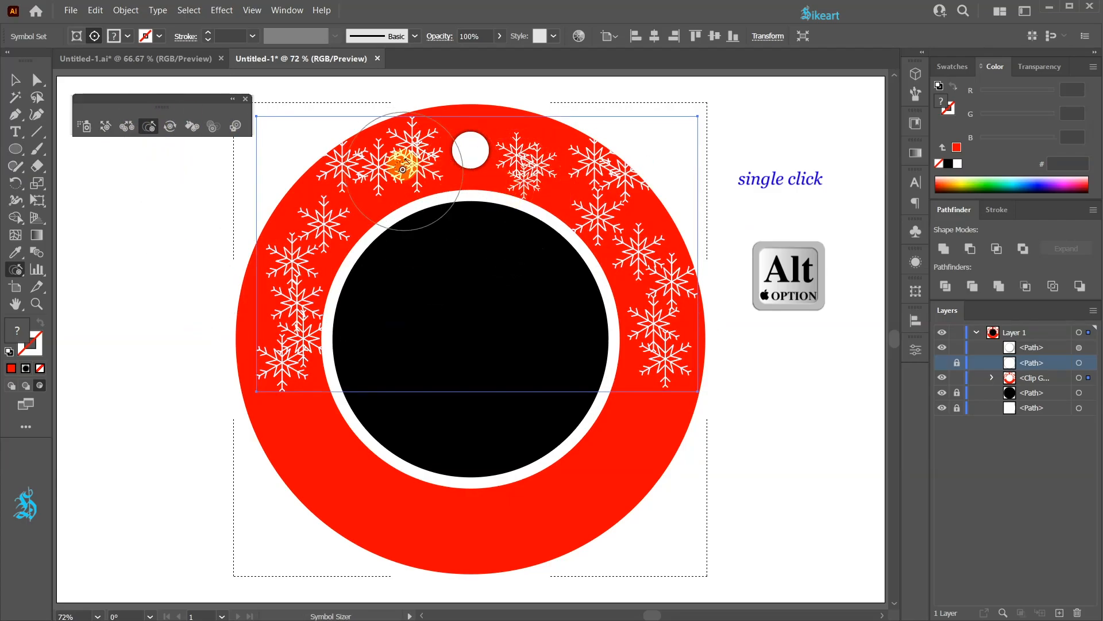
pyautogui.keyDown('alt'); pyautogui.click(410, 136); pyautogui.keyUp('alt')
pyautogui.keyDown('alt'); pyautogui.click(683, 279); pyautogui.keyUp('alt')
pyautogui.keyDown('alt'); pyautogui.click(288, 272); pyautogui.keyUp('alt')
pyautogui.keyDown('alt'); pyautogui.click(286, 271); pyautogui.keyUp('alt')
pyautogui.keyDown('alt'); pyautogui.click(280, 414); pyautogui.keyUp('alt')
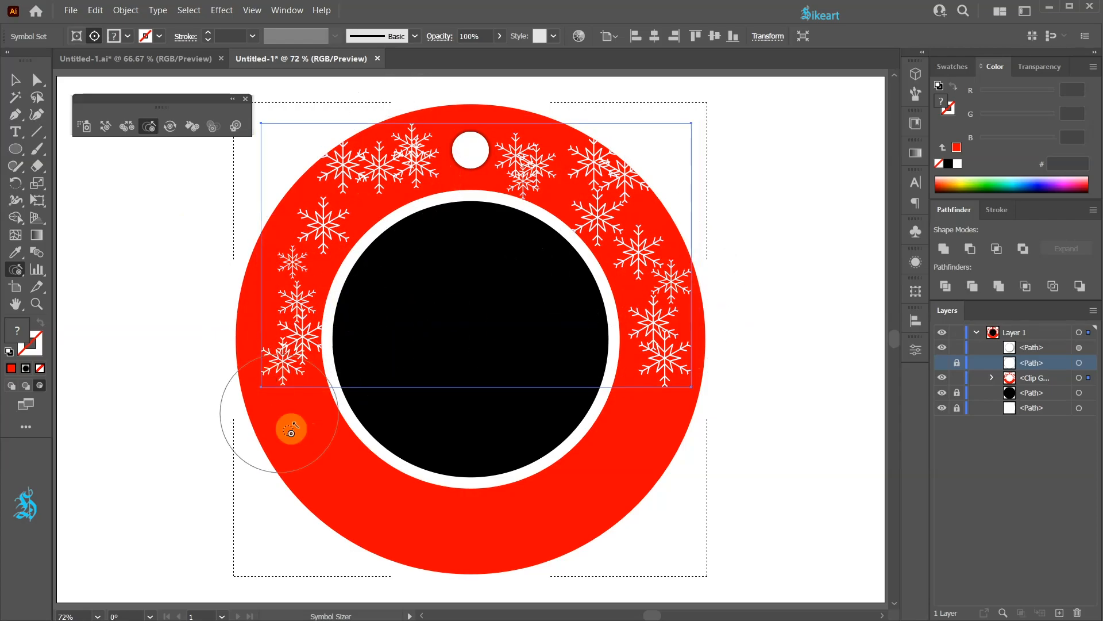
pyautogui.keyDown('alt'); pyautogui.click(588, 148); pyautogui.keyUp('alt')
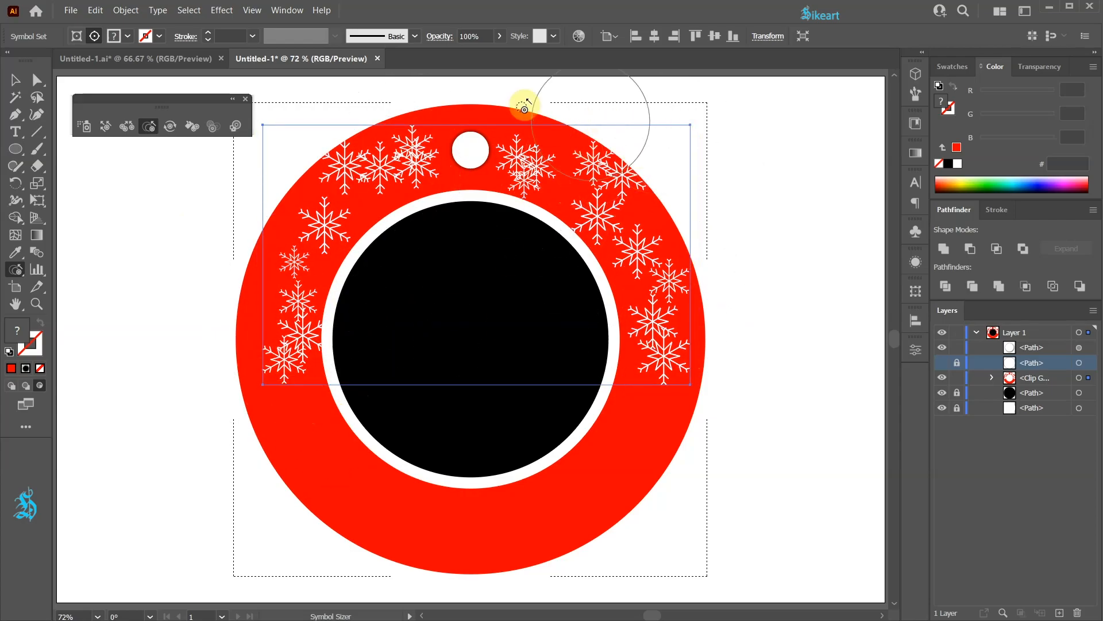
# Step: Switch back to Draw Normal mode and expand the snowflake symbol set into objects
pyautogui.click(246, 98)
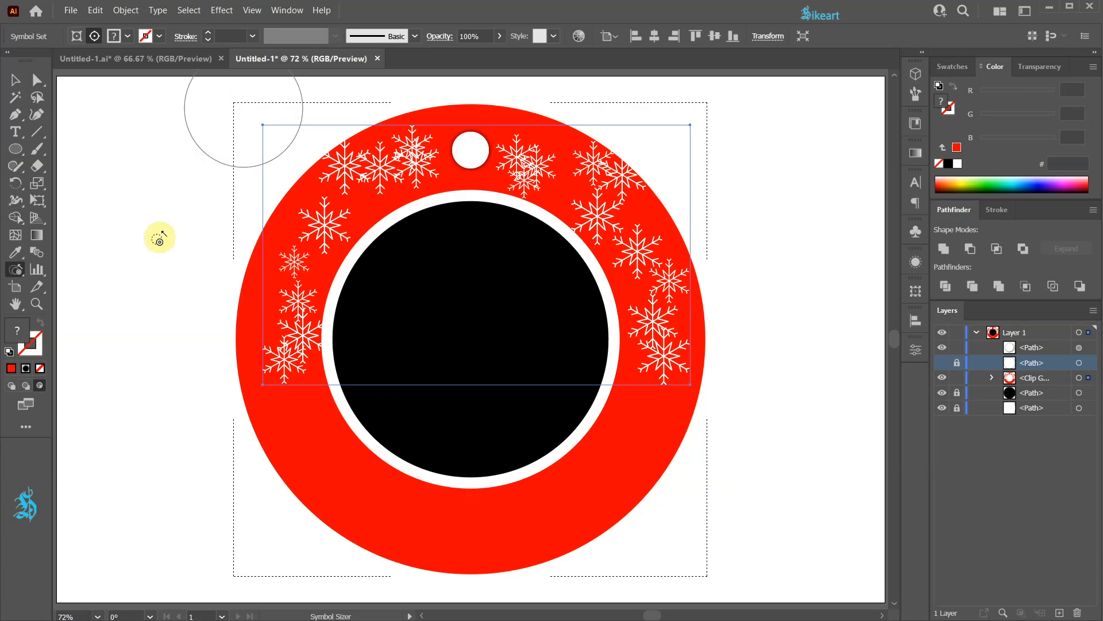
pyautogui.click(10, 386)
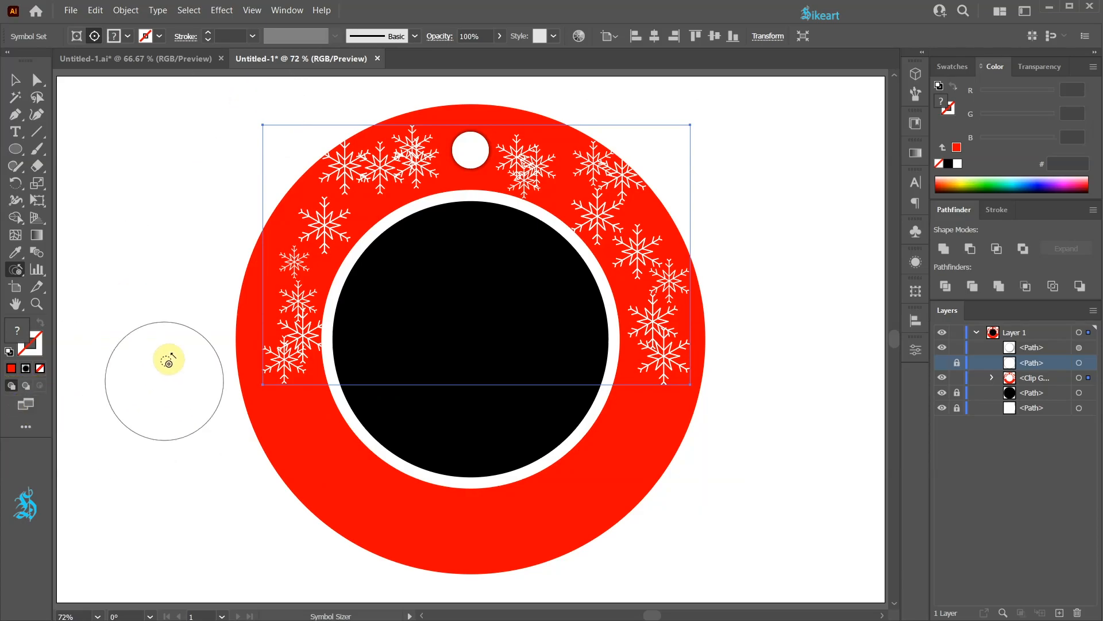
pyautogui.click(126, 10)
pyautogui.click(155, 148)
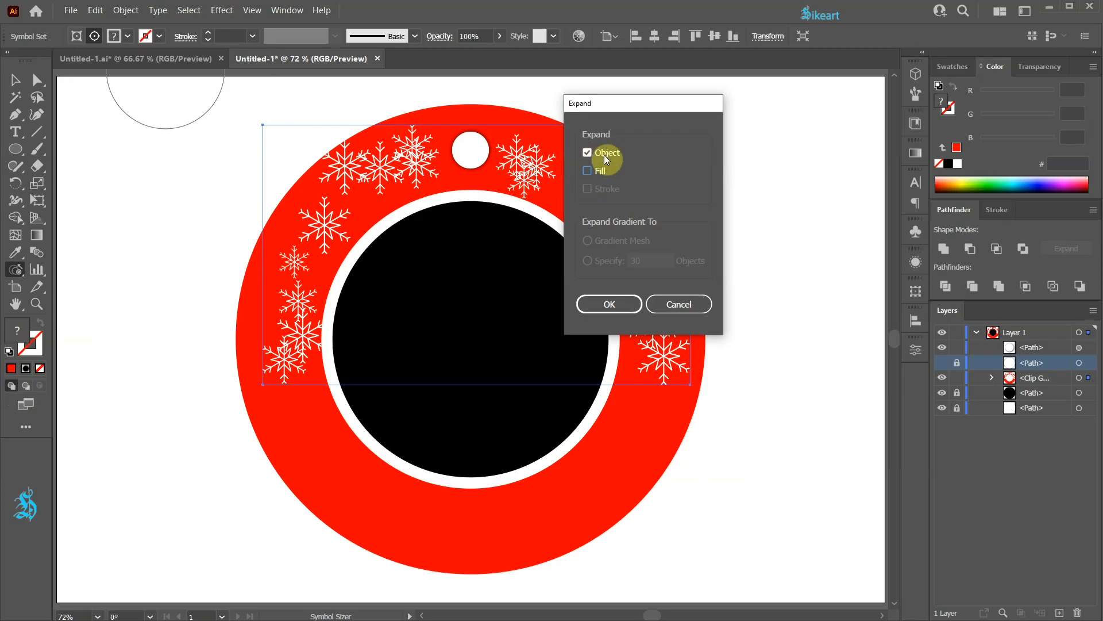
pyautogui.click(612, 304)
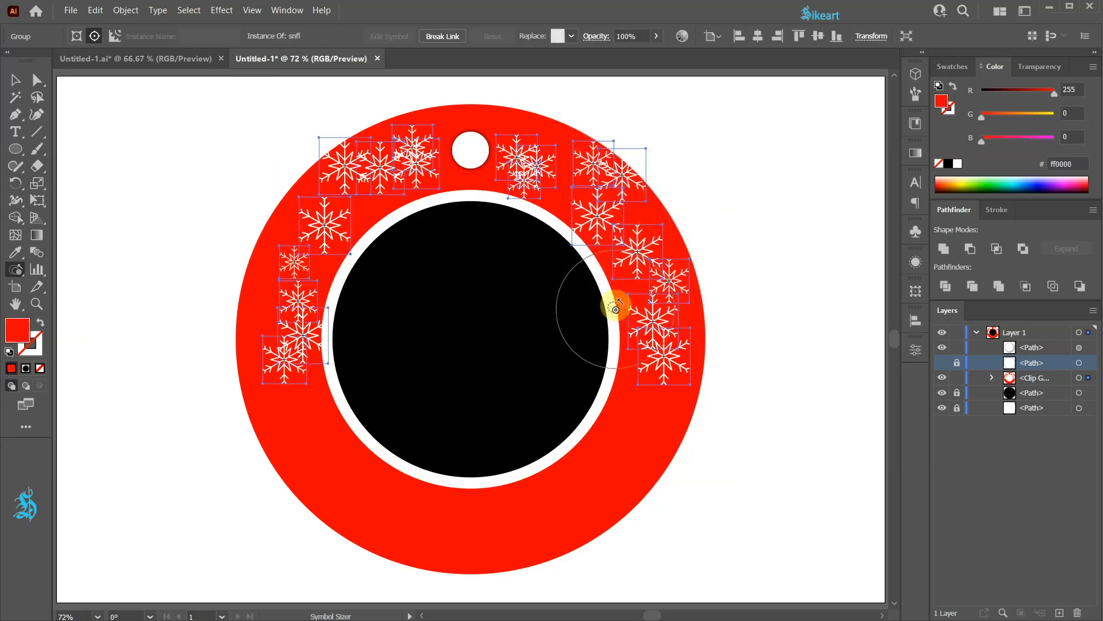
# Step: Ungroup the expanded snowflakes and switch to the Selection tool
pyautogui.click(125, 10)
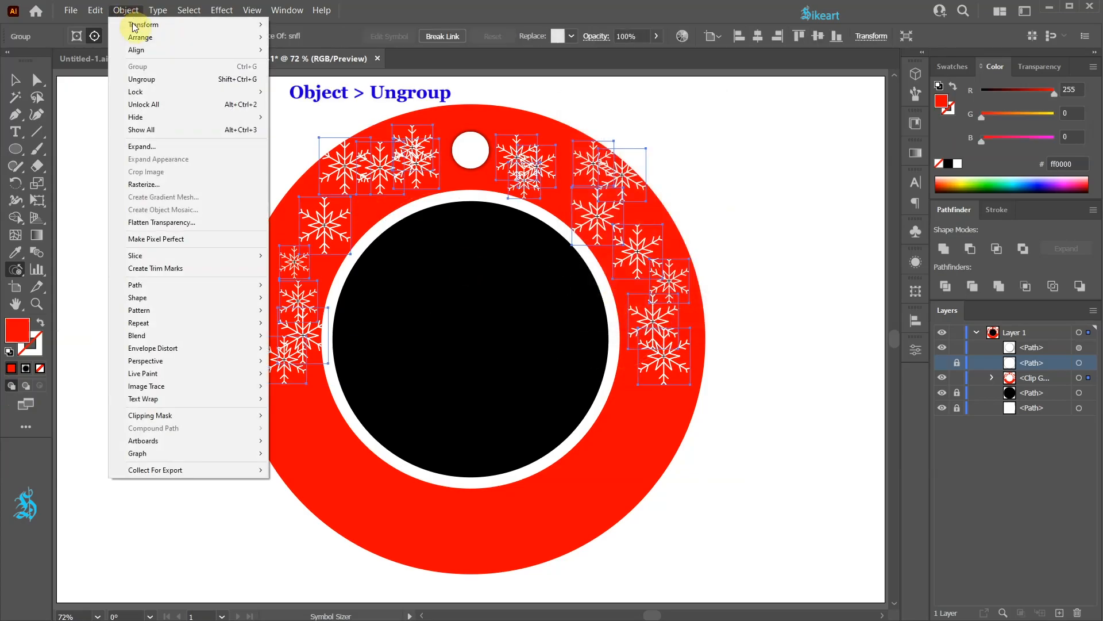
pyautogui.click(150, 79)
pyautogui.press('v')
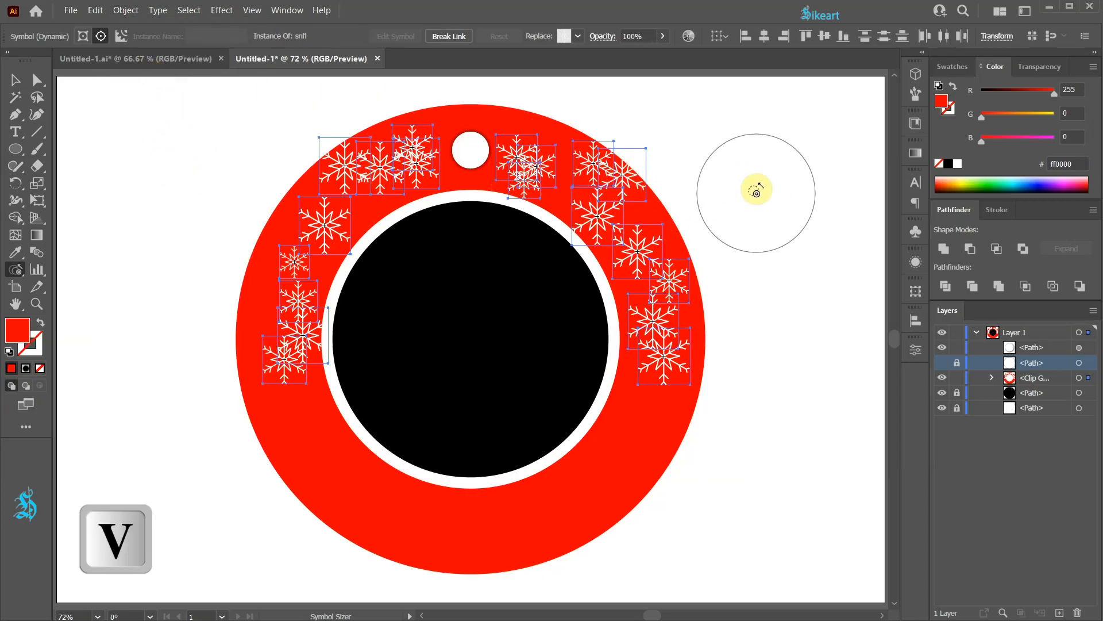
# Step: Enter the ring's clip group and drag individual snowflakes into a more even arrangement around the ring, then exit isolation
pyautogui.click(993, 378)
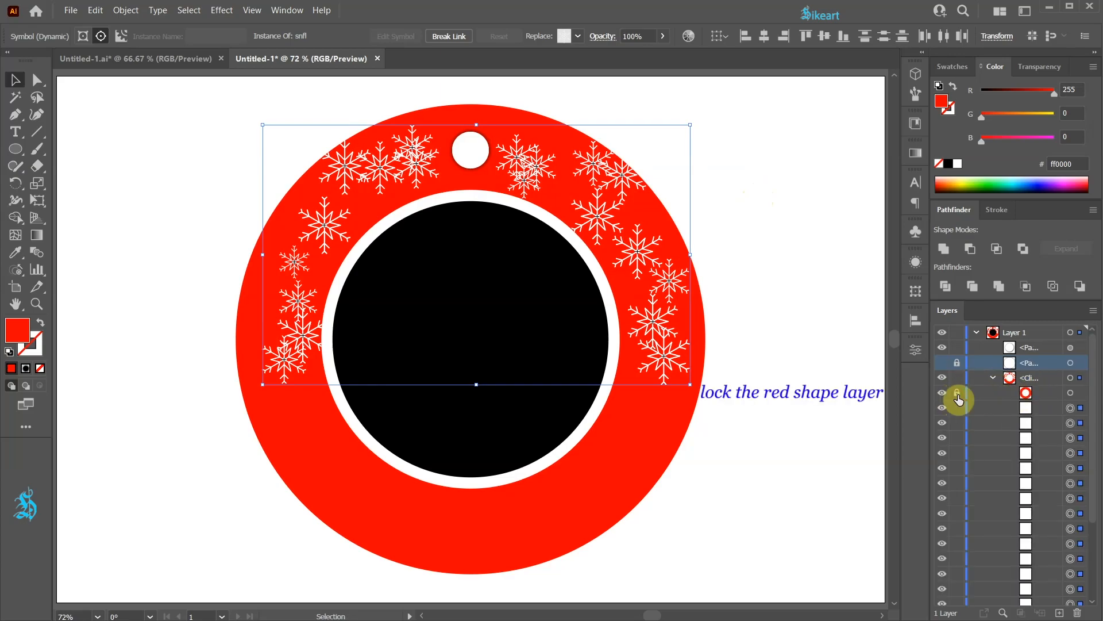
pyautogui.click(598, 217)
pyautogui.doubleClick(597, 217)
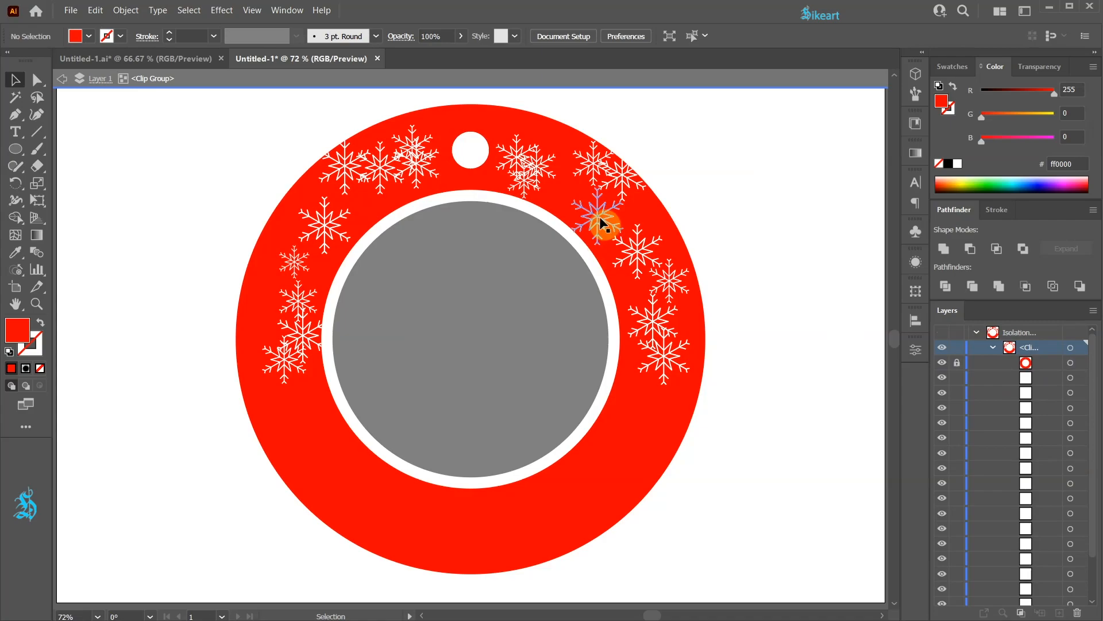
pyautogui.moveTo(601, 221); pyautogui.dragTo(464, 99)
pyautogui.moveTo(519, 149); pyautogui.dragTo(534, 128)
pyautogui.moveTo(412, 145)
pyautogui.mouseDown()
pyautogui.moveTo(426, 119)
pyautogui.moveTo(440, 135)
pyautogui.mouseUp()
pyautogui.moveTo(379, 169); pyautogui.dragTo(390, 208)
pyautogui.moveTo(414, 231); pyautogui.dragTo(409, 226)
pyautogui.moveTo(288, 258); pyautogui.dragTo(266, 247)
pyautogui.moveTo(298, 300); pyautogui.dragTo(311, 284)
pyautogui.moveTo(301, 335); pyautogui.dragTo(257, 308)
pyautogui.moveTo(281, 357); pyautogui.dragTo(301, 343)
pyautogui.moveTo(646, 317); pyautogui.dragTo(624, 306)
pyautogui.moveTo(667, 280); pyautogui.dragTo(687, 283)
pyautogui.moveTo(621, 175); pyautogui.dragTo(641, 192)
pyautogui.click(635, 313)
pyautogui.moveTo(655, 337); pyautogui.dragTo(644, 324)
pyautogui.moveTo(633, 313); pyautogui.dragTo(645, 312)
pyautogui.moveTo(689, 284); pyautogui.dragTo(690, 267)
pyautogui.moveTo(671, 350); pyautogui.dragTo(695, 328)
pyautogui.moveTo(259, 320); pyautogui.dragTo(262, 320)
pyautogui.moveTo(288, 336); pyautogui.dragTo(297, 347)
pyautogui.moveTo(646, 313); pyautogui.dragTo(690, 359)
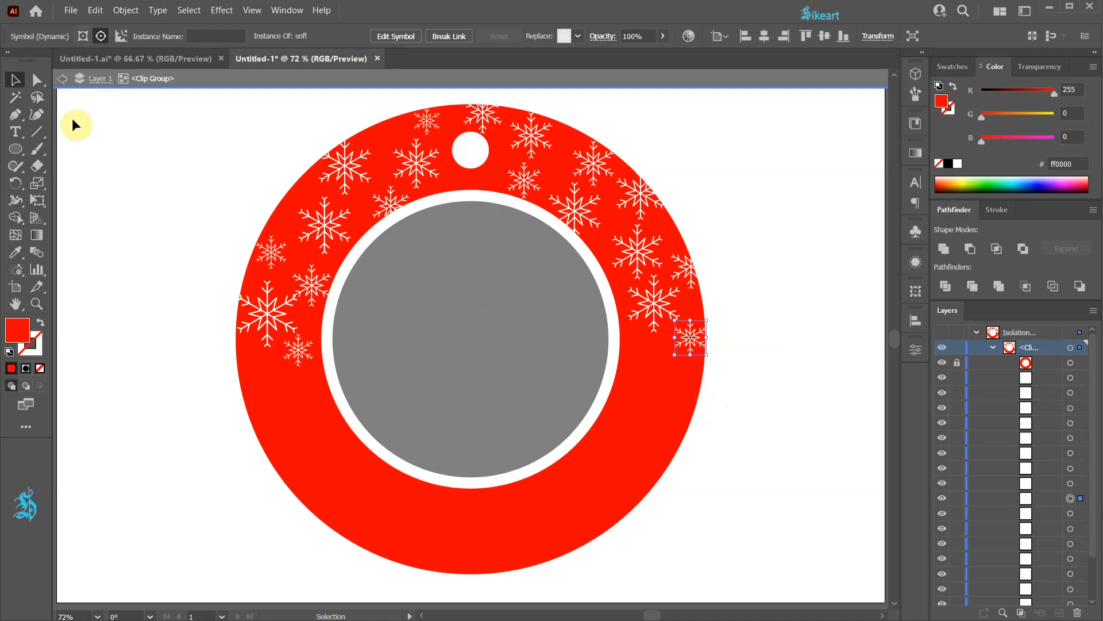
pyautogui.press('Escape')
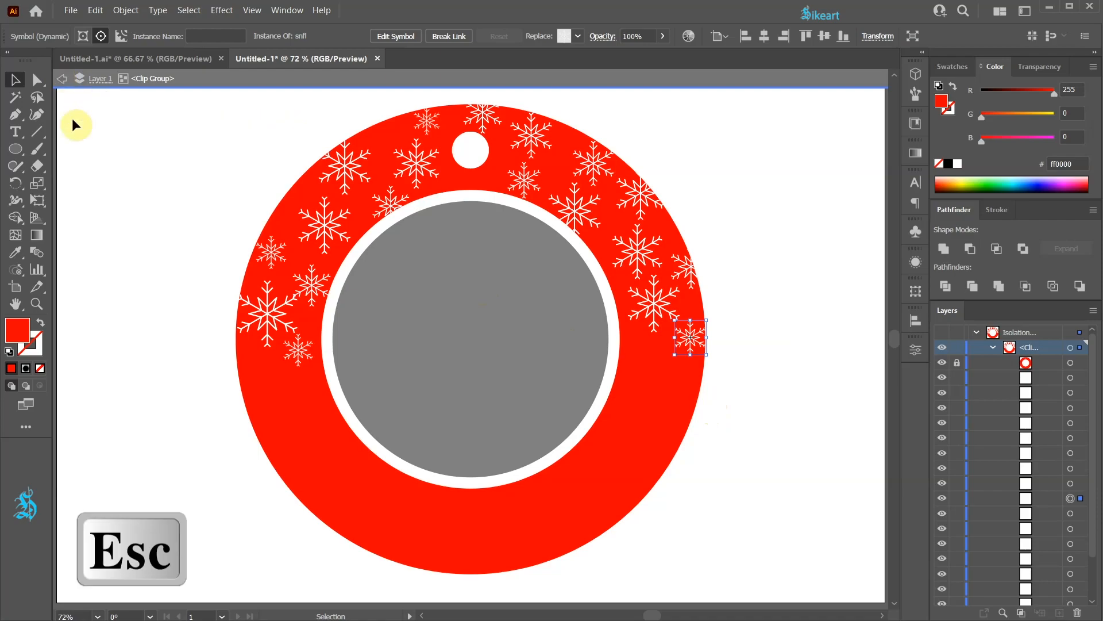
pyautogui.press('Escape')
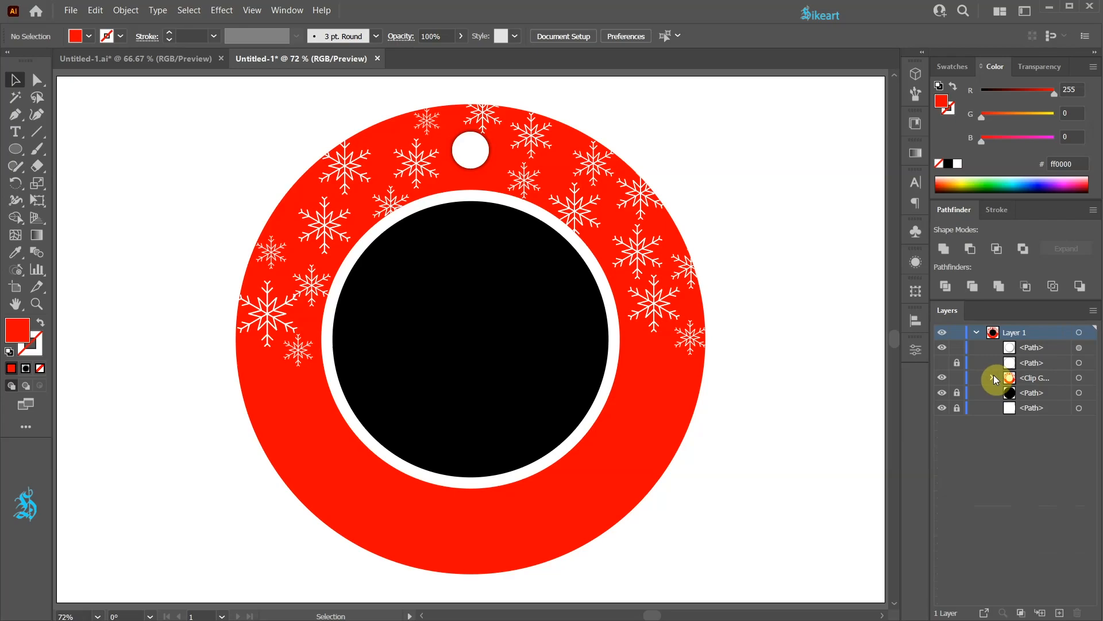
# Step: Unlock and select the black centre circle, set its fill to none, and switch to Draw Inside mode
pyautogui.click(958, 395)
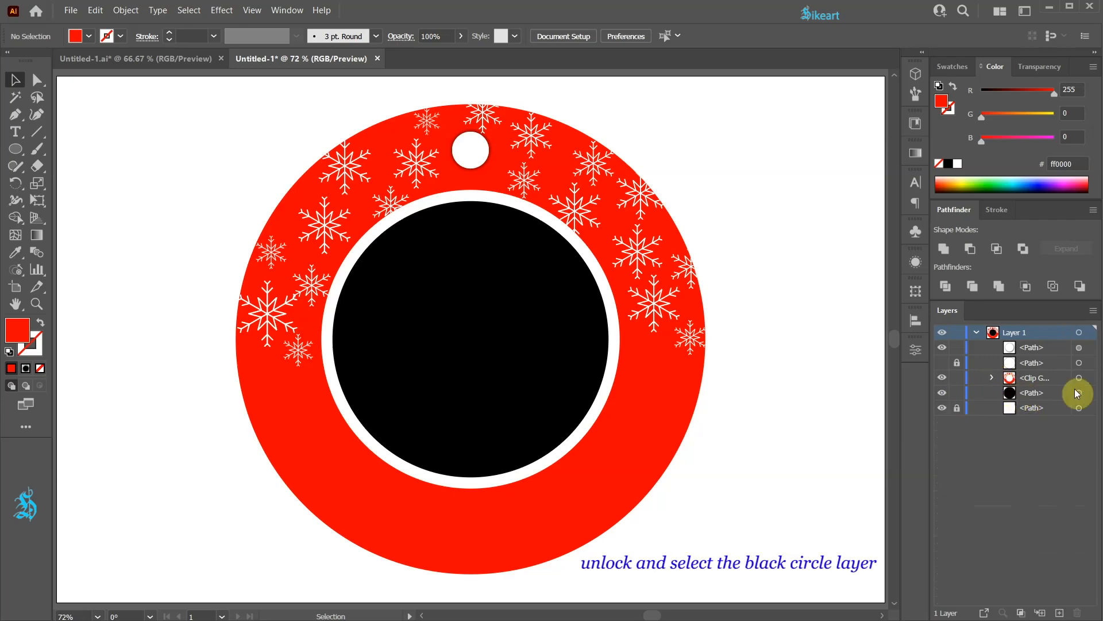
pyautogui.click(1079, 393)
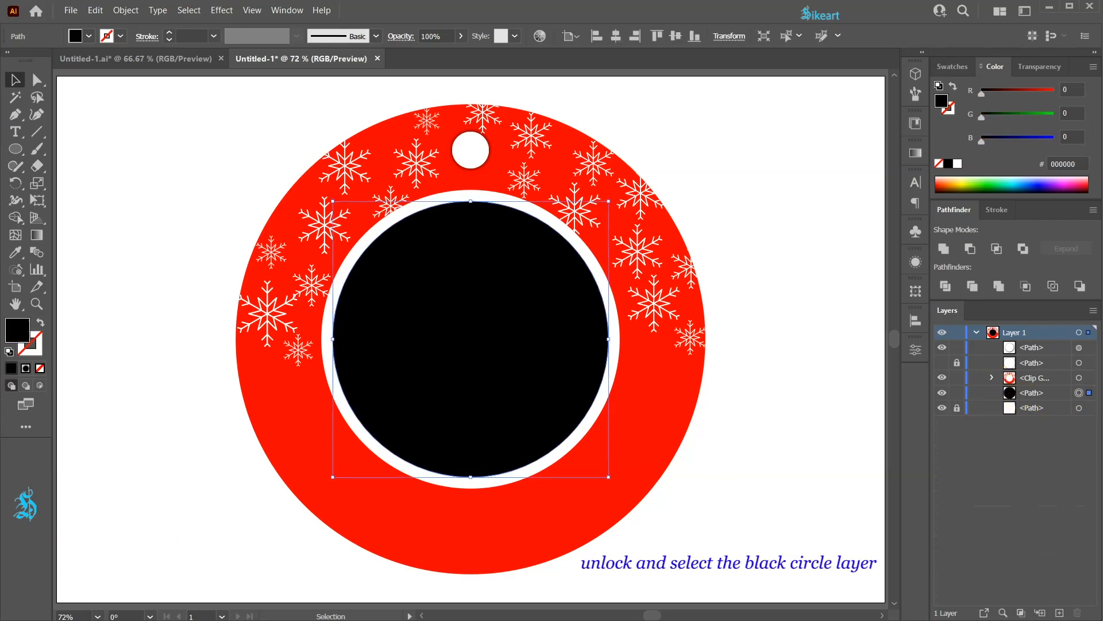
pyautogui.click(39, 369)
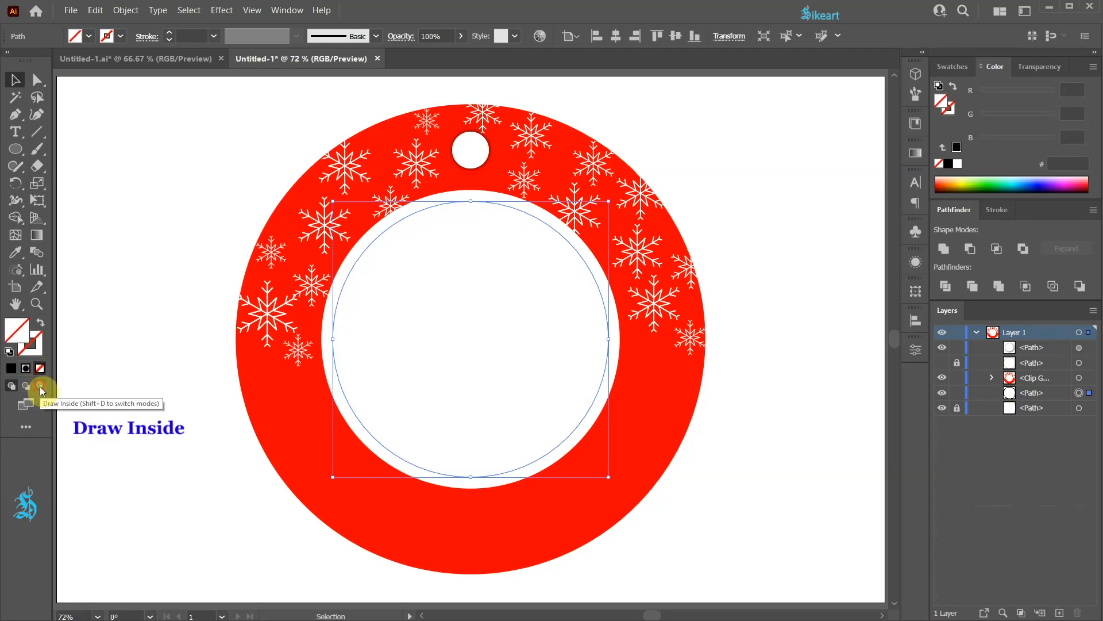
pyautogui.click(40, 389)
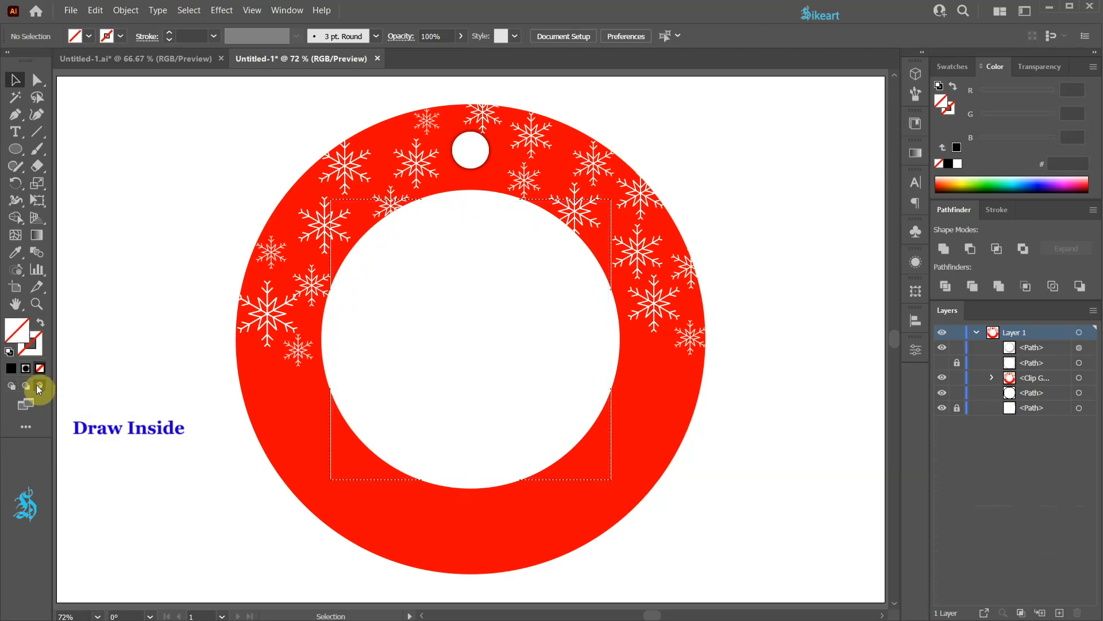
# Step: Place the P.O. photo inside the centre circle, dragging it out to cover the whole circle
pyautogui.click(71, 10)
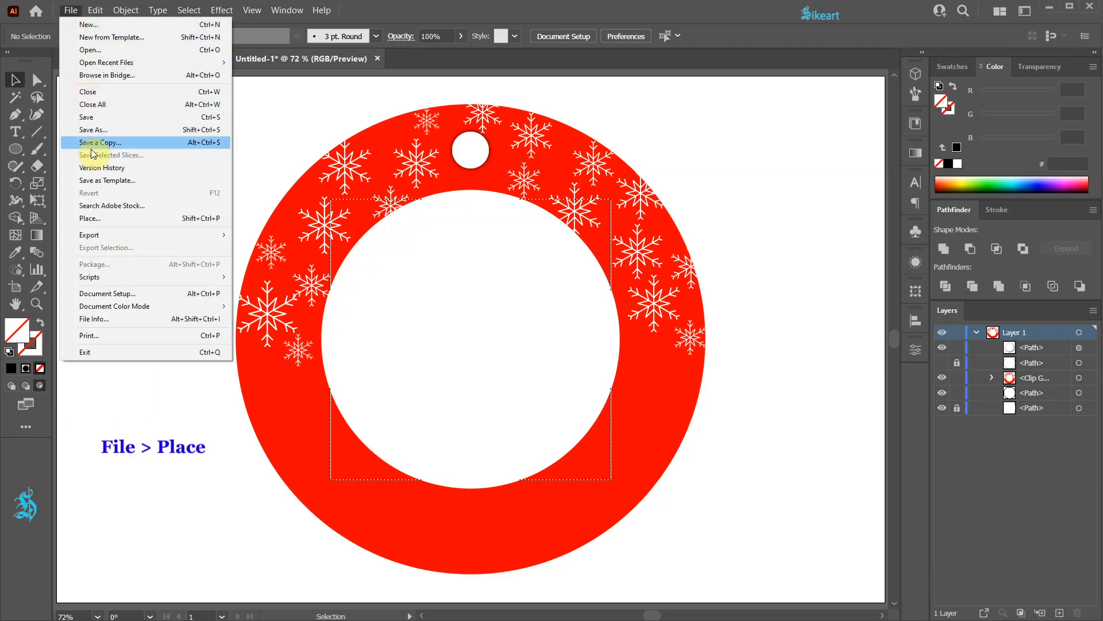
pyautogui.click(90, 217)
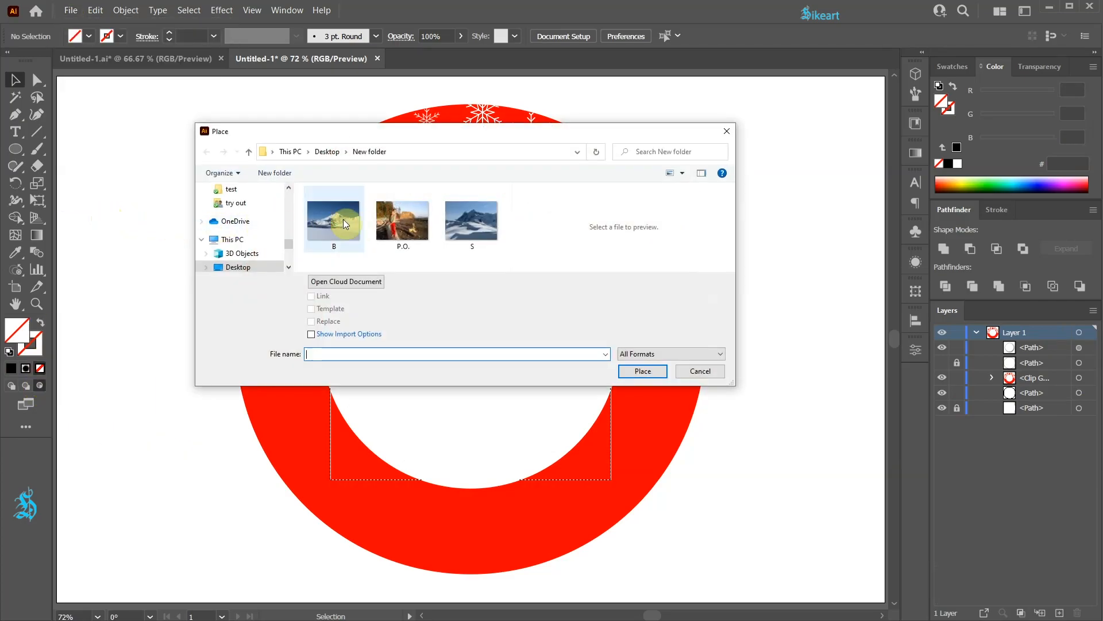
pyautogui.click(396, 220)
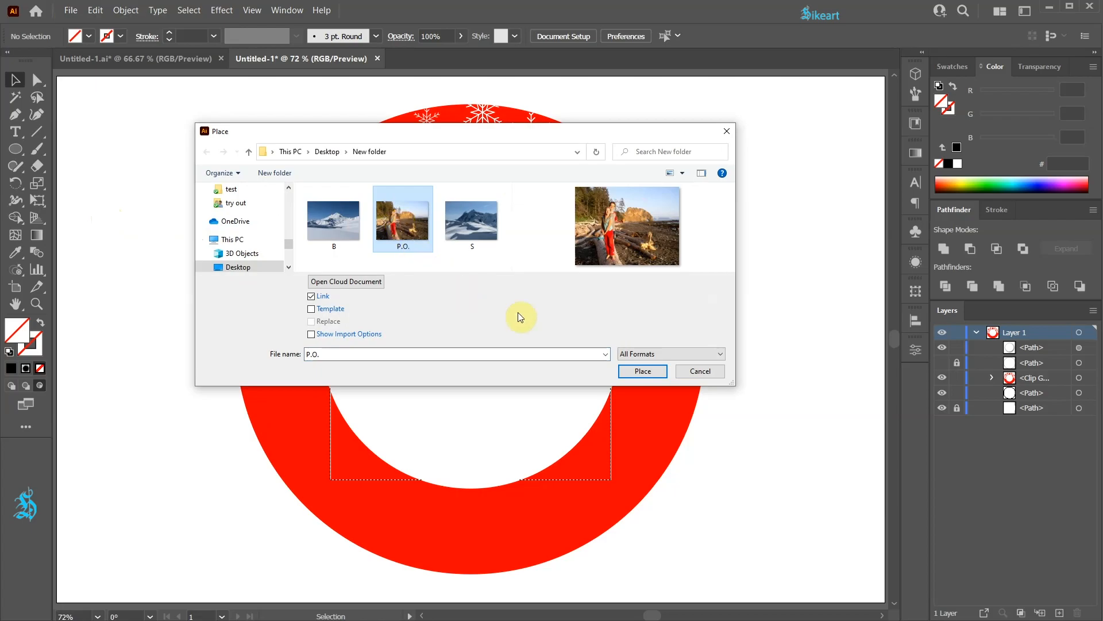
pyautogui.click(651, 371)
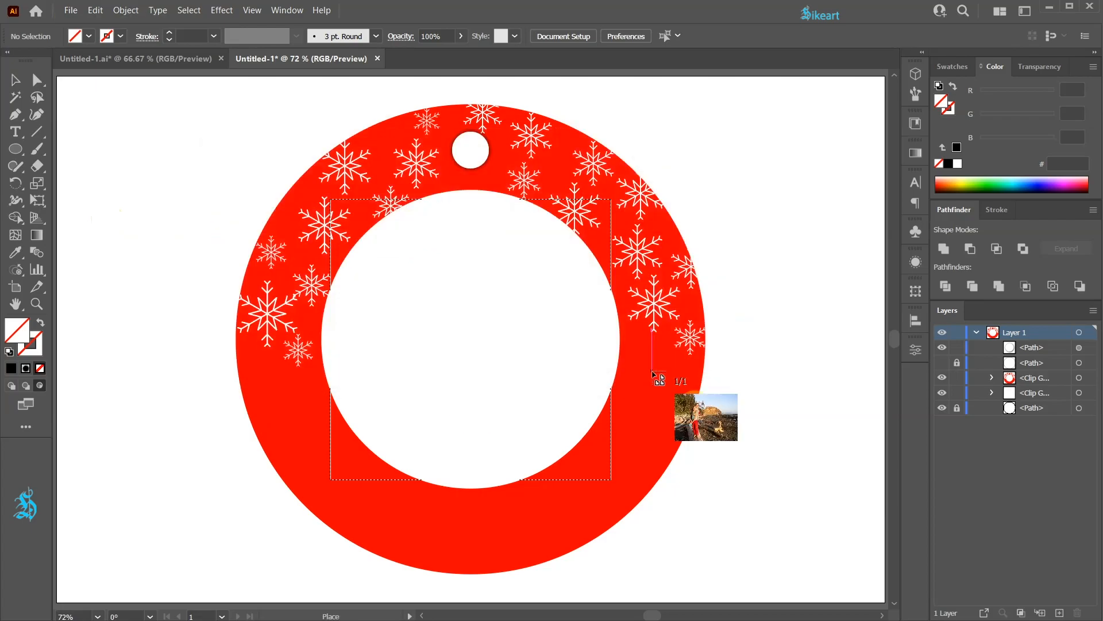
pyautogui.moveTo(302, 197); pyautogui.dragTo(692, 505)
pyautogui.moveTo(534, 378)
pyautogui.mouseDown()
pyautogui.moveTo(516, 378)
pyautogui.moveTo(527, 374)
pyautogui.moveTo(670, 485)
pyautogui.moveTo(535, 380)
pyautogui.mouseUp()
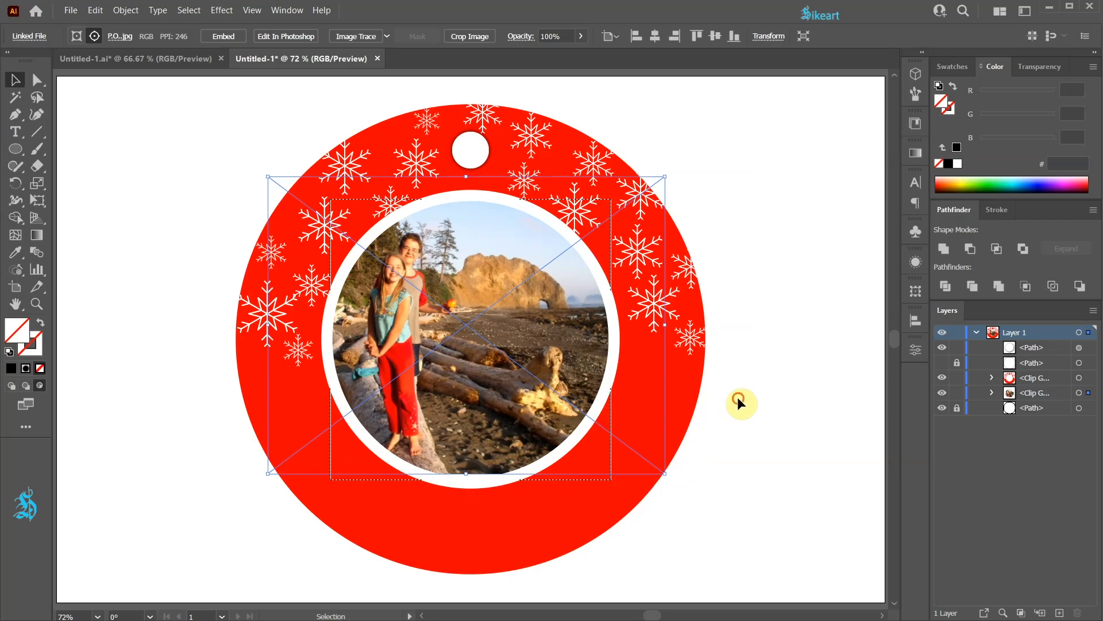
pyautogui.click(737, 397)
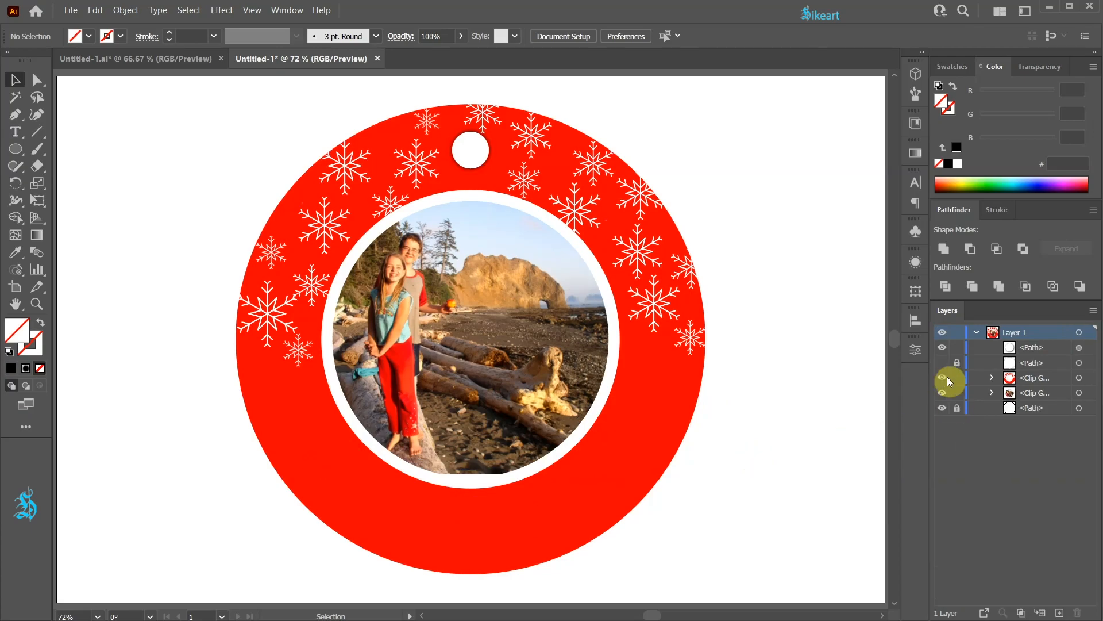
# Step: Show, unlock and select the inner guide circle, then type Merry Christmas! along it with the Type on a Path tool
pyautogui.click(941, 363)
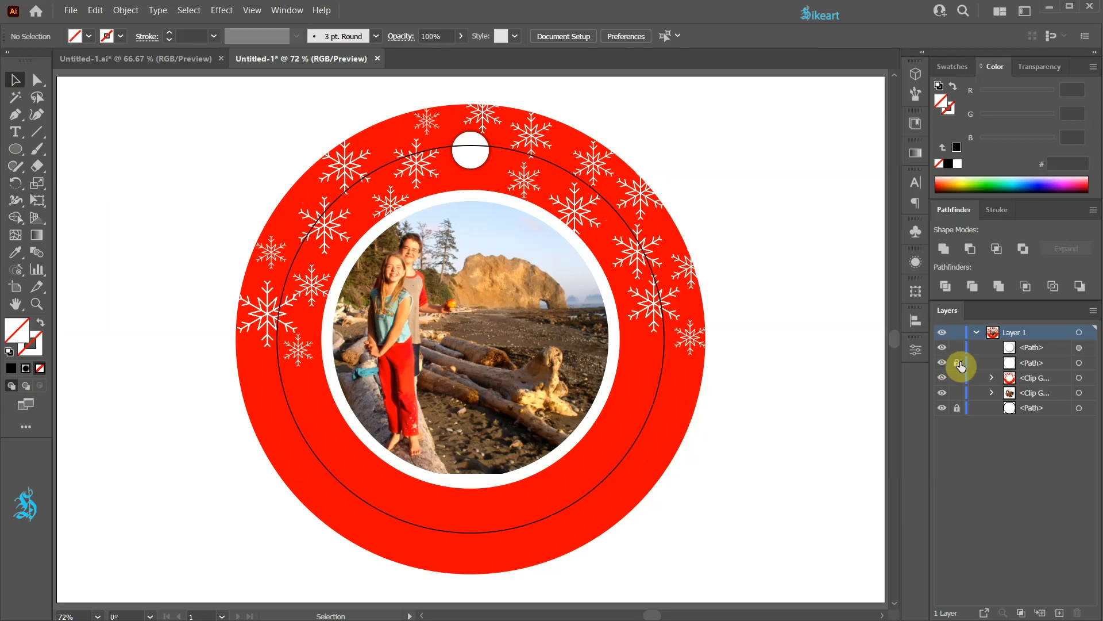
pyautogui.click(955, 363)
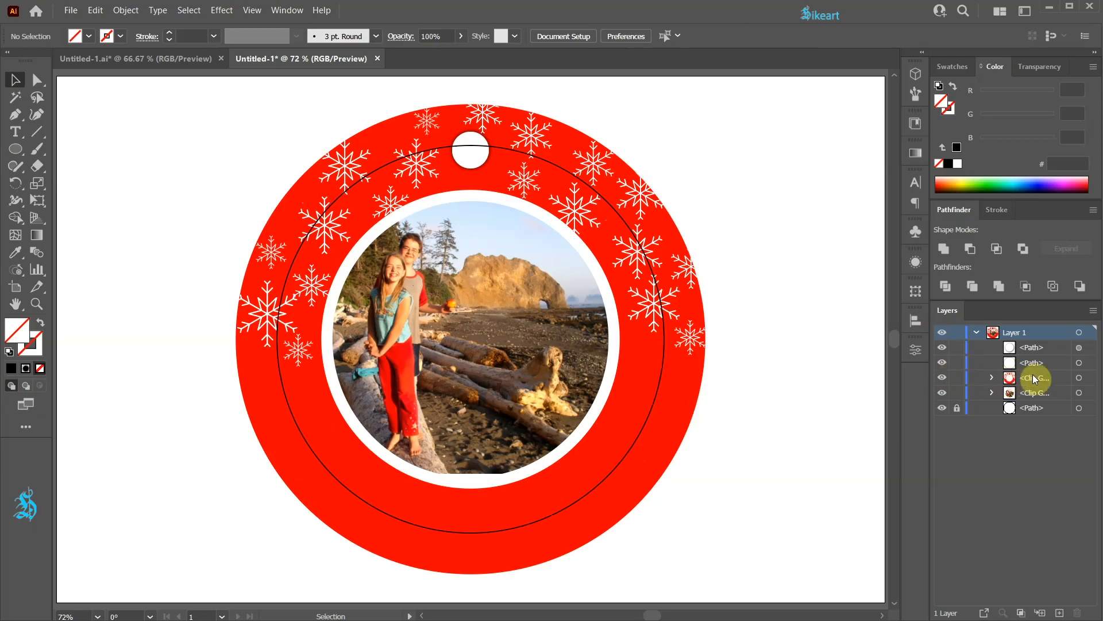
pyautogui.click(1080, 364)
pyautogui.press('a')
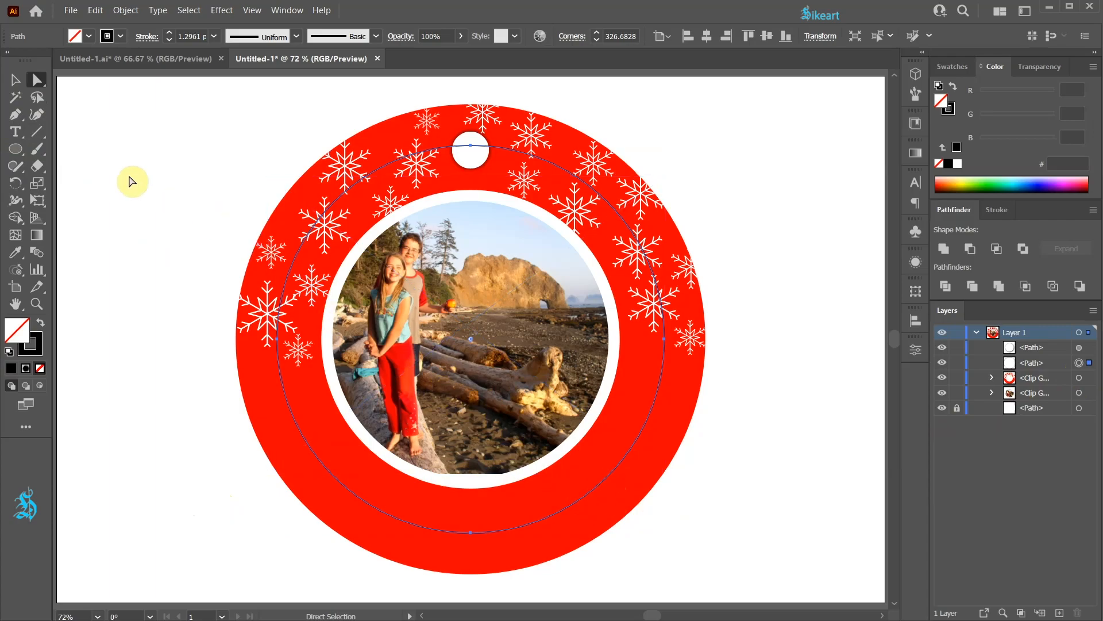
pyautogui.click(14, 131)
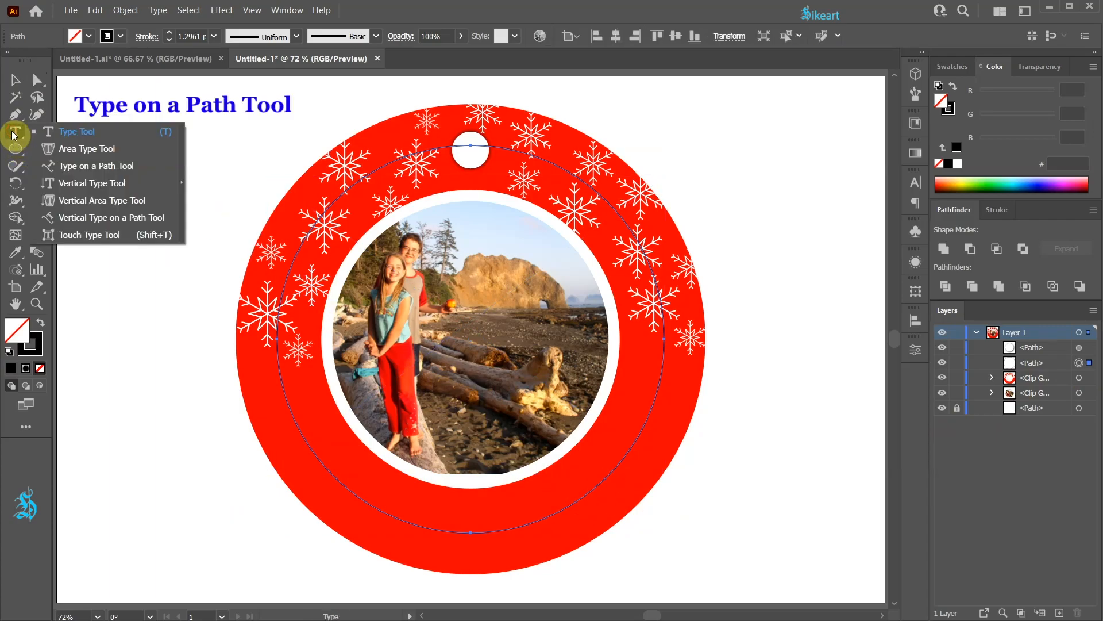
pyautogui.click(49, 164)
pyautogui.click(447, 527)
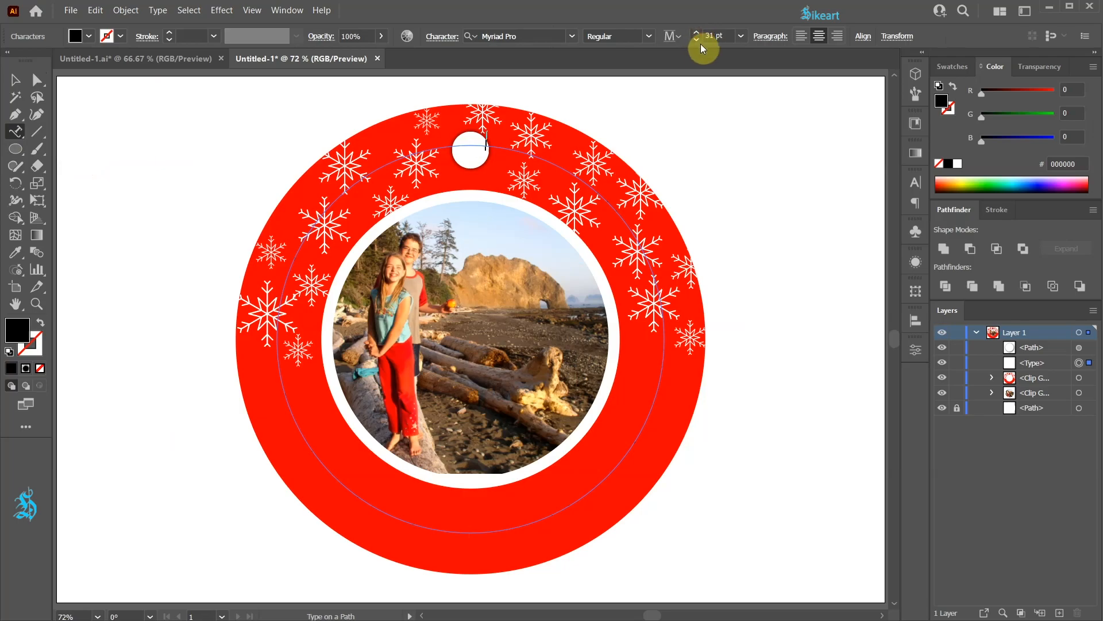
pyautogui.write('Merry Christmas!')
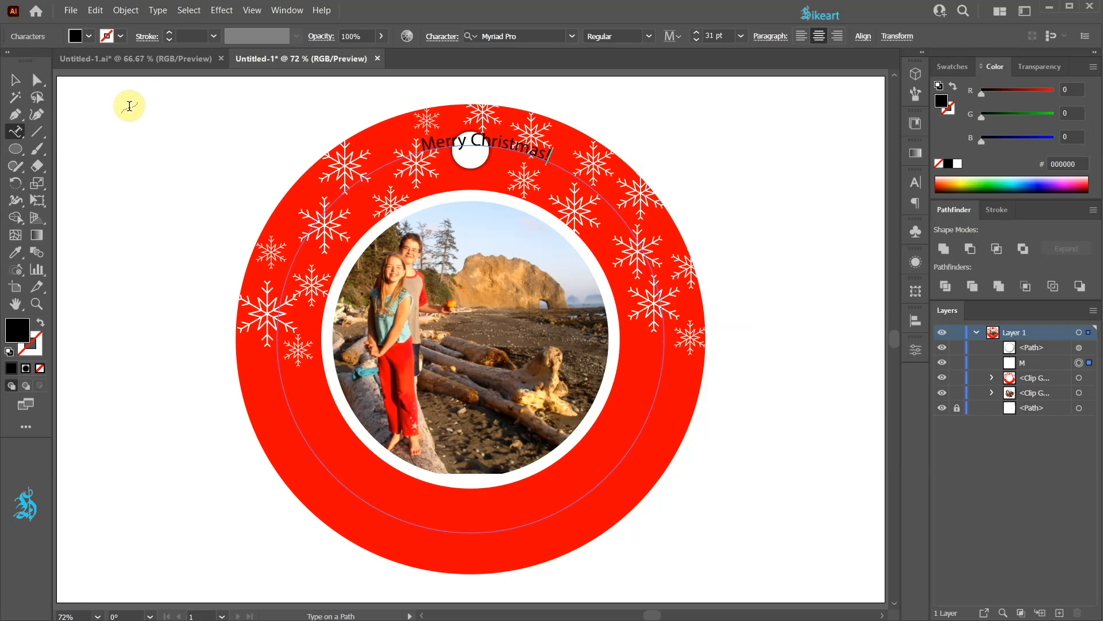
pyautogui.write('a')
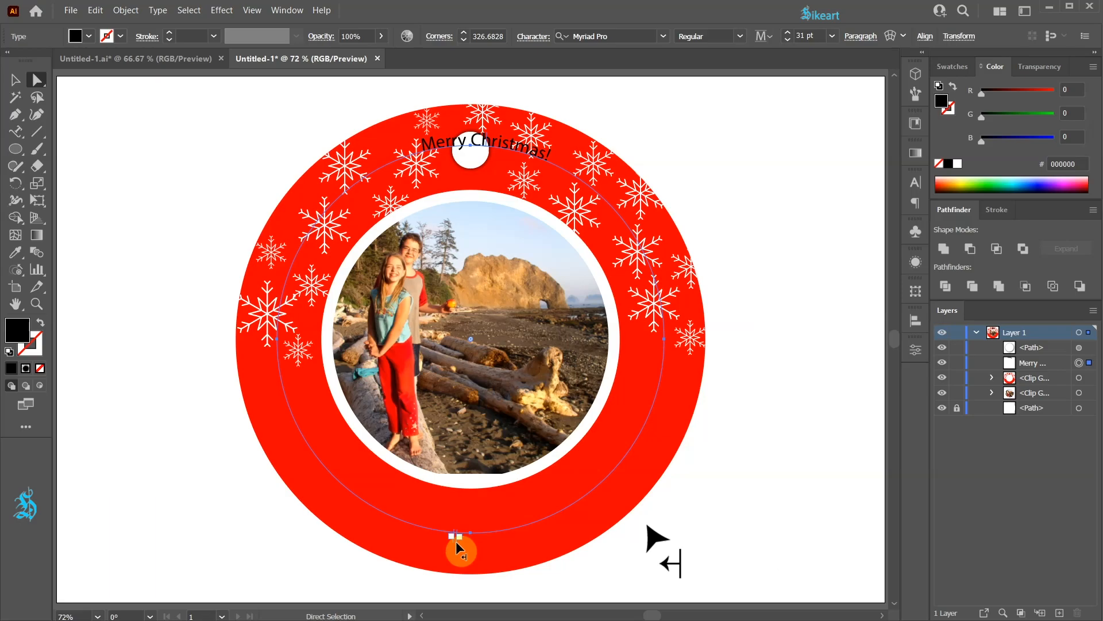
# Step: Slide the text's start bracket so Merry Christmas! runs along the ring's lower-left
pyautogui.moveTo(458, 549); pyautogui.dragTo(283, 333)
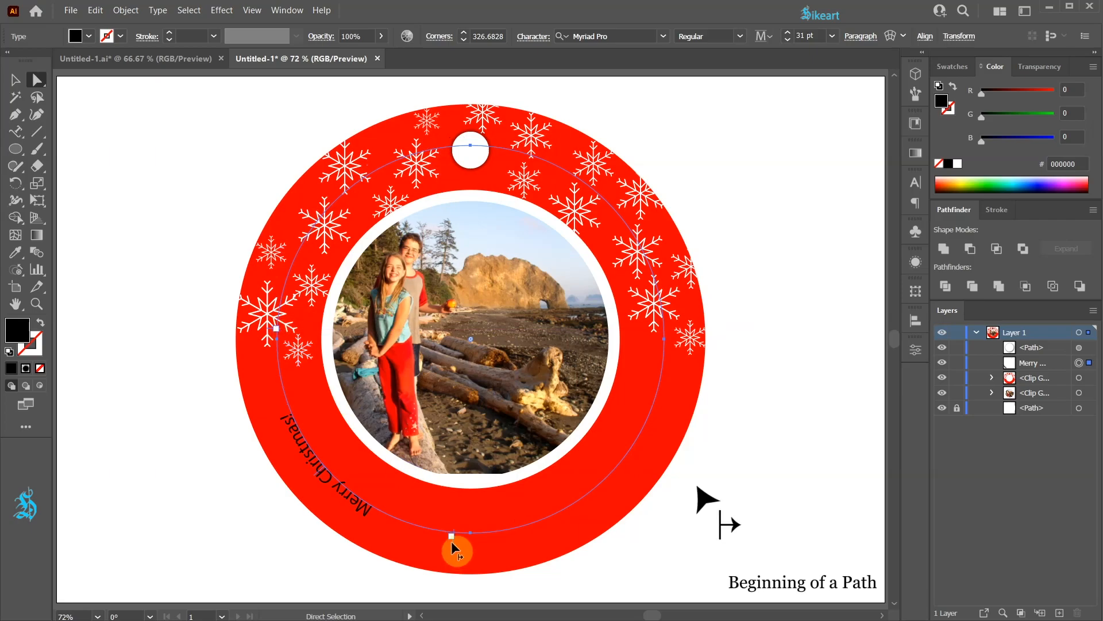
# Step: Move the text's path brackets so Merry Christmas! sits centred along the bottom of the ring
pyautogui.moveTo(453, 549); pyautogui.dragTo(670, 328)
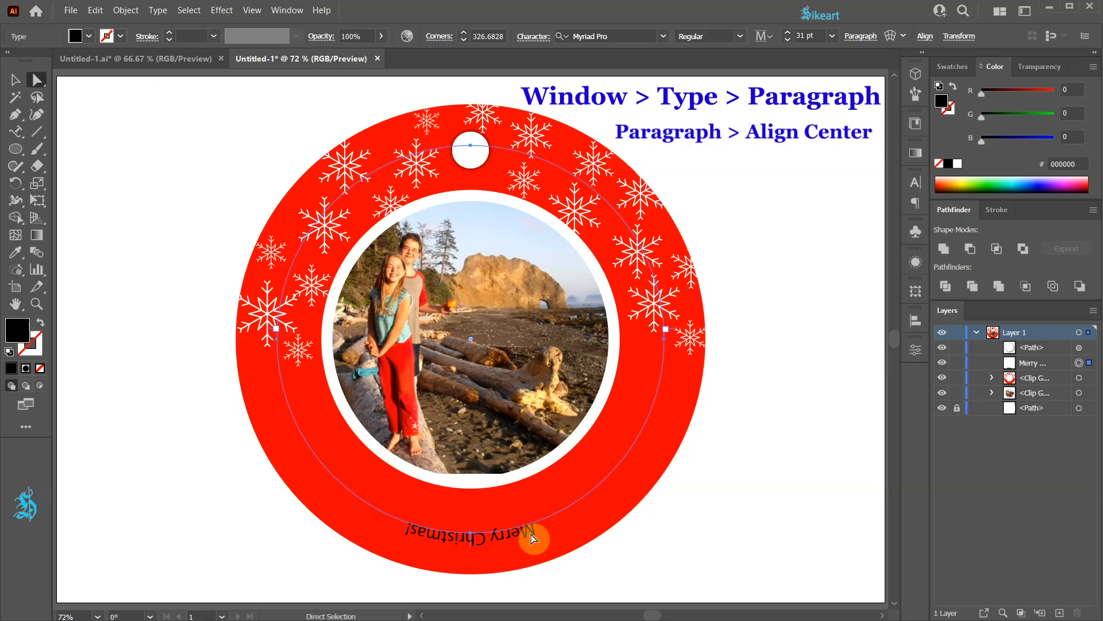
pyautogui.moveTo(531, 538); pyautogui.dragTo(535, 580)
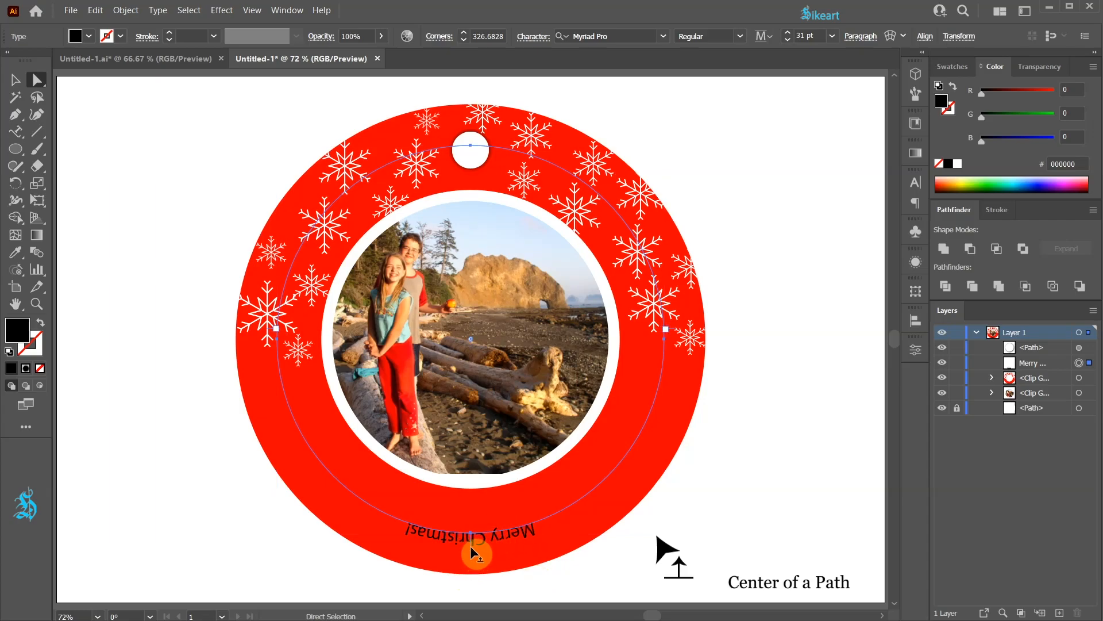
pyautogui.moveTo(474, 562); pyautogui.dragTo(474, 526)
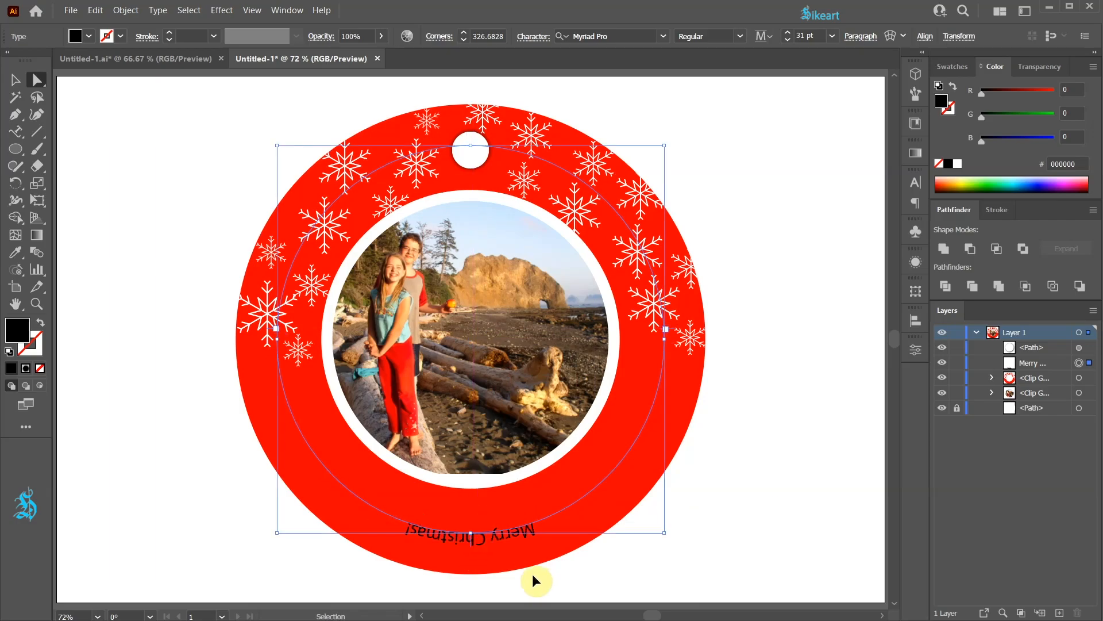
# Step: In Type on a Path Options, turn on Preview, flip the text and set Align to Path to Center
pyautogui.doubleClick(19, 133)
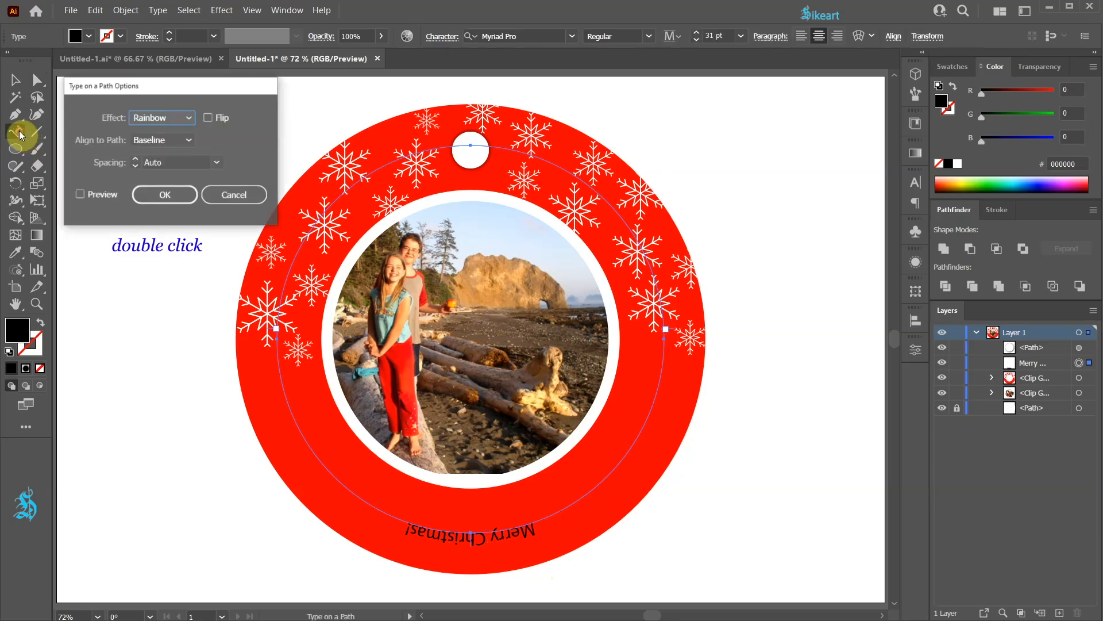
pyautogui.click(80, 194)
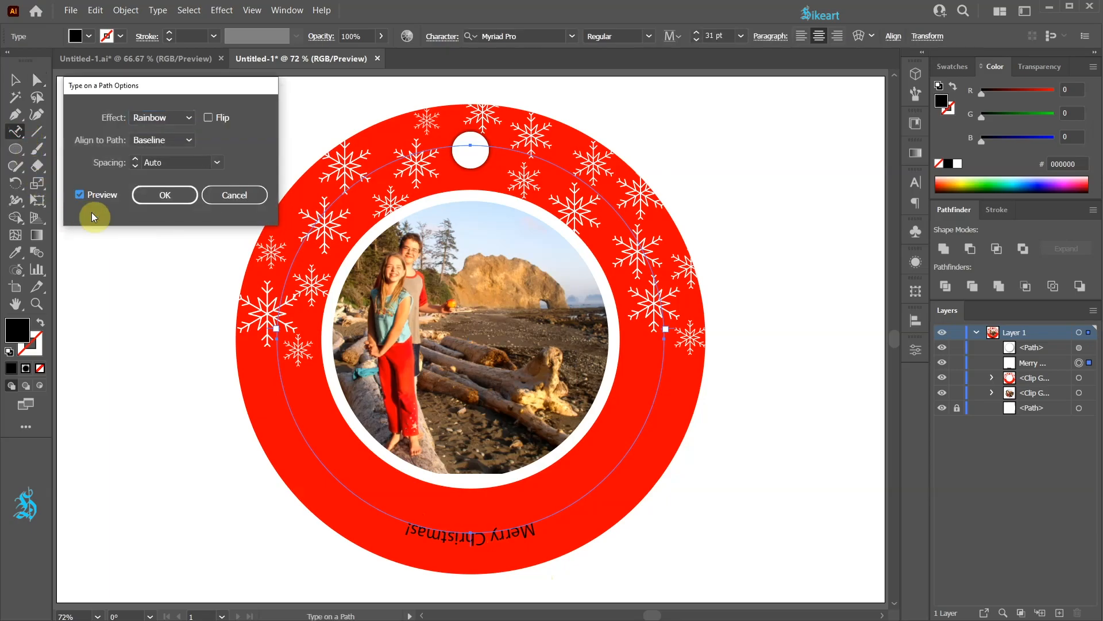
pyautogui.click(209, 118)
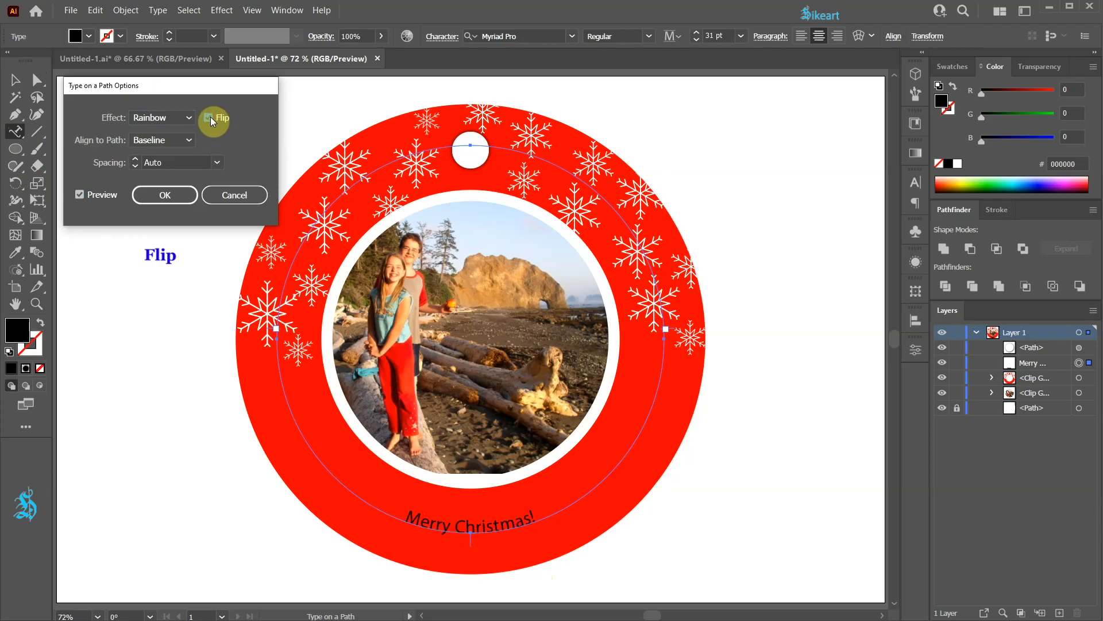
pyautogui.click(189, 141)
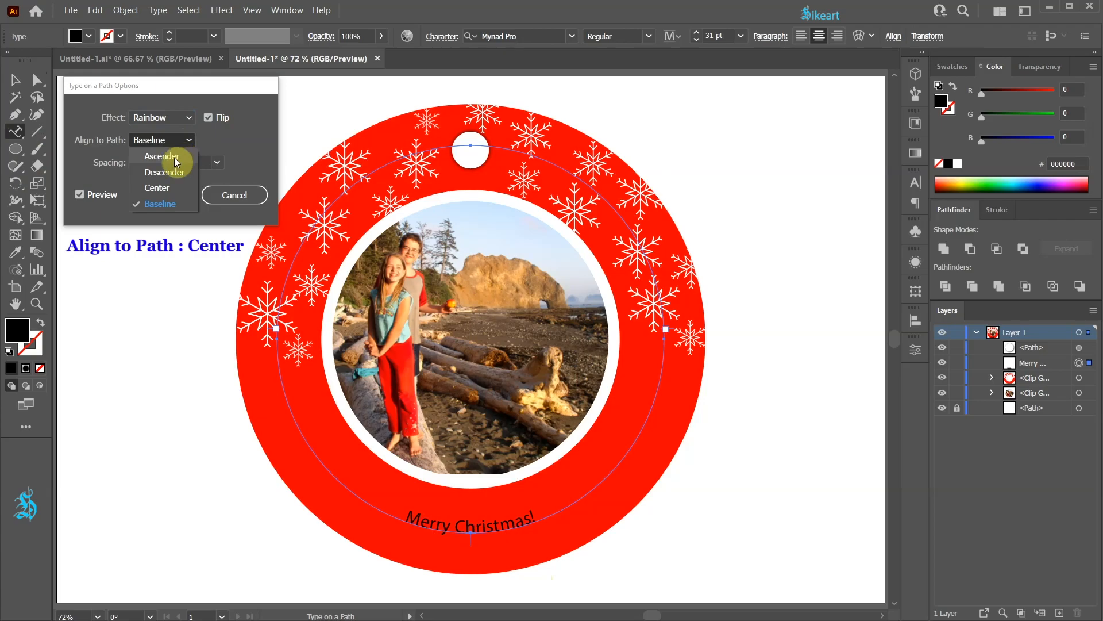
pyautogui.click(164, 188)
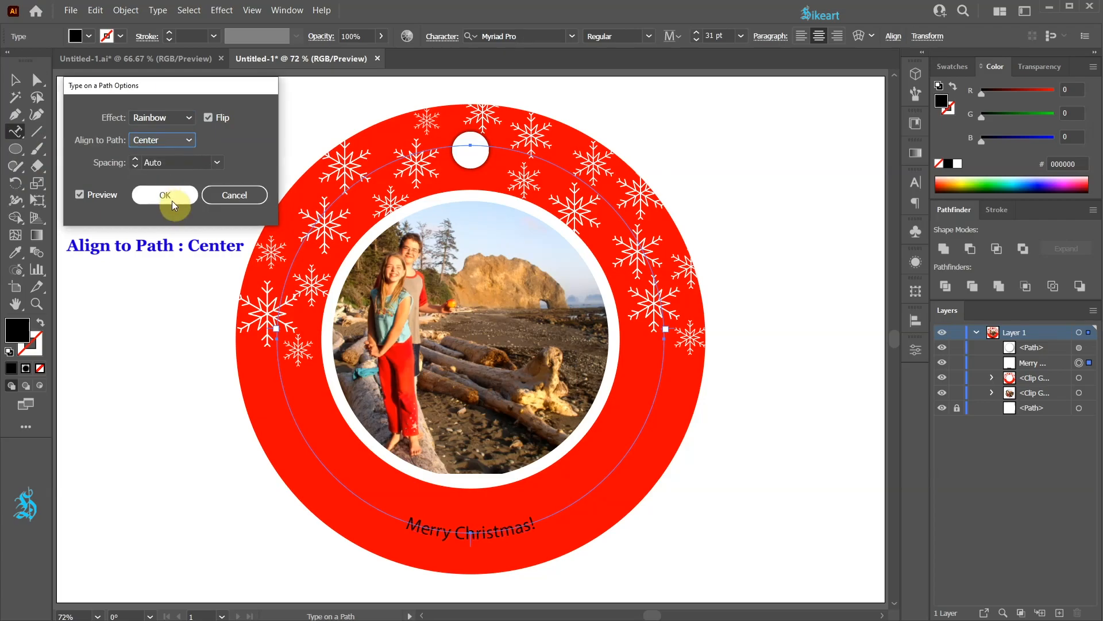
pyautogui.click(170, 195)
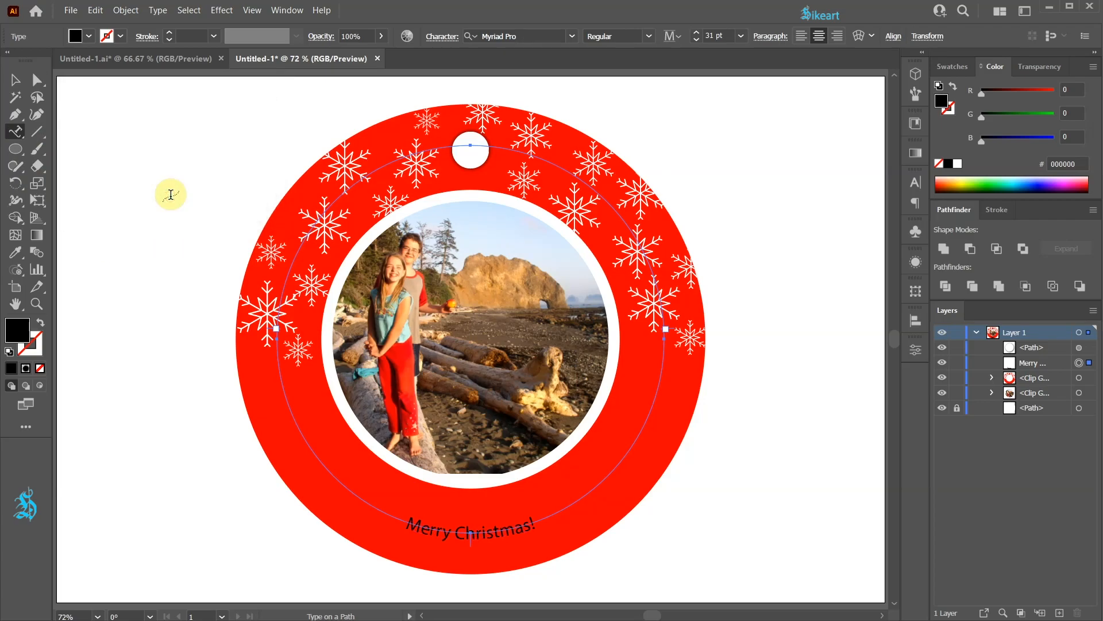
# Step: Select the curved text and set it to Brock Script at 61 pt with a white fill
pyautogui.moveTo(403, 523); pyautogui.dragTo(533, 519)
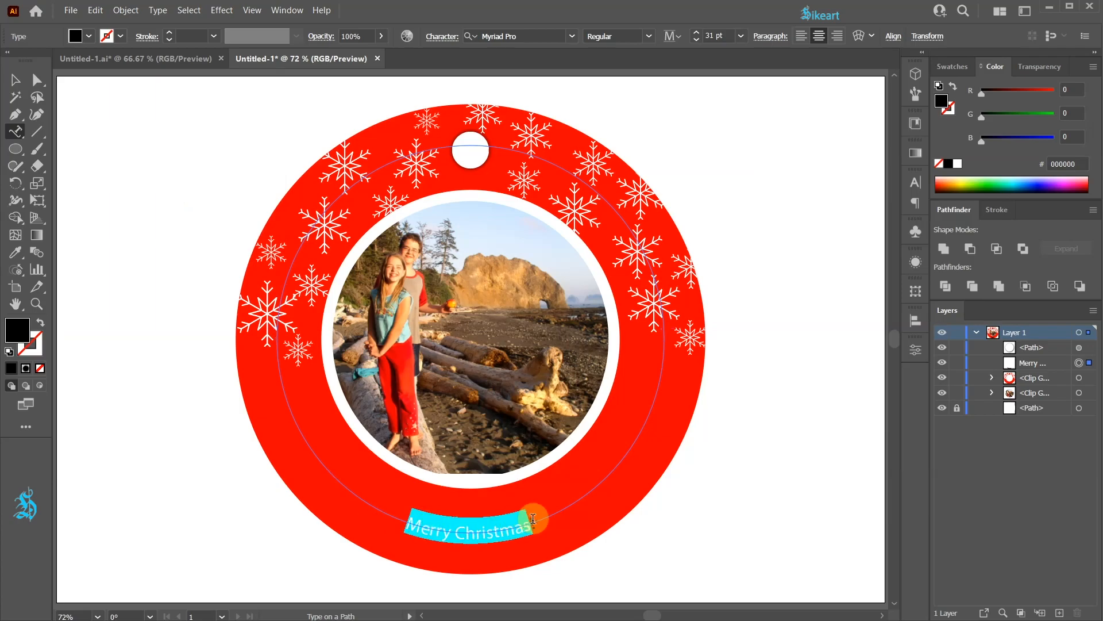
pyautogui.click(697, 35)
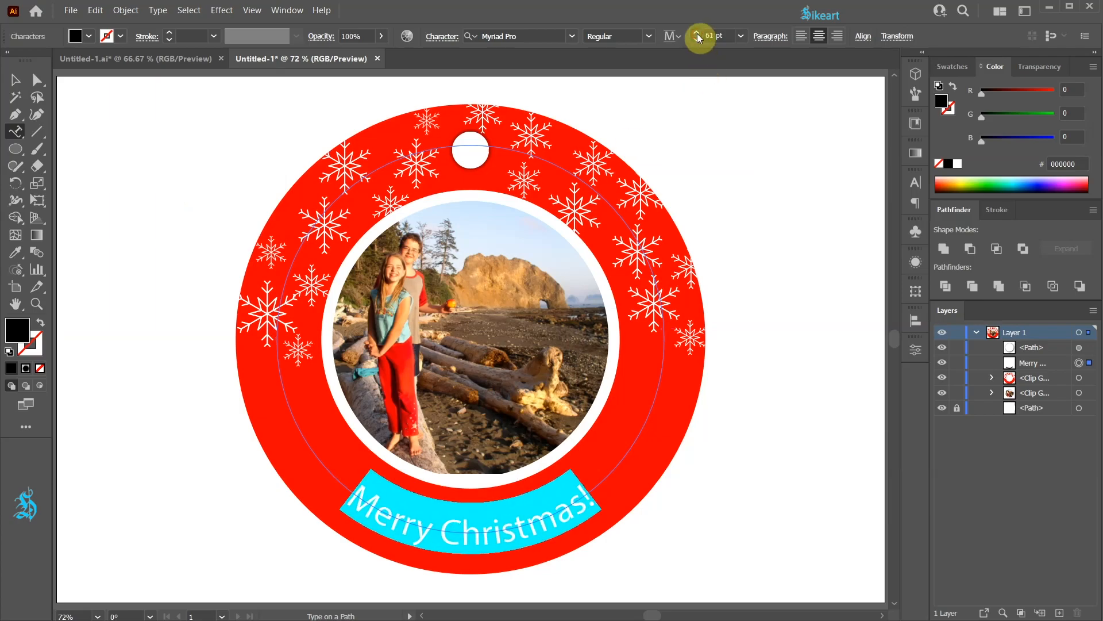
pyautogui.click(572, 36)
pyautogui.click(678, 109)
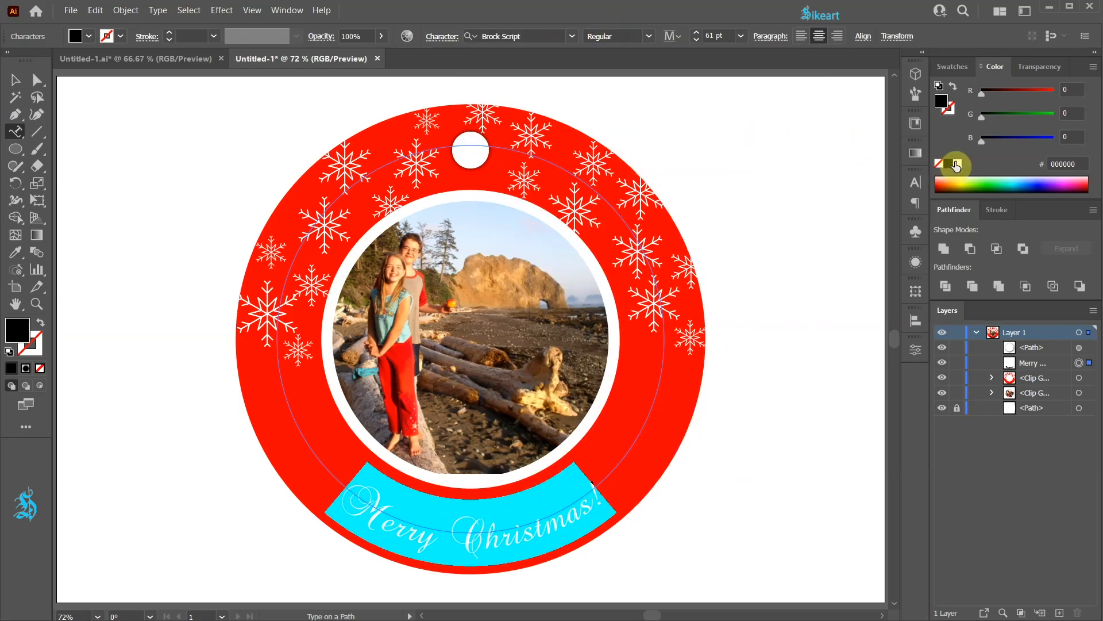
pyautogui.click(956, 164)
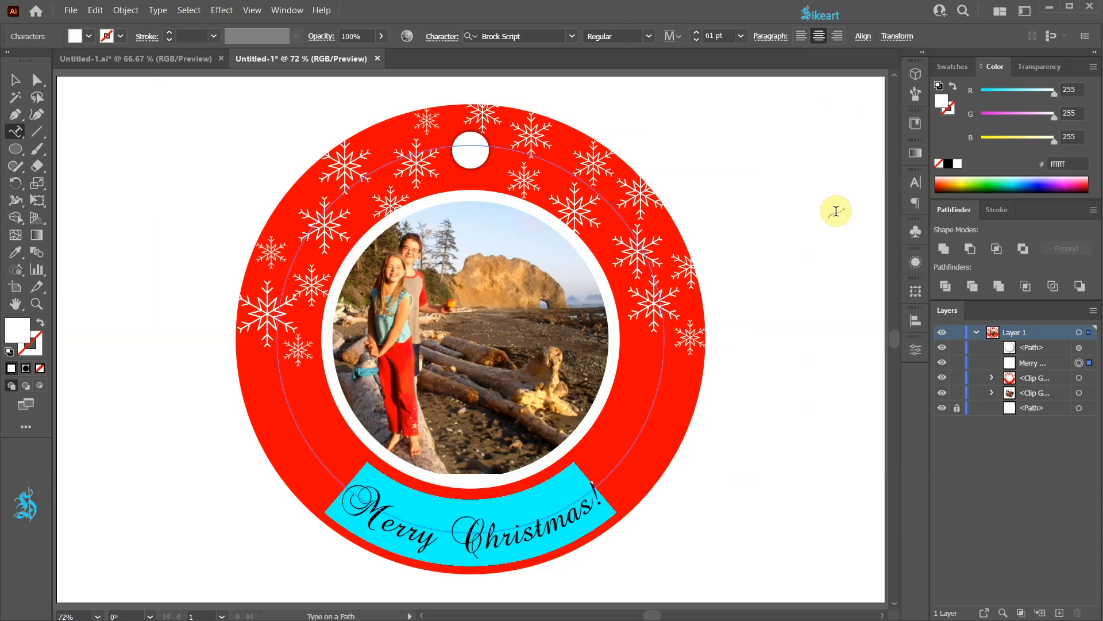
# Step: Enlarge the text to 87 pt and nudge its baseline shift, then deselect it
pyautogui.click(917, 183)
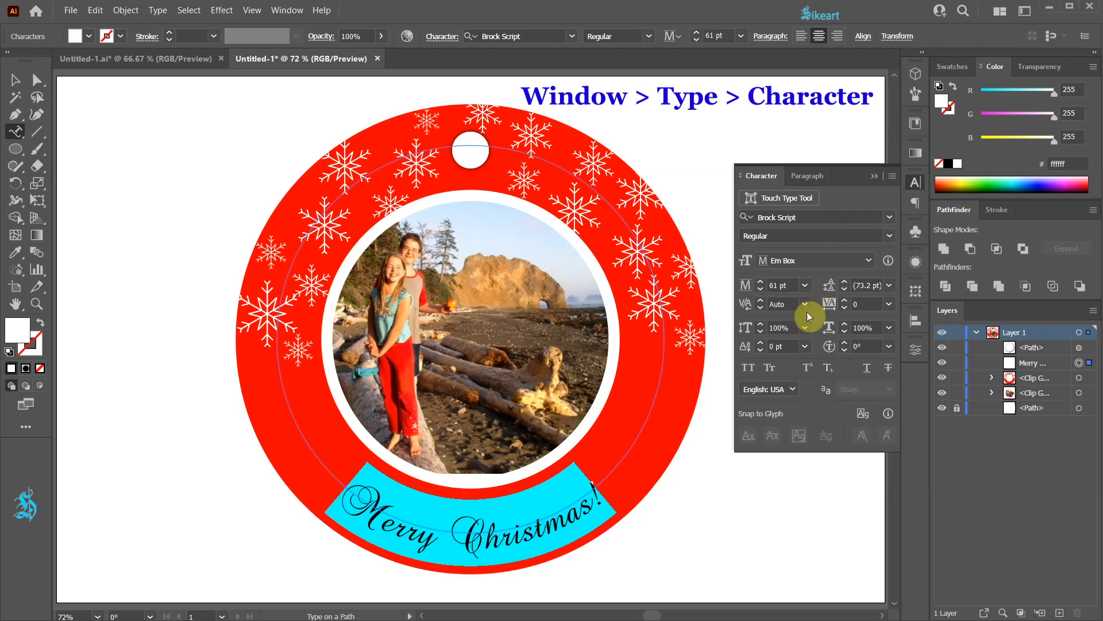
pyautogui.click(760, 343)
pyautogui.click(760, 282)
pyautogui.click(761, 343)
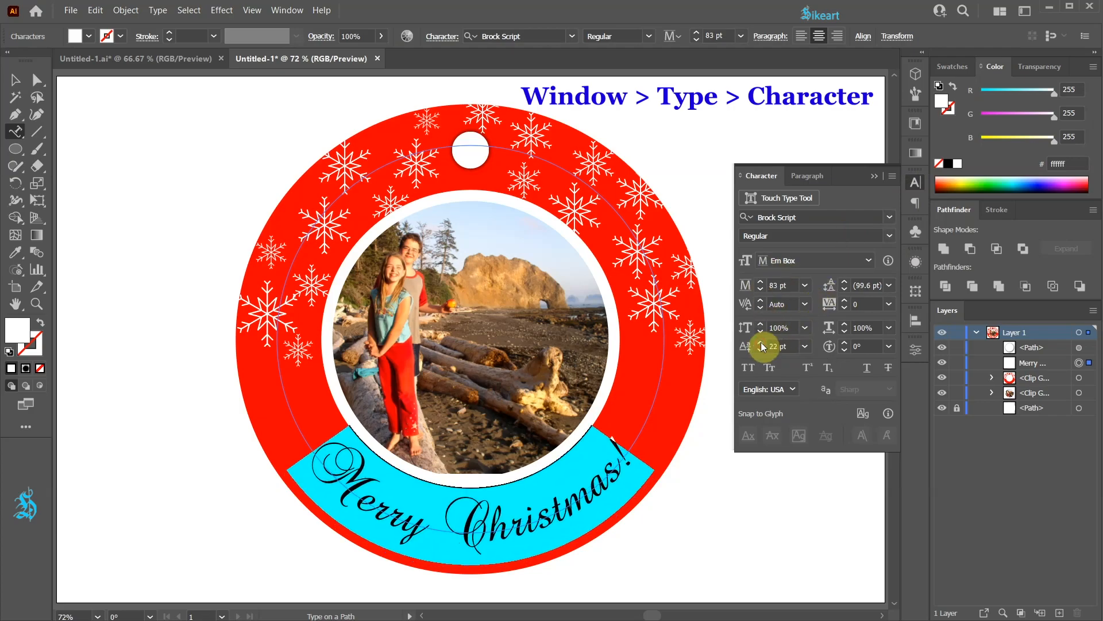
pyautogui.click(760, 282)
pyautogui.click(760, 282)
pyautogui.click(873, 175)
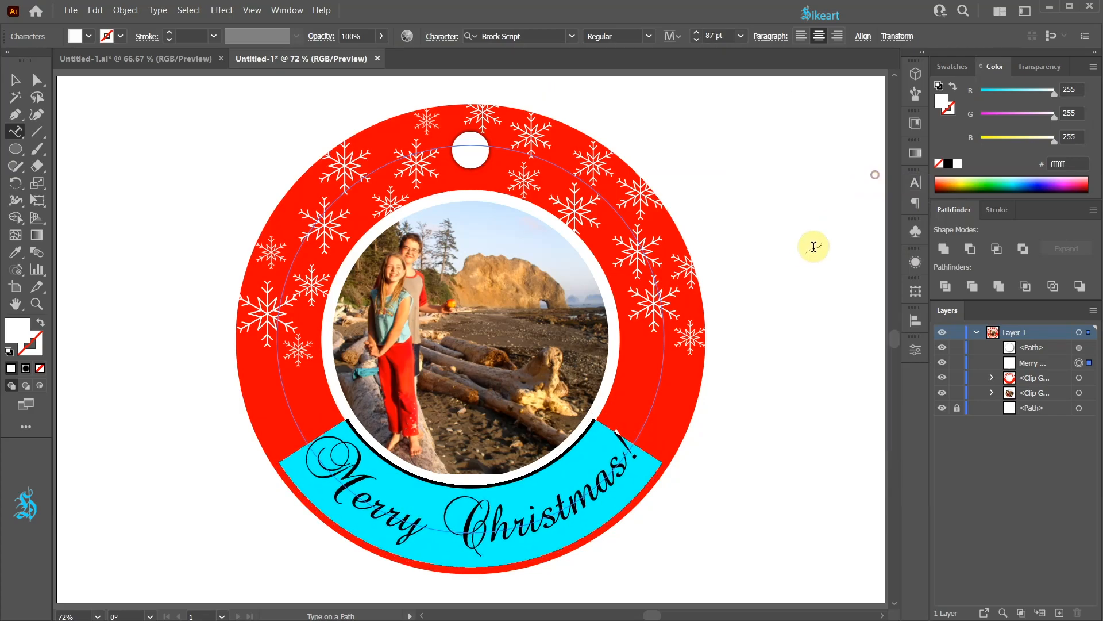
pyautogui.press('Escape')
pyautogui.click(746, 432)
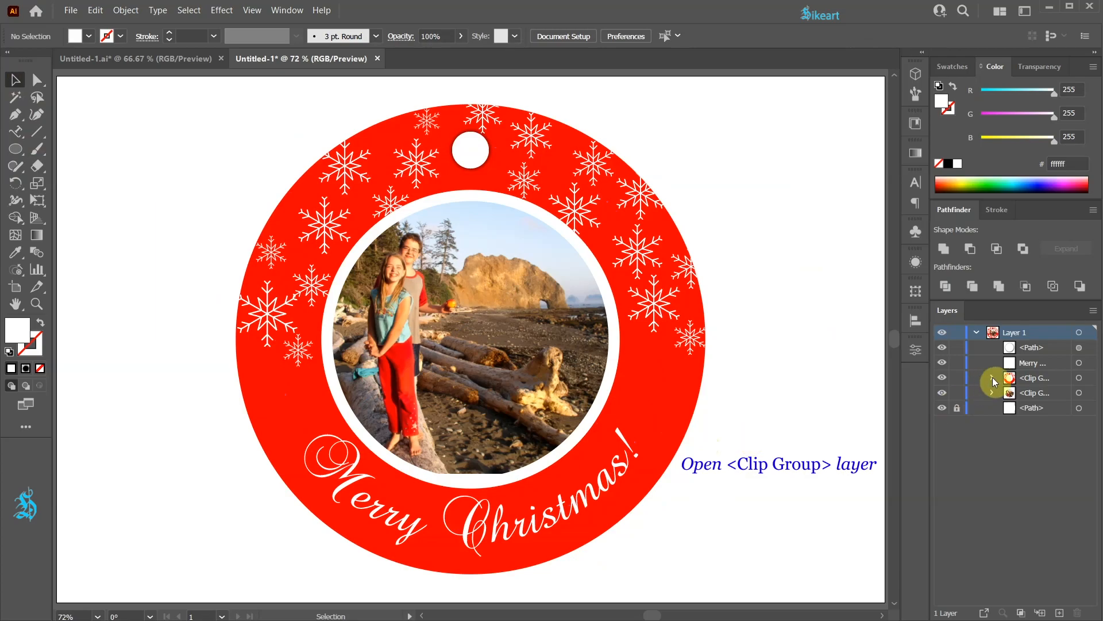
# Step: Select the photo inside the clip group and nudge it downward four steps
pyautogui.click(991, 377)
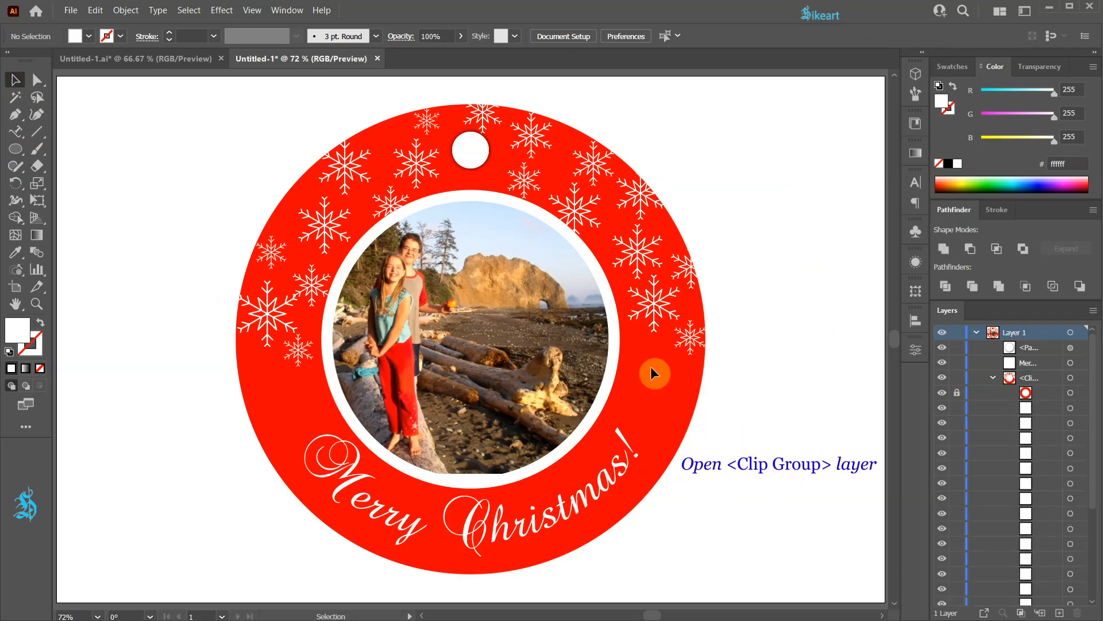
pyautogui.click(560, 364)
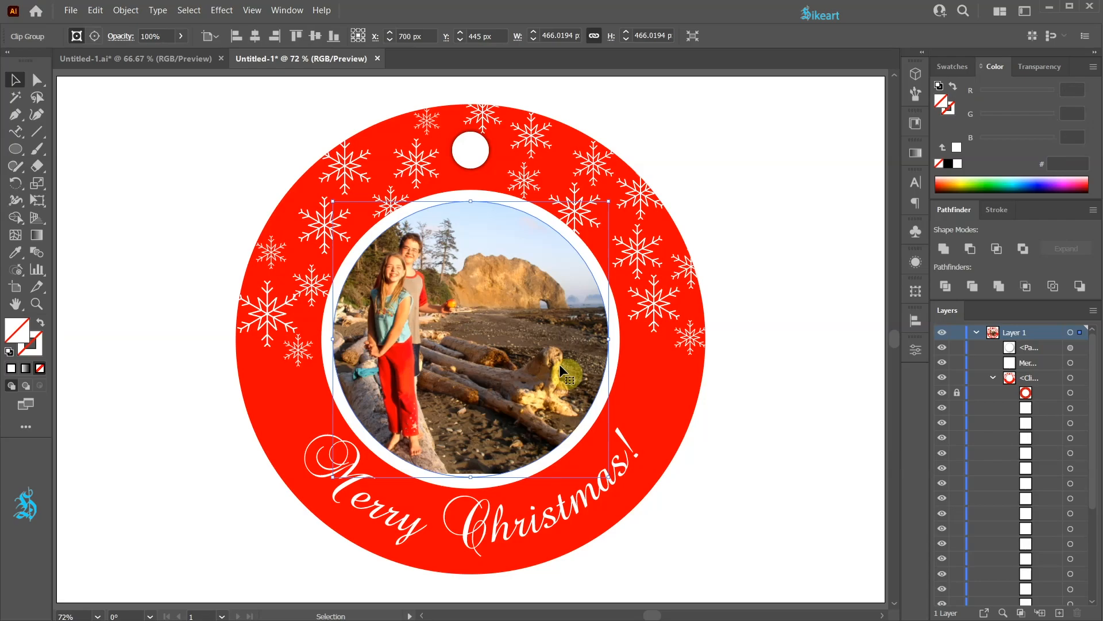
pyautogui.moveTo(1092, 470); pyautogui.dragTo(1095, 592)
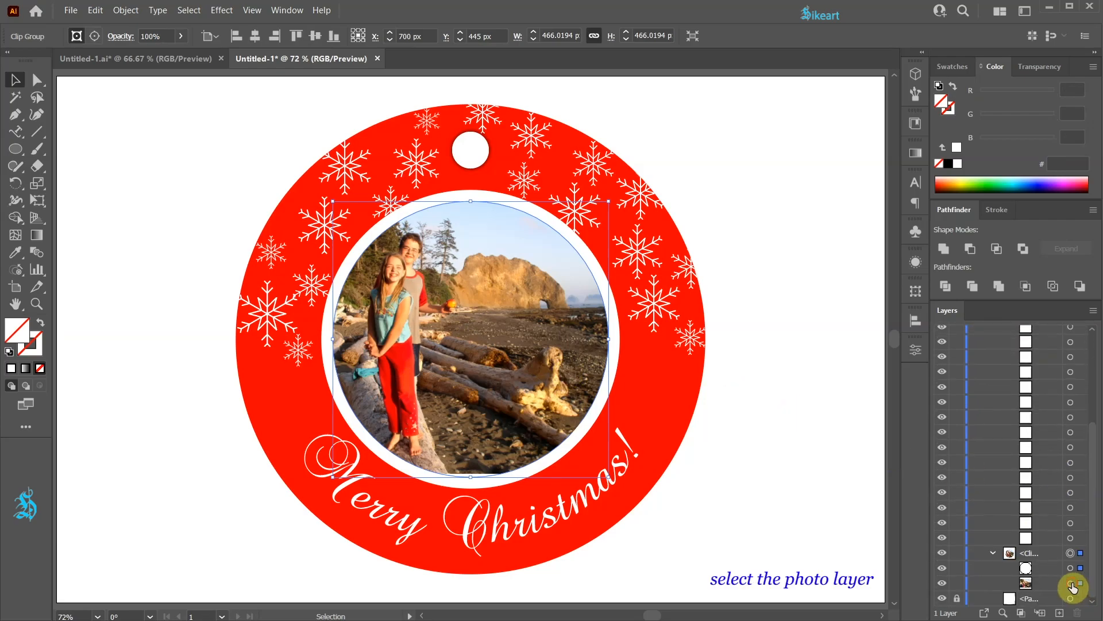
pyautogui.click(1070, 583)
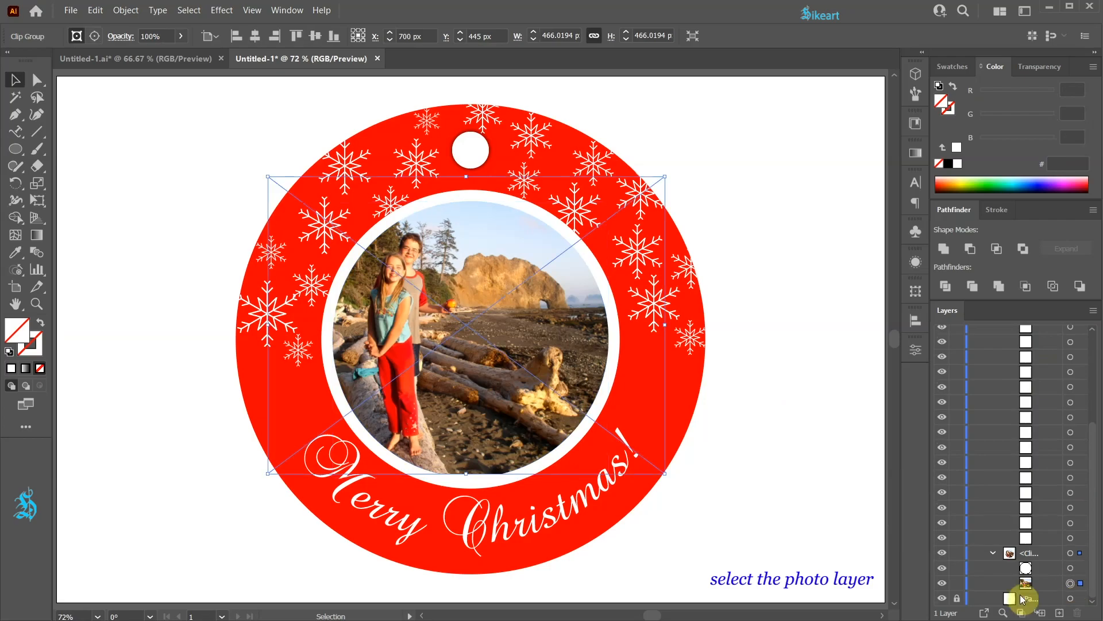
pyautogui.press('Down')
pyautogui.press('Down')
pyautogui.press('Down')
pyautogui.press('Down')
pyautogui.press('Down')
pyautogui.press('Down')
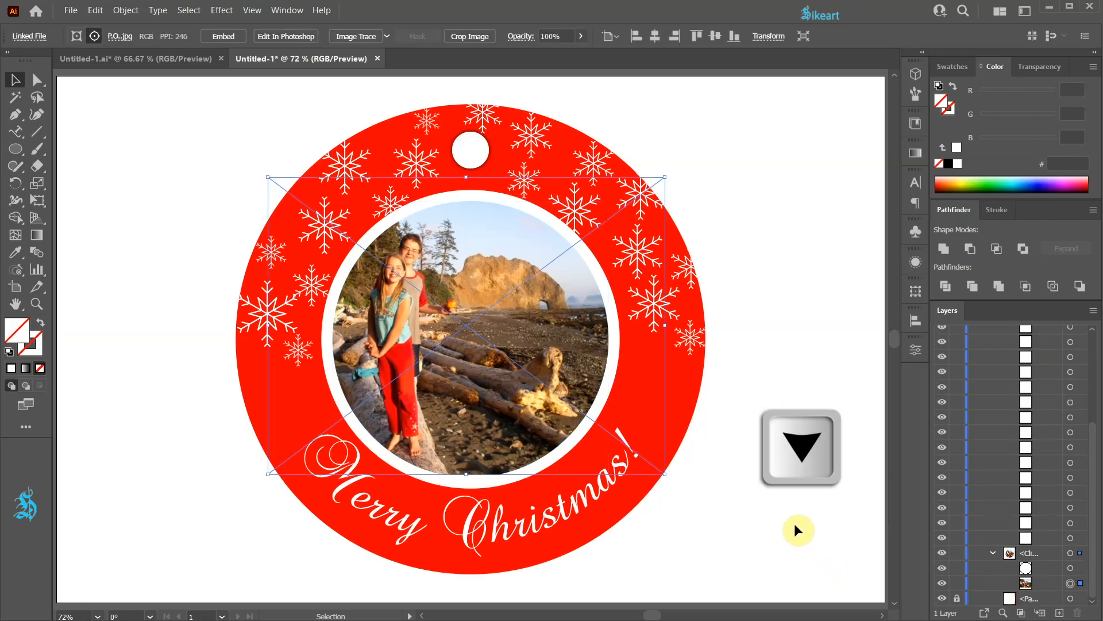
pyautogui.press('Down')
pyautogui.click(798, 503)
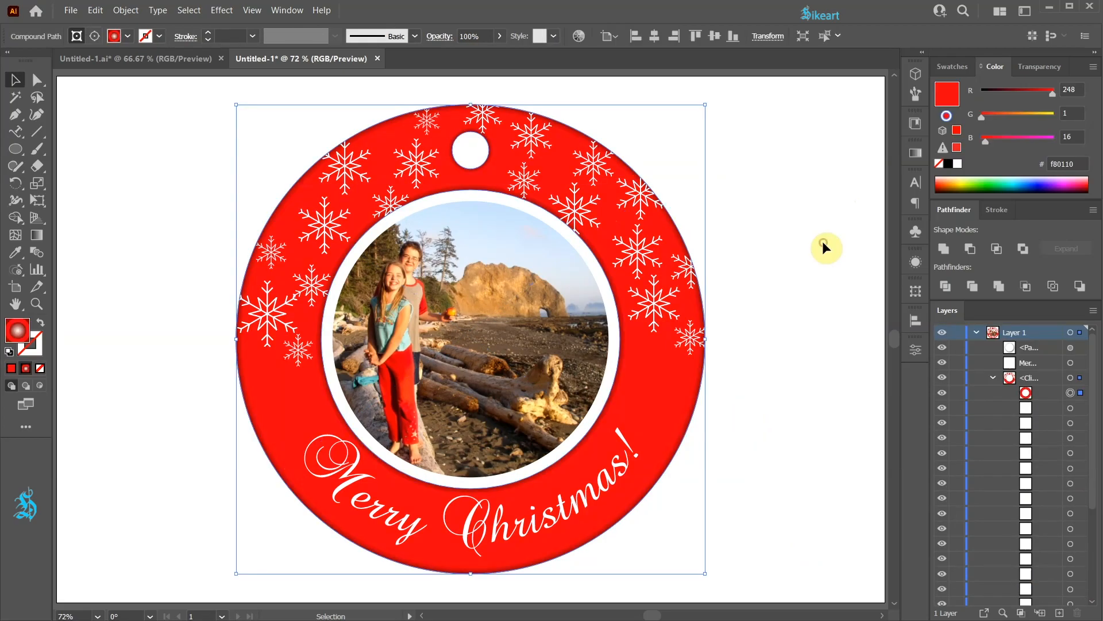
# Step: Select the red ring shape and apply a radial gradient fill to it
pyautogui.click(822, 247)
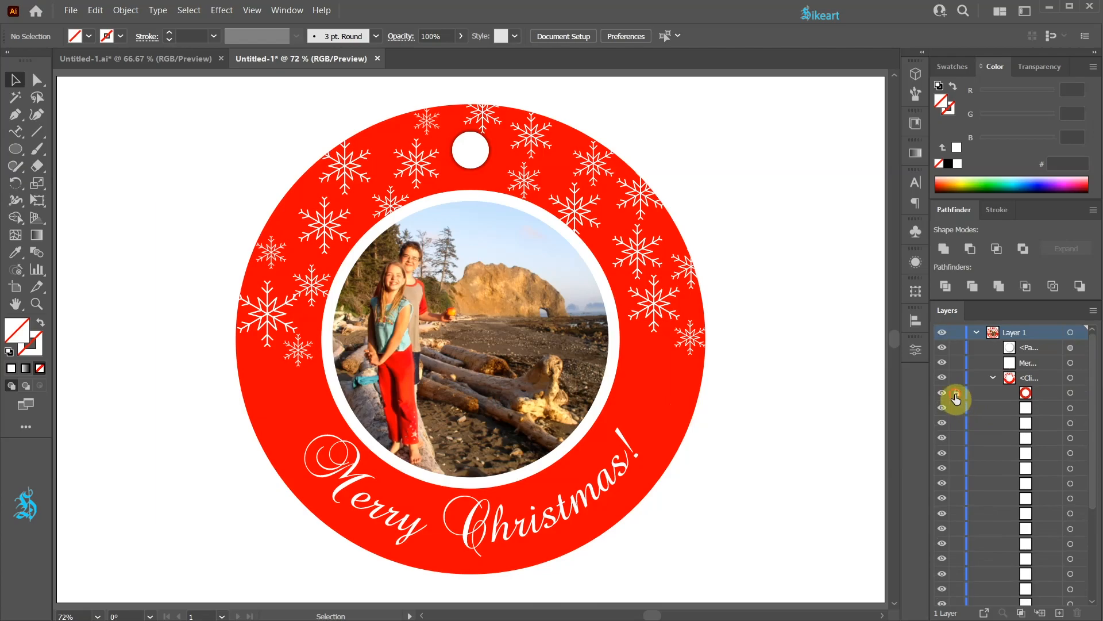
pyautogui.click(1071, 394)
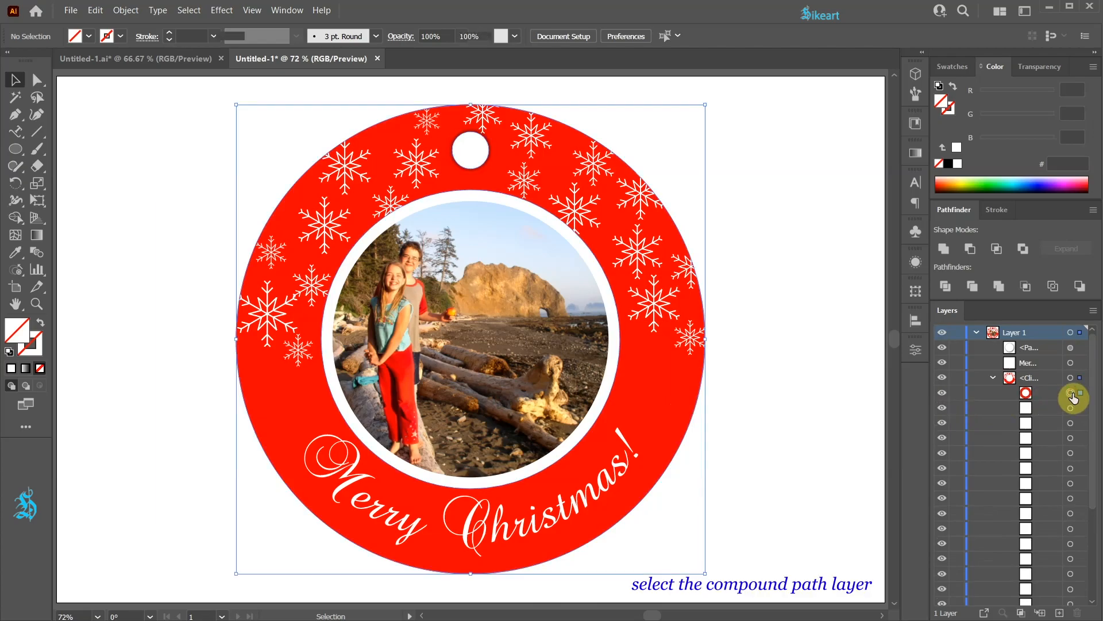
pyautogui.click(915, 154)
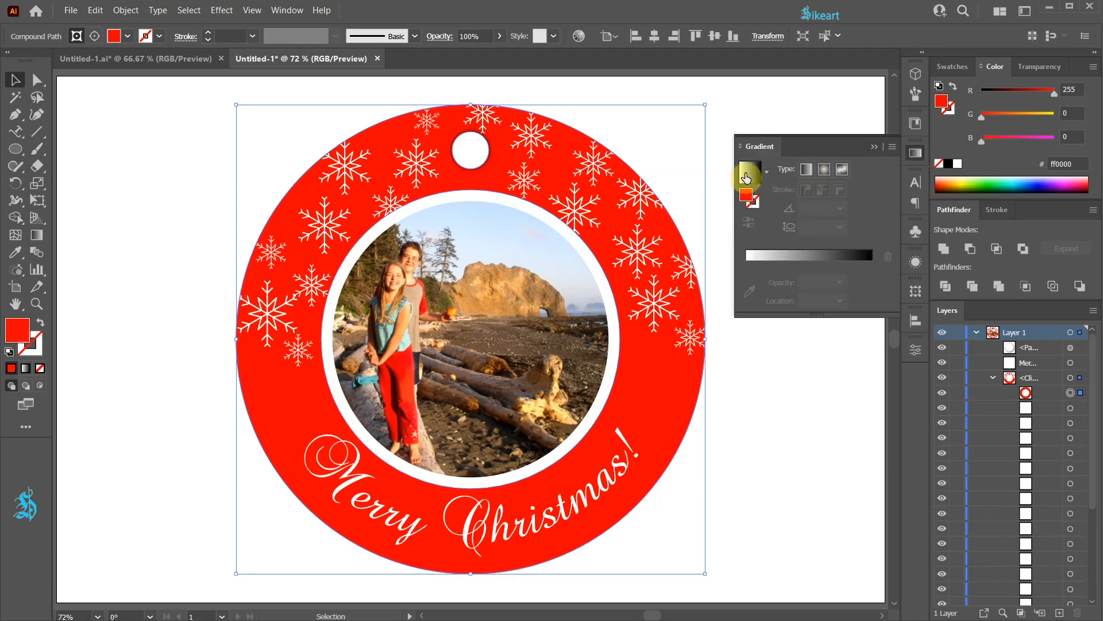
pyautogui.click(751, 172)
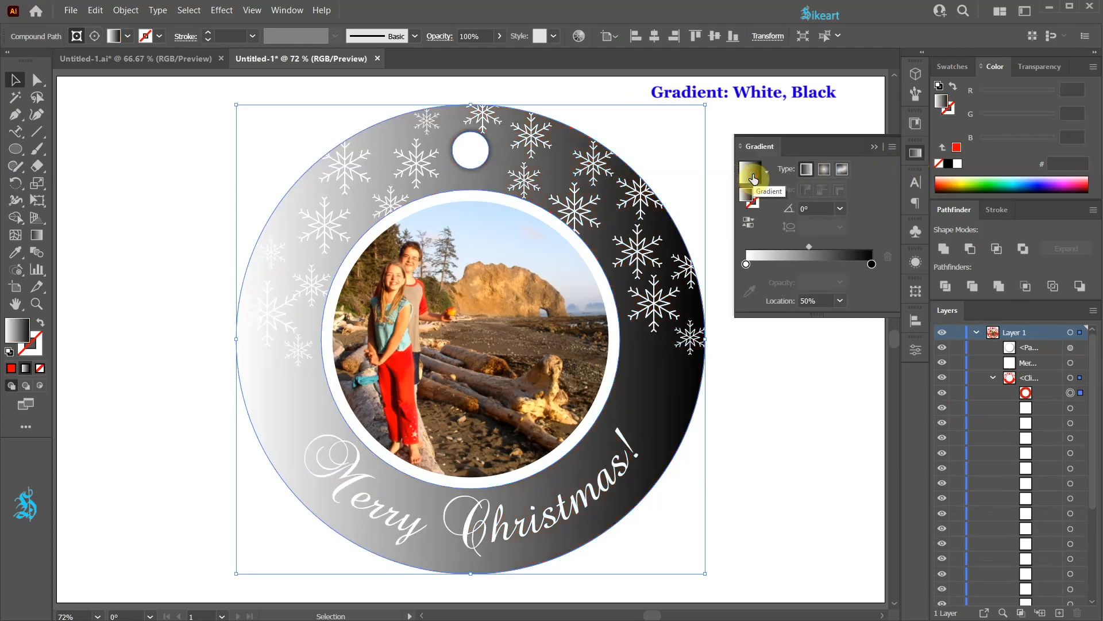
pyautogui.click(824, 169)
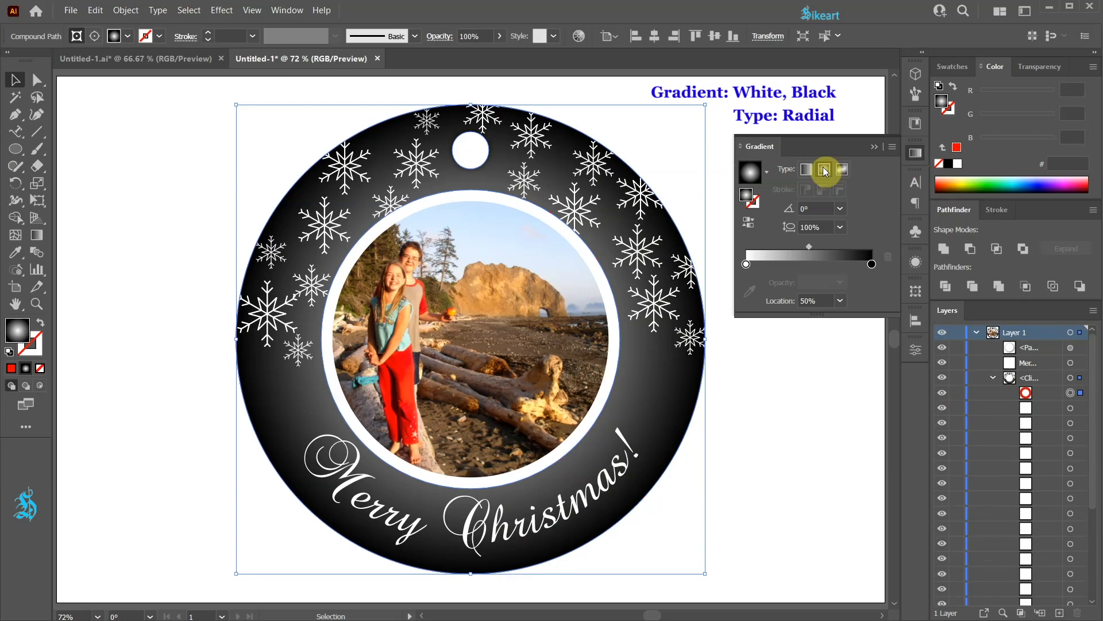
# Step: Give the gradient's end stop the dark red sampled from the photo's trousers
pyautogui.click(873, 264)
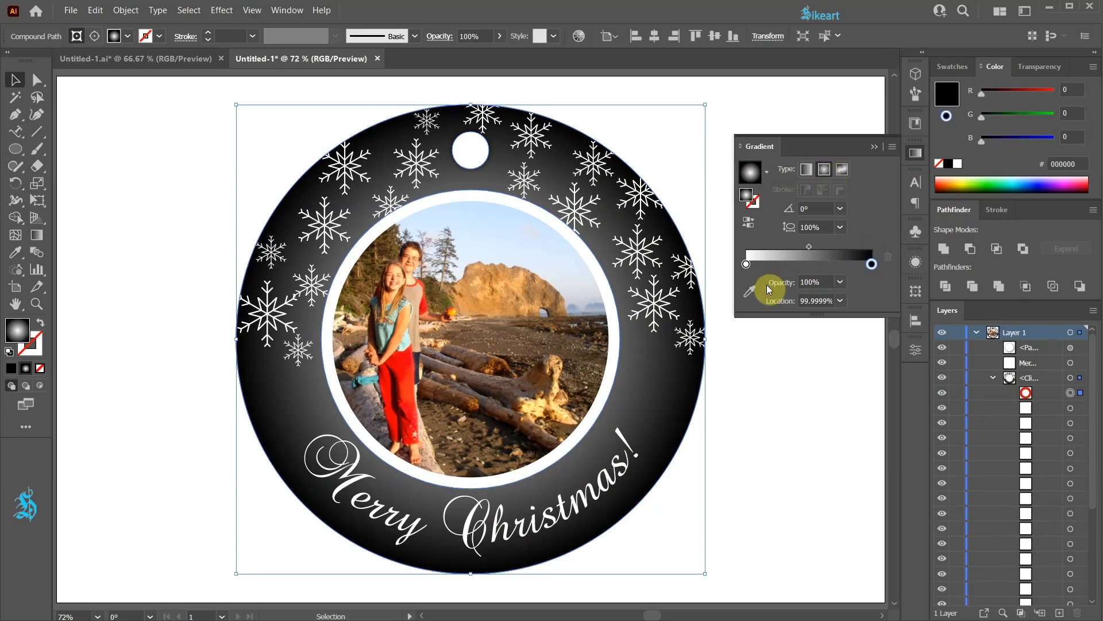
pyautogui.click(751, 291)
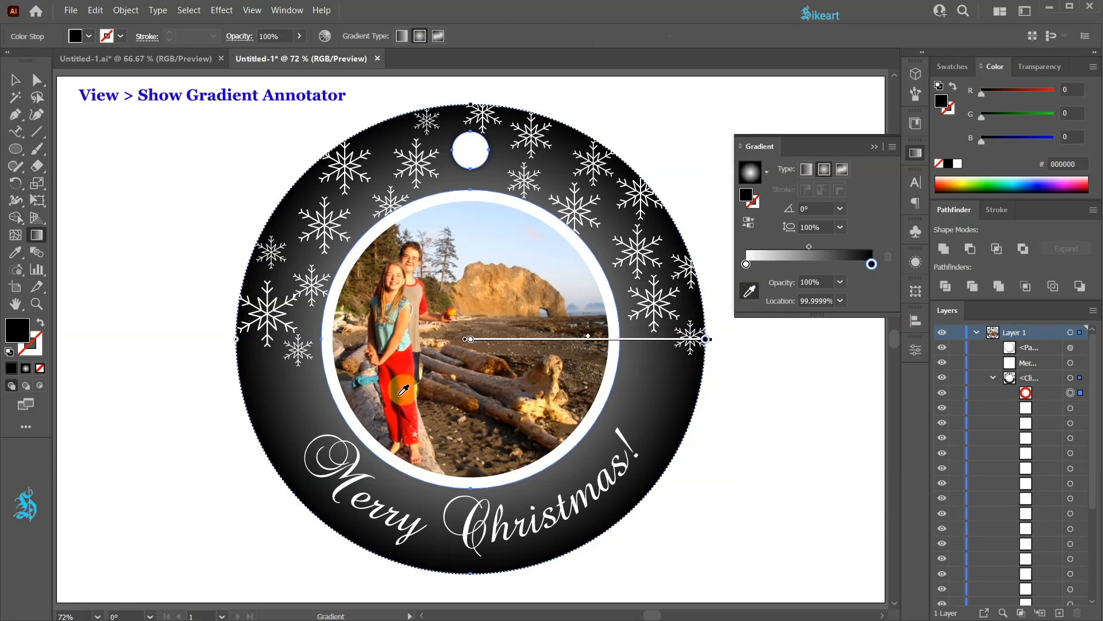
pyautogui.click(404, 390)
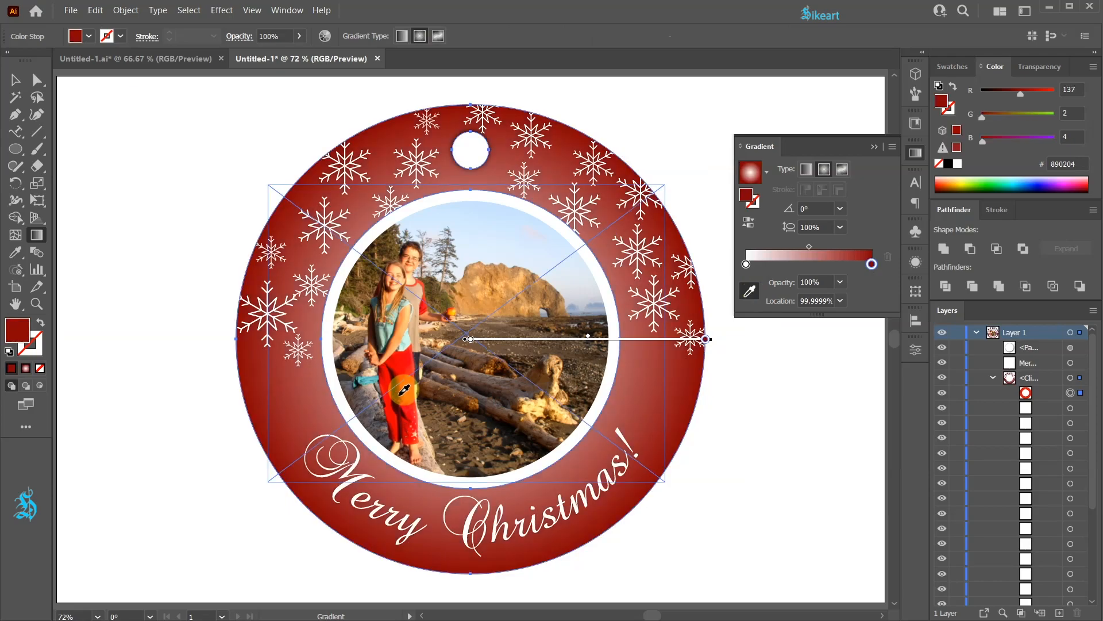
# Step: Add a bright red stop sampled from the photo and place the stops at about 63% and 95%
pyautogui.click(858, 268)
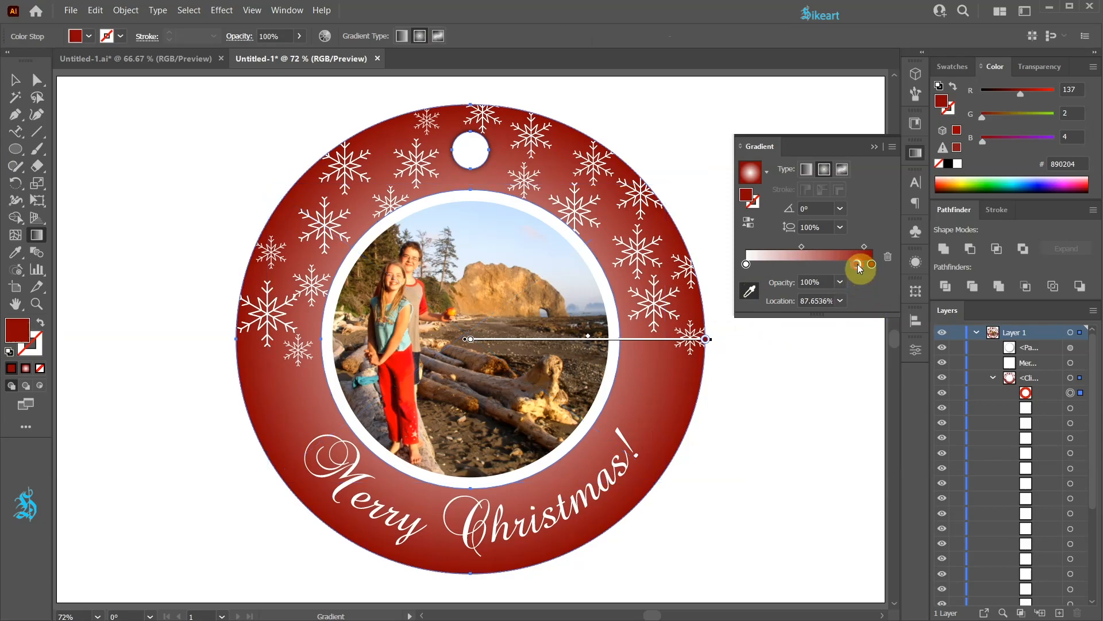
pyautogui.click(404, 386)
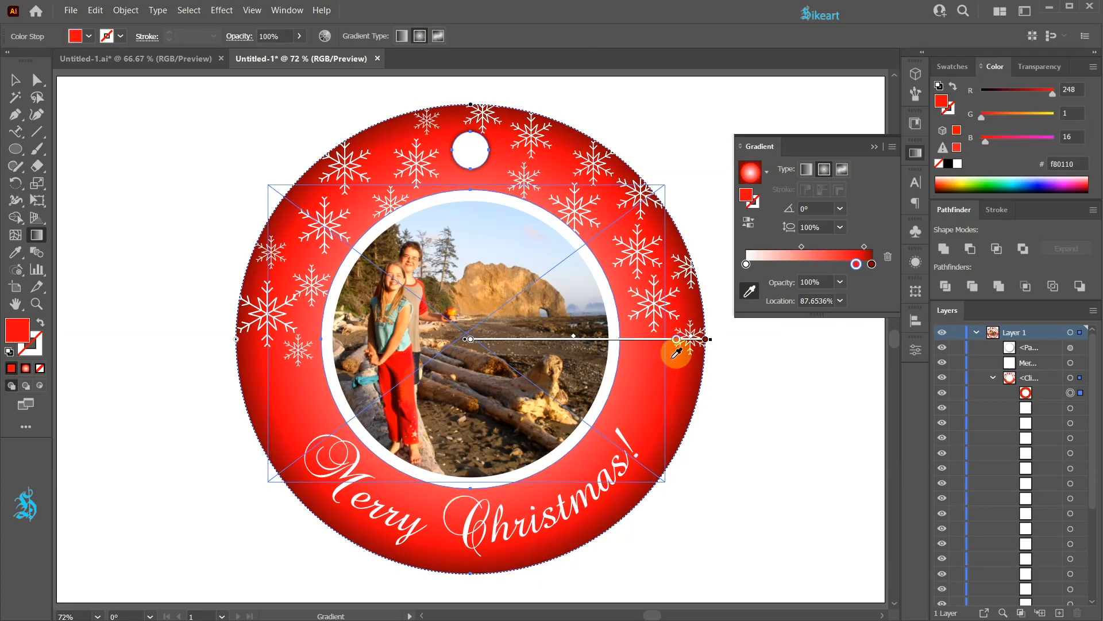
pyautogui.moveTo(676, 343)
pyautogui.mouseDown()
pyautogui.moveTo(710, 343)
pyautogui.moveTo(617, 344)
pyautogui.mouseUp()
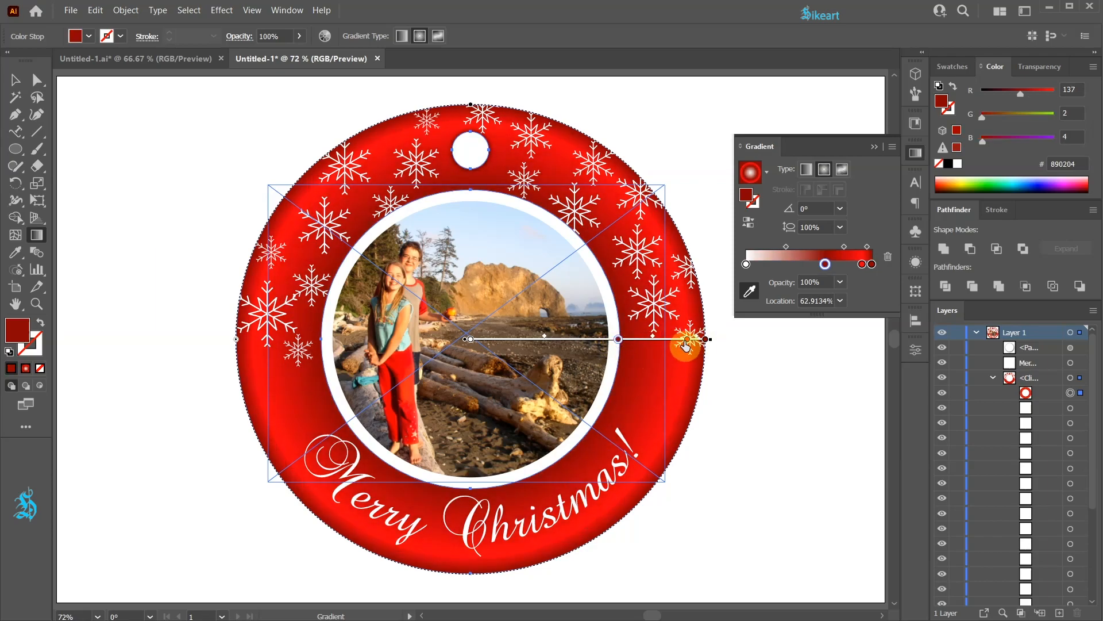
pyautogui.click(685, 343)
pyautogui.moveTo(685, 343)
pyautogui.keyDown('alt'); pyautogui.mouseDown()
pyautogui.moveTo(626, 343)
pyautogui.moveTo(693, 342)
pyautogui.mouseUp(); pyautogui.keyUp('alt')
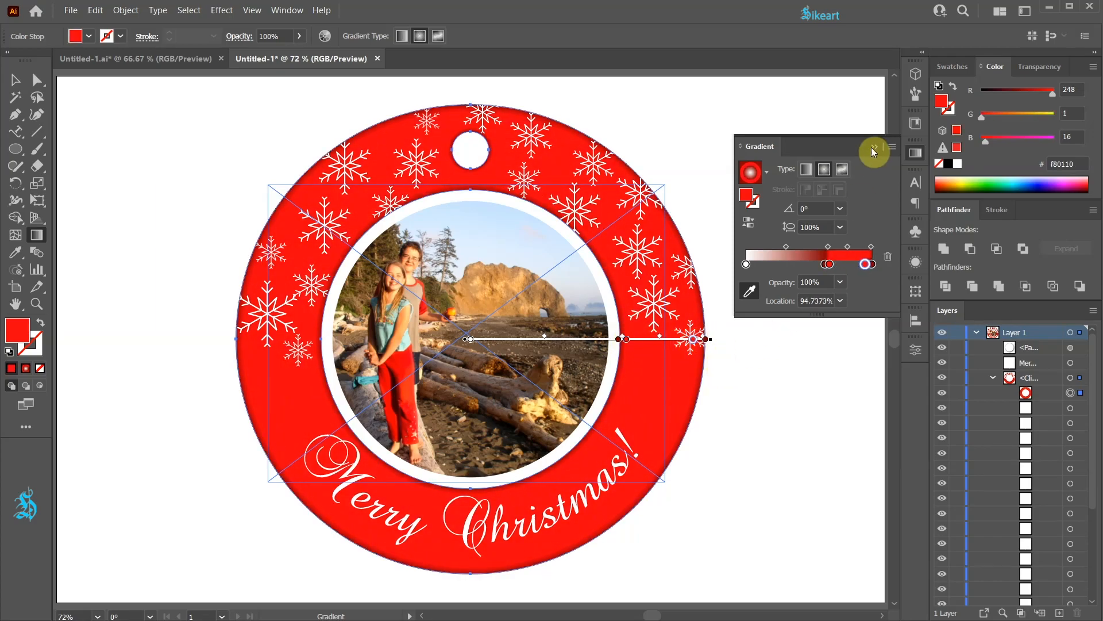
# Step: Relink the photo in the centre circle to the snowy mountain image B
pyautogui.click(873, 151)
pyautogui.press('v')
pyautogui.click(826, 249)
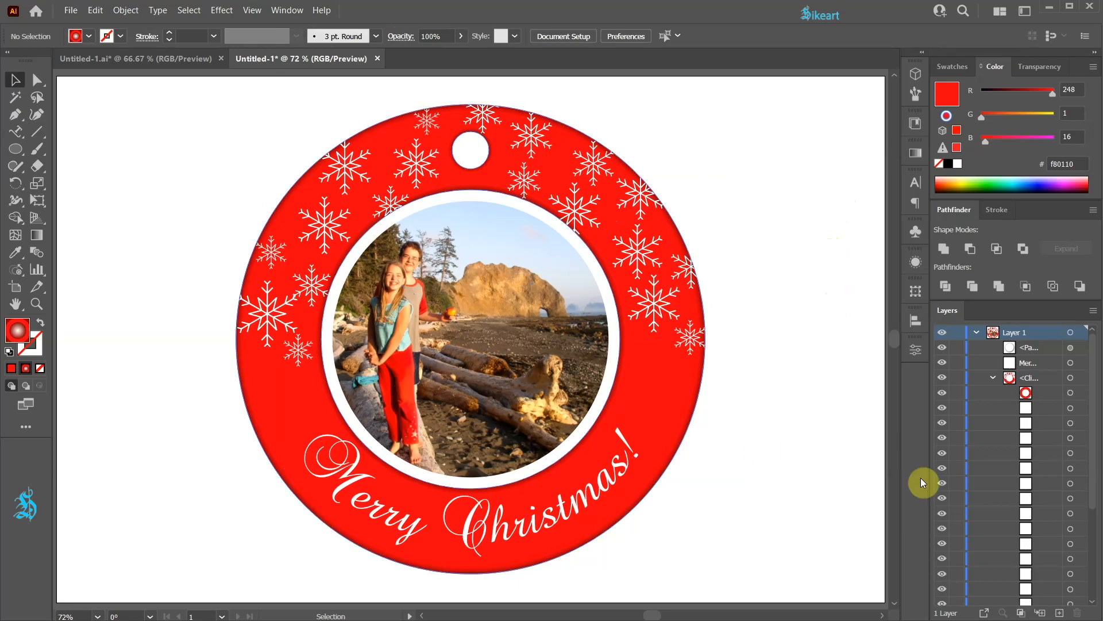
pyautogui.moveTo(1086, 471); pyautogui.dragTo(1097, 595)
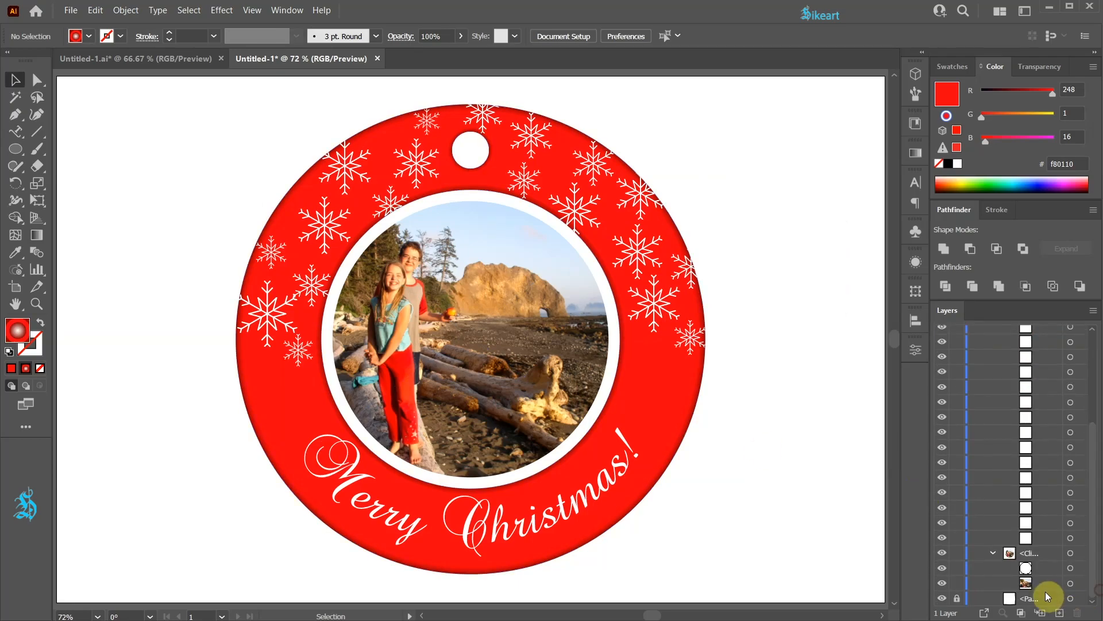
pyautogui.click(1070, 583)
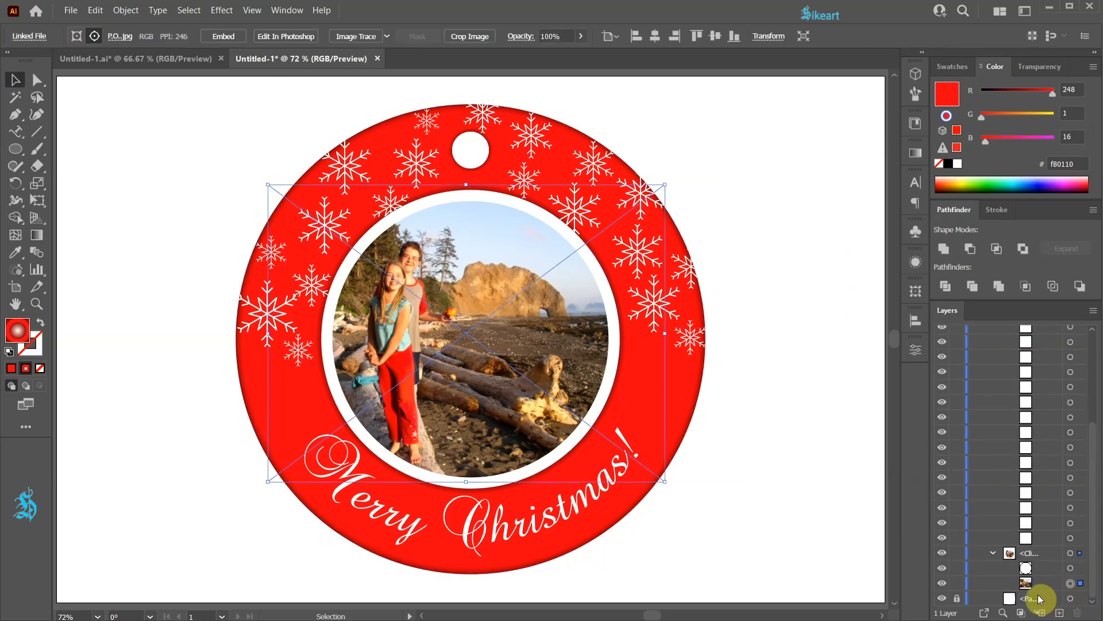
pyautogui.click(121, 39)
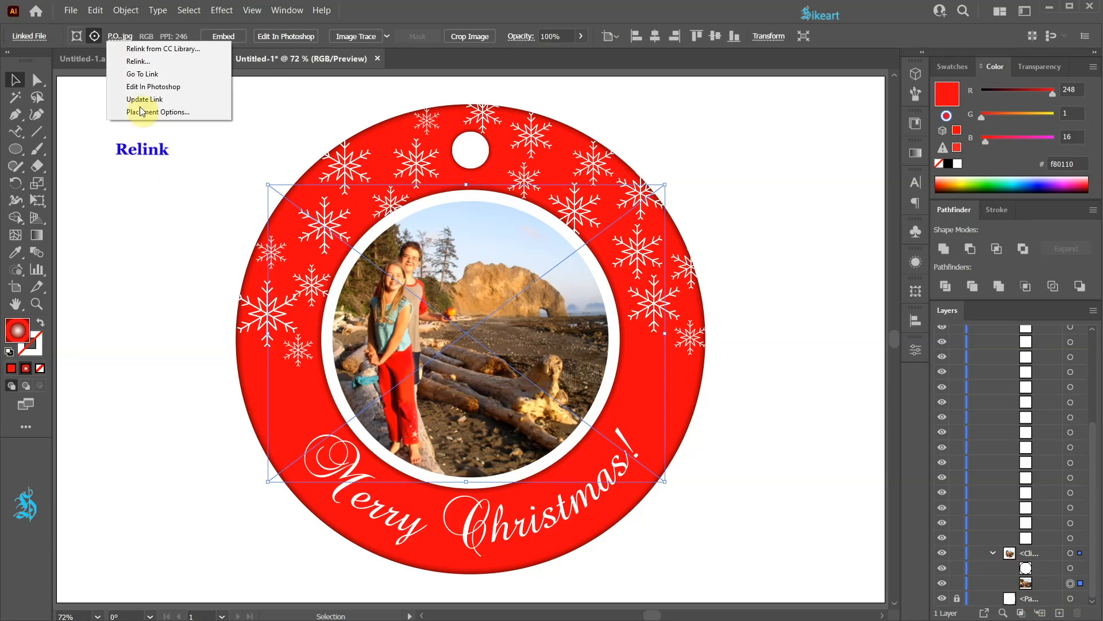
pyautogui.click(138, 62)
pyautogui.click(347, 216)
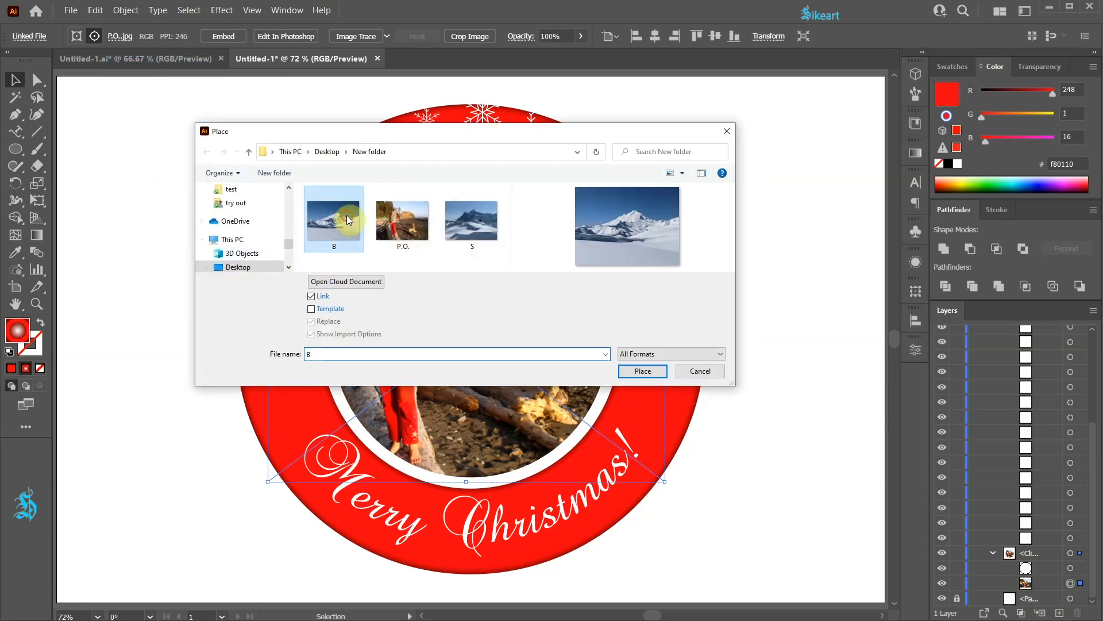
pyautogui.click(644, 371)
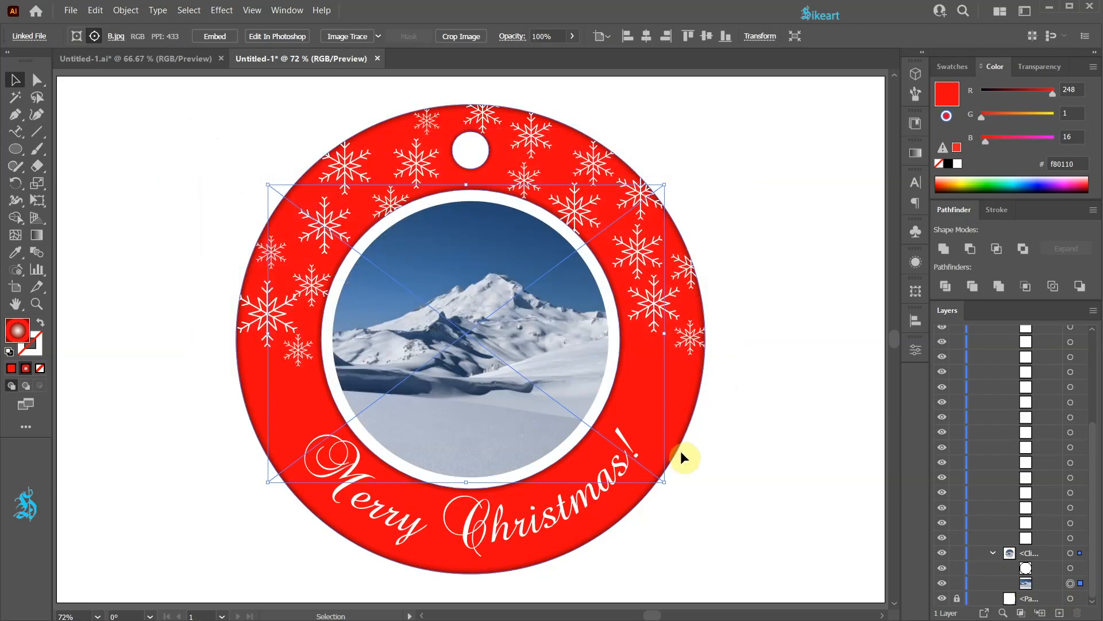
# Step: Recolor the red ring compound path to blue with Recolor Artwork, then undo the recolouring
pyautogui.click(711, 454)
pyautogui.moveTo(1092, 441); pyautogui.dragTo(1093, 342)
pyautogui.click(1070, 393)
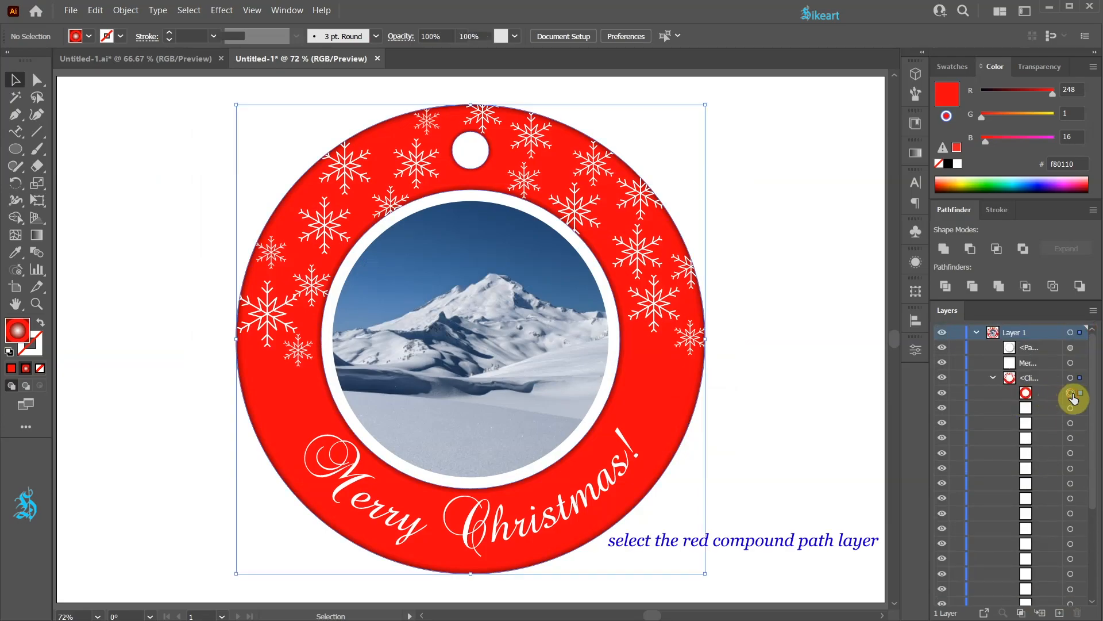
pyautogui.click(577, 36)
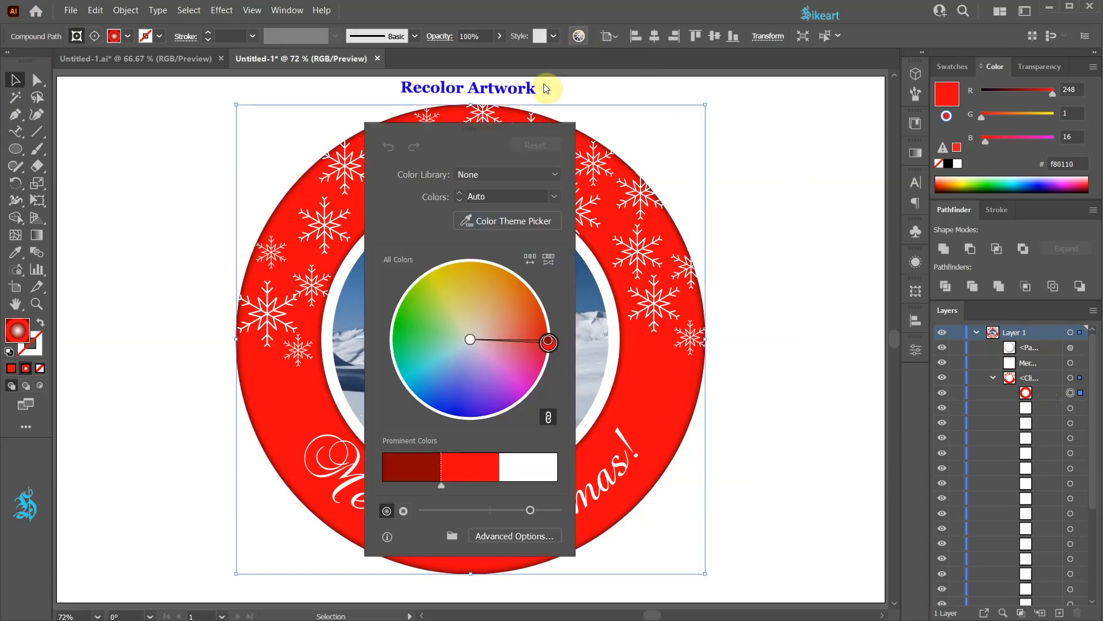
pyautogui.moveTo(520, 118); pyautogui.dragTo(806, 82)
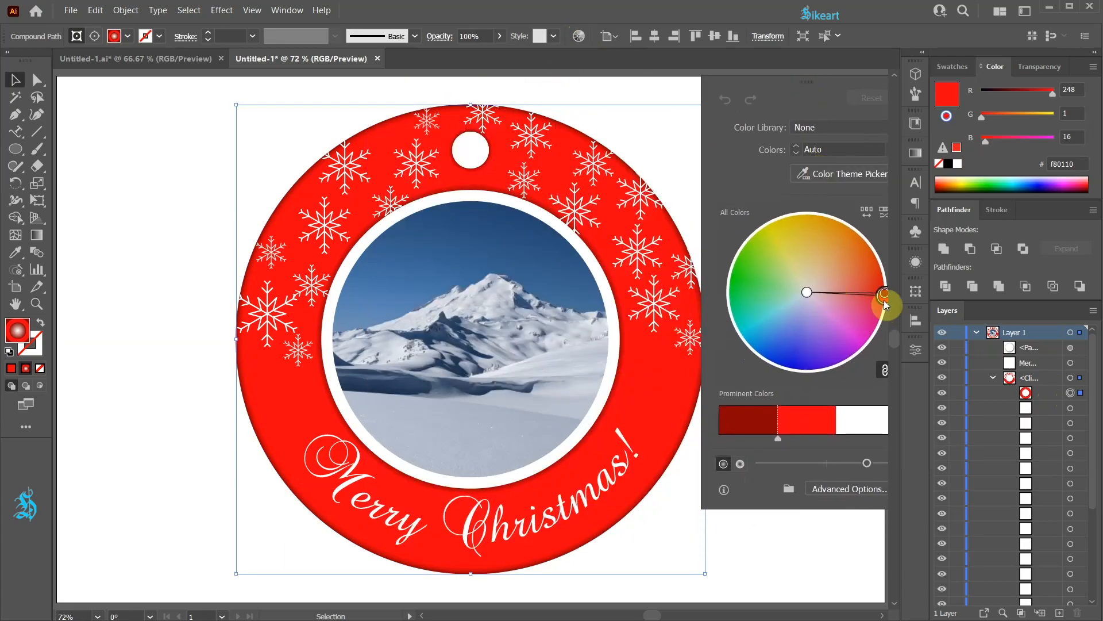
pyautogui.moveTo(886, 303); pyautogui.dragTo(770, 345)
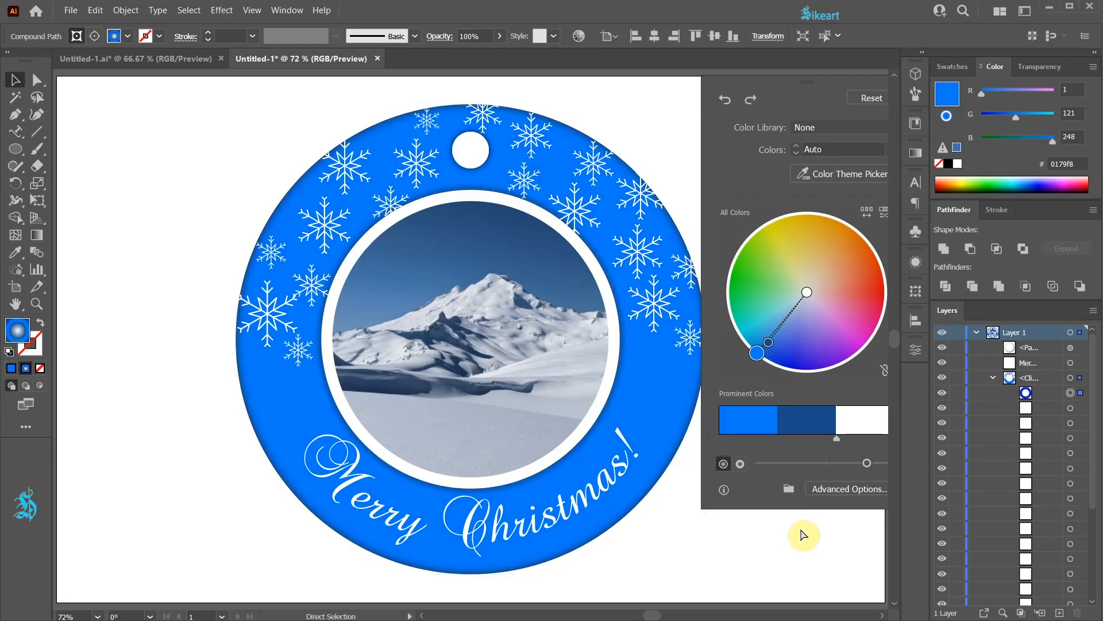
pyautogui.hotkey('ctrl', 'z')
pyautogui.hotkey('ctrl', 'shift', 'z')
pyautogui.hotkey('ctrl', 'z')
pyautogui.press('v')
pyautogui.click(678, 151)
# Step: Relink the centre photo back to the original image P.O
pyautogui.moveTo(1093, 455); pyautogui.dragTo(1095, 566)
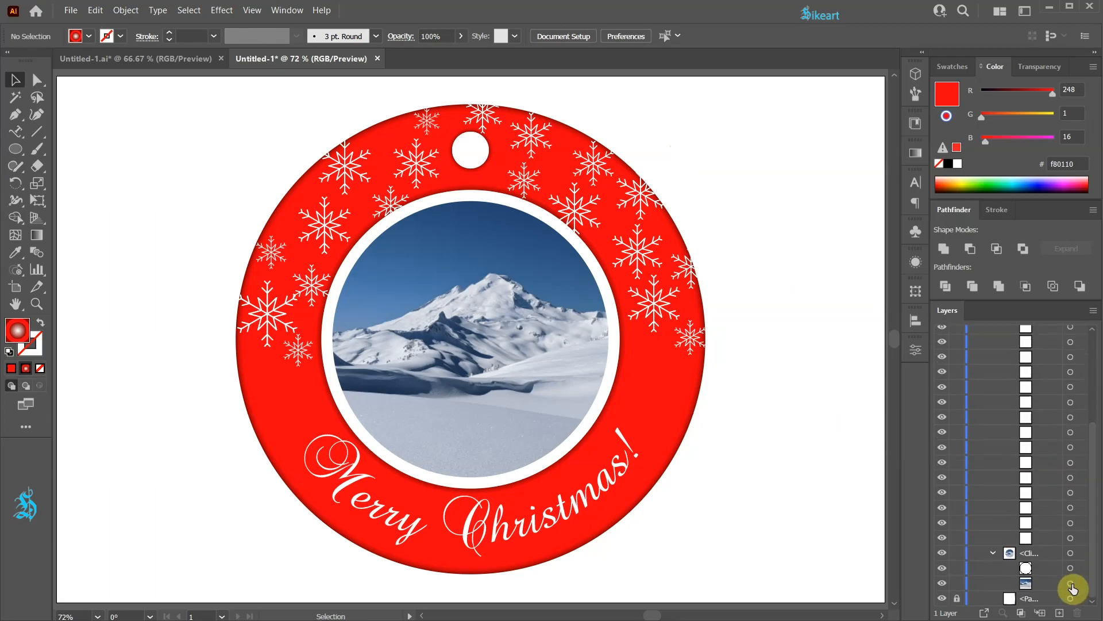
pyautogui.click(1070, 583)
pyautogui.click(116, 37)
pyautogui.click(133, 61)
pyautogui.click(402, 221)
pyautogui.click(632, 371)
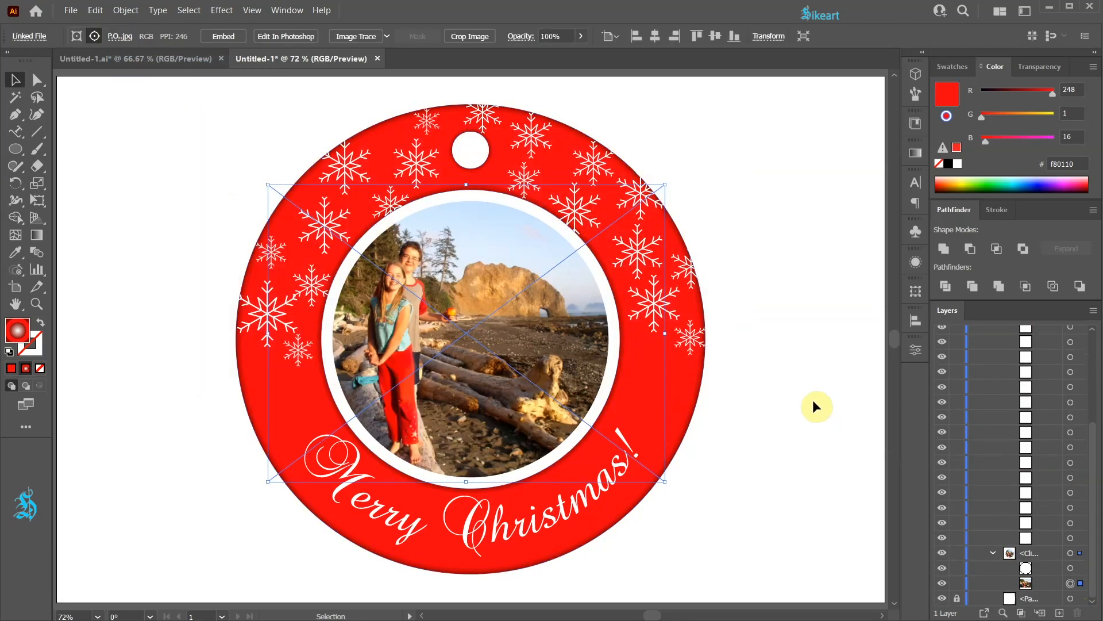
pyautogui.click(812, 399)
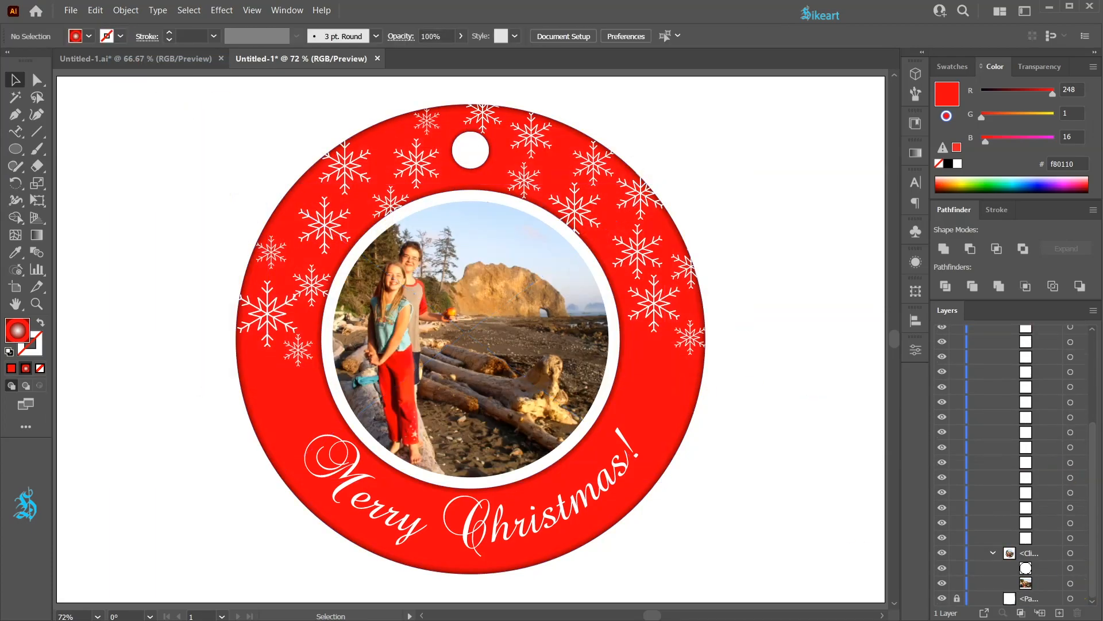